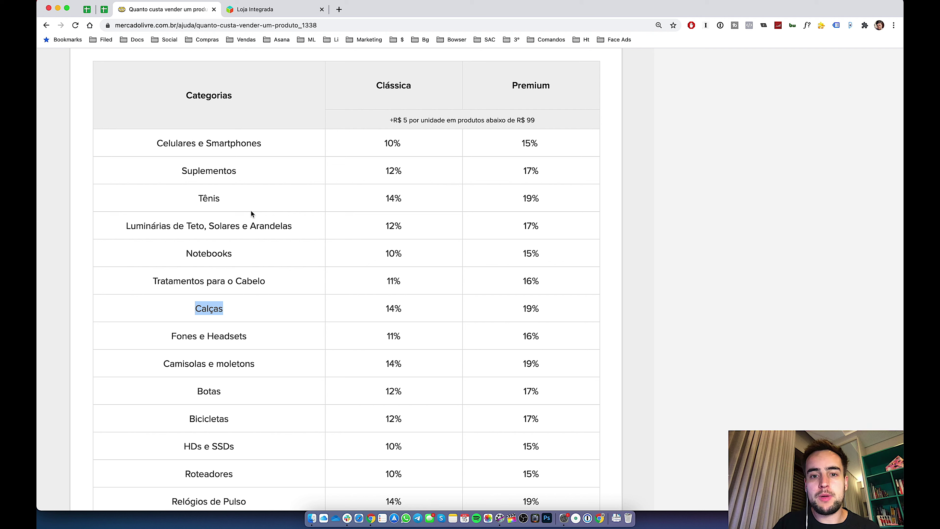
- Highlight the Premium fee for Celulares e Smartphones in the category fee table
double_click(530, 144)
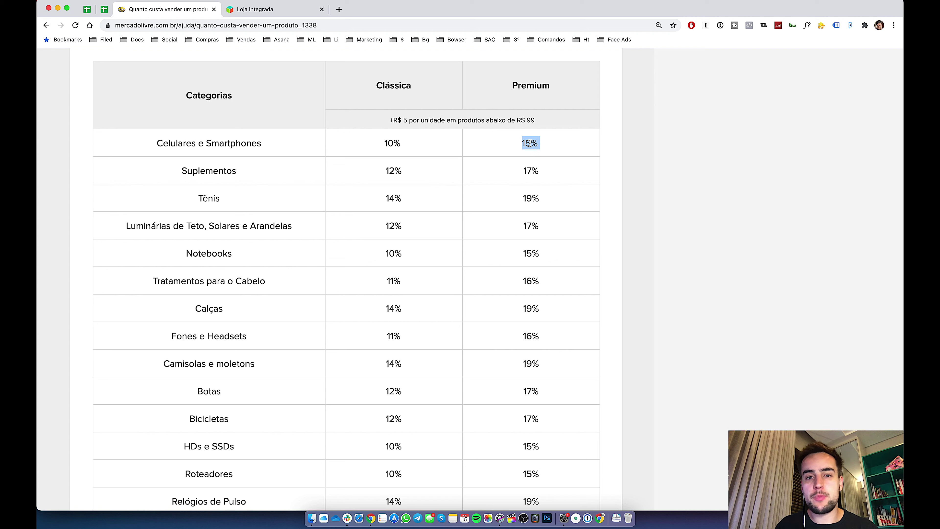
double_click(529, 143)
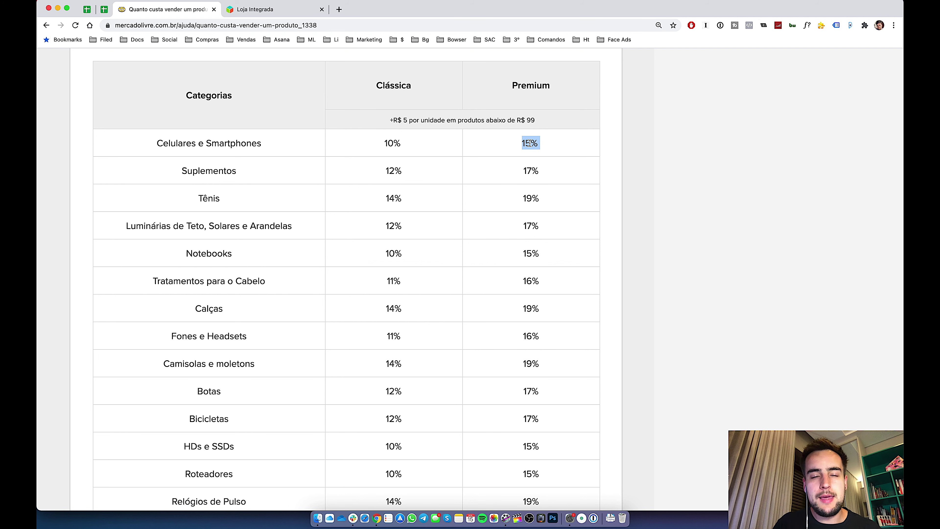
- Search the official Shop B store on Mercado Livre for "crash"
key("super+space")
type("of crash")
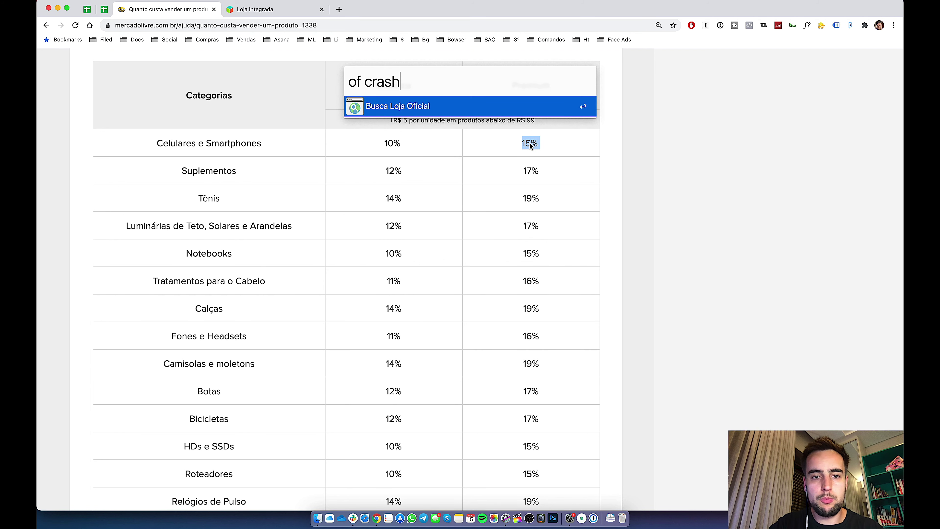
key("Escape")
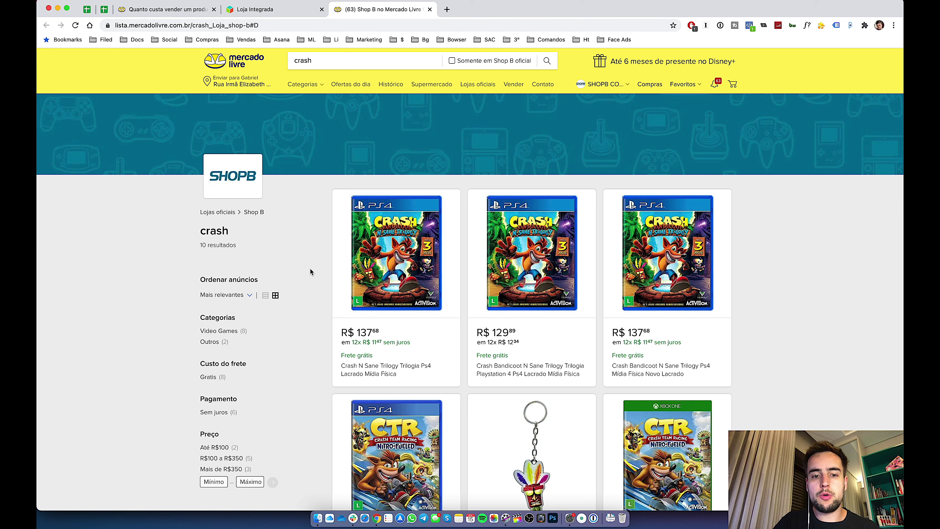
- Open the first two Crash N Sane Trilogy PS4 listings in separate tabs and view each one
left_click(426, 267, "super")
left_click(518, 269, "super")
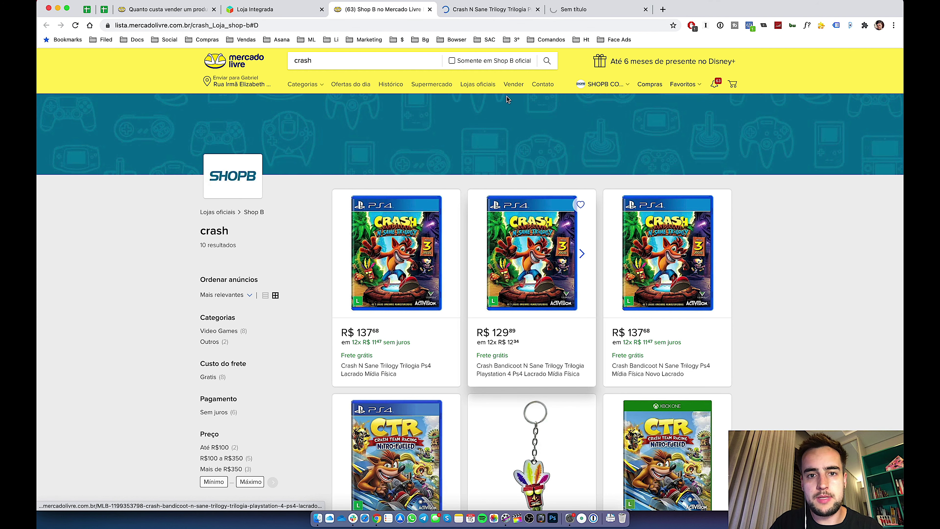
left_click(484, 14)
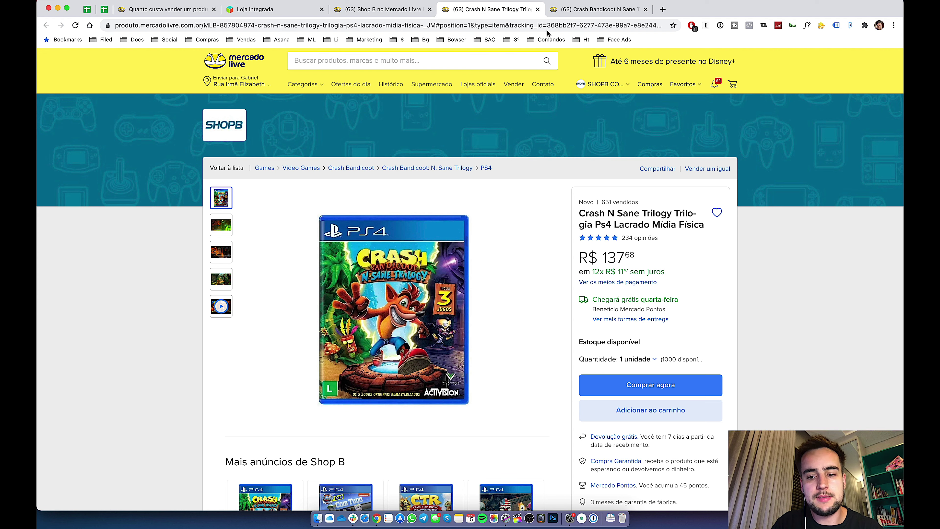
left_click(558, 6)
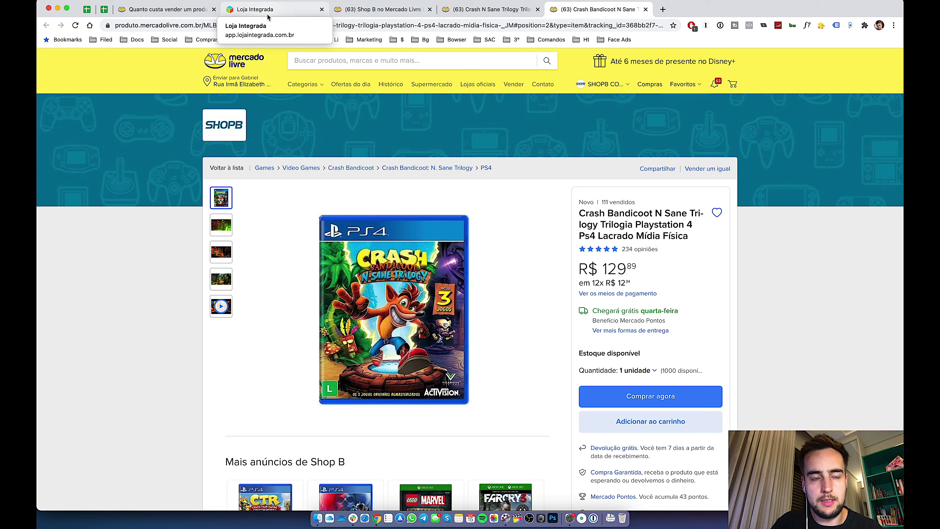
- Return to the selling cost help page and review the Clássica and Premium fees by category, highlighting Celulares
left_click(192, 10)
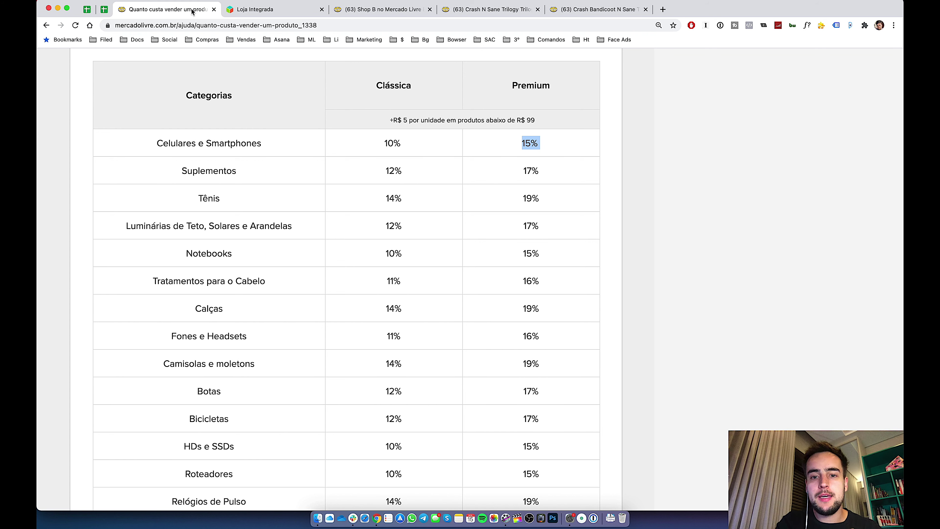
left_click(221, 174)
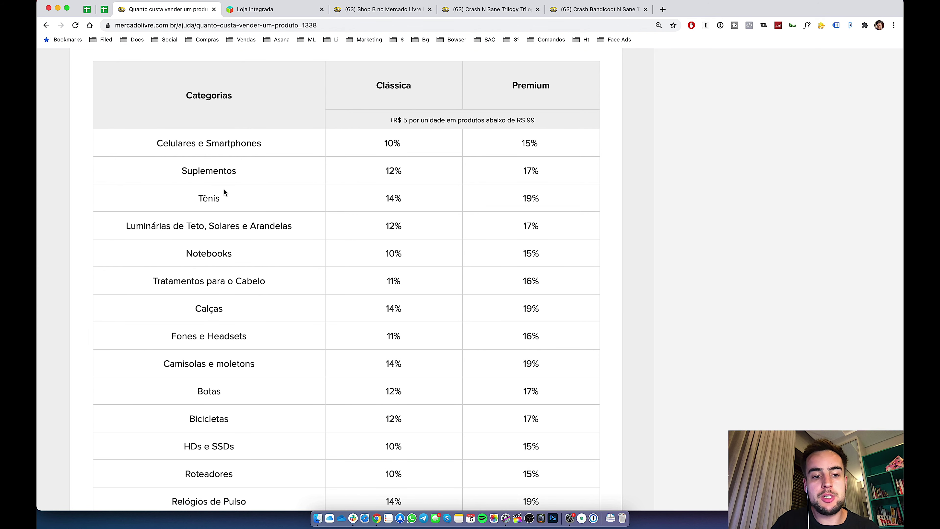
scroll(221, 175, "down", 7)
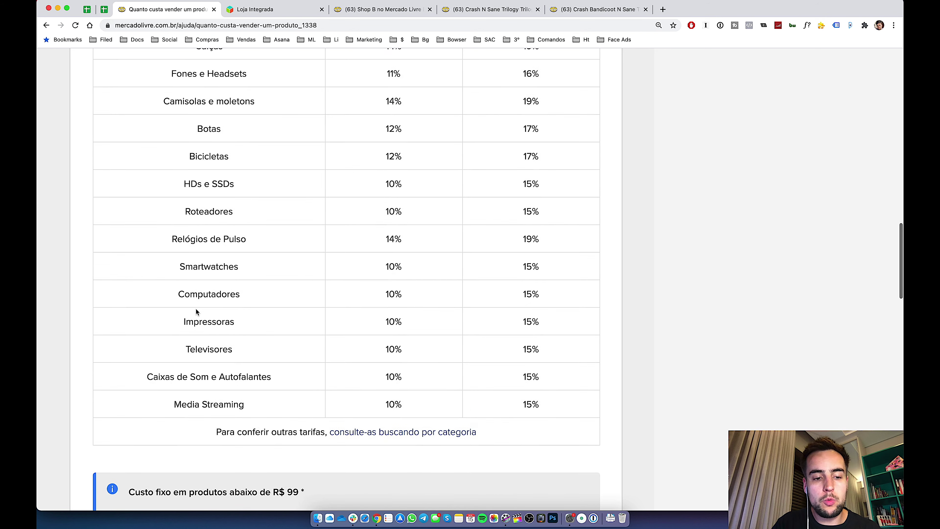
scroll(196, 311, "up", 7)
double_click(171, 146)
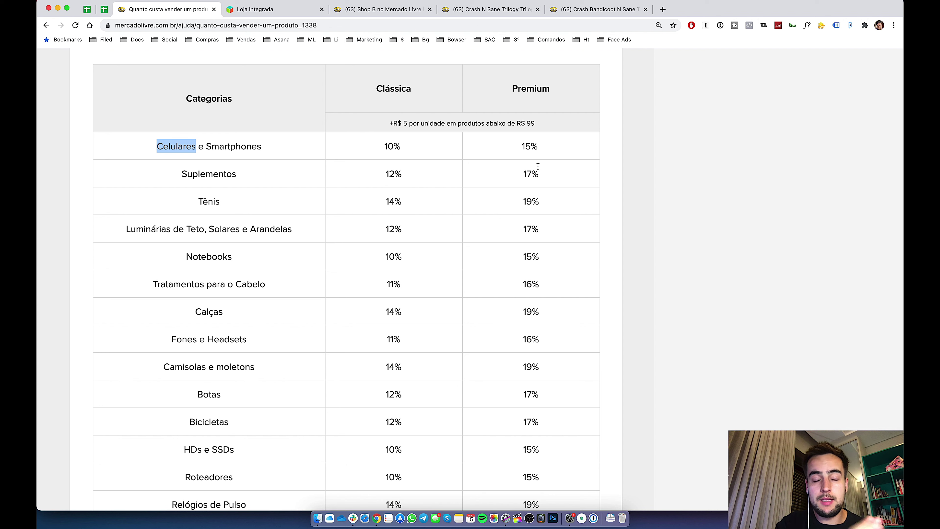
- Find "99" on the help page to read the note about fixed cost on cheaper products
key("super+f")
type("99")
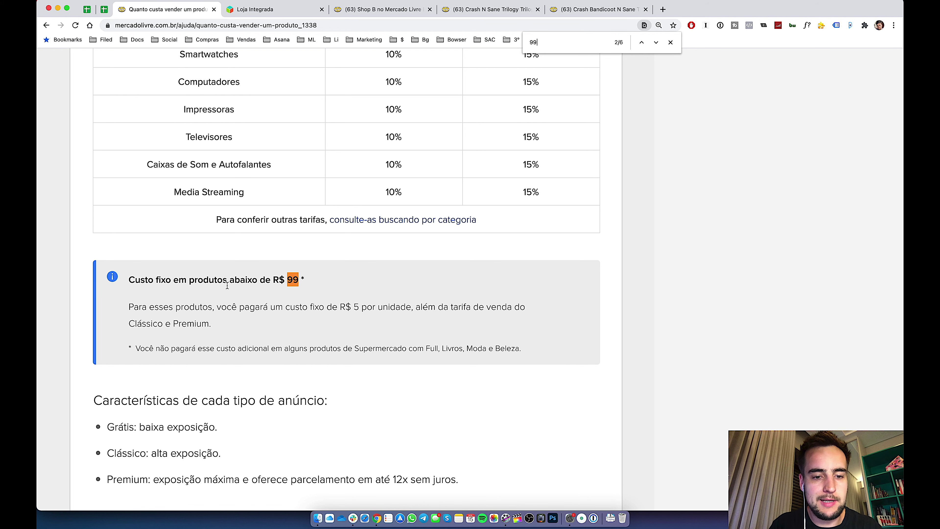
scroll(322, 299, "up", 1)
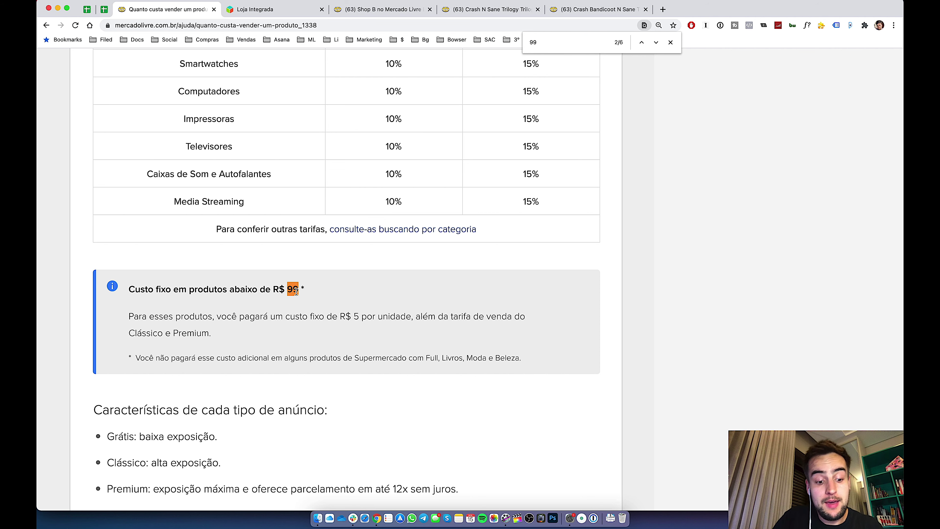
- Switch to the Controle de produtos spreadsheet and find "crash" to reach the Crash Bandicoot N. Sane Trilogy - PS4 row
key("super+grave")
key("super+f")
type("crash")
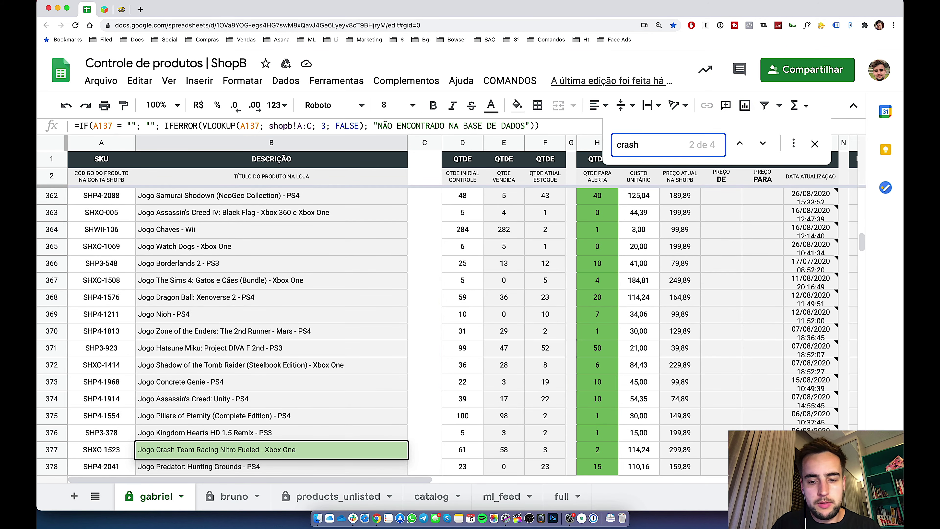
key("Return")
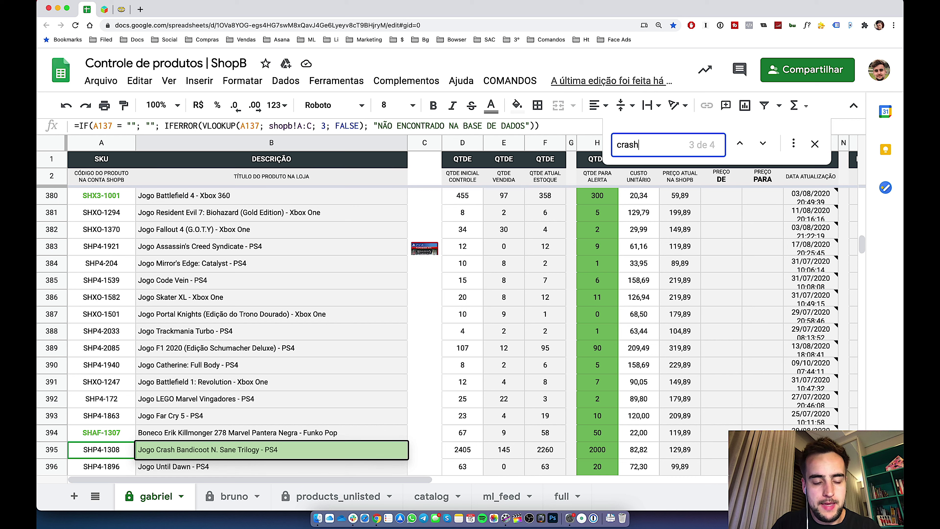
key("Escape")
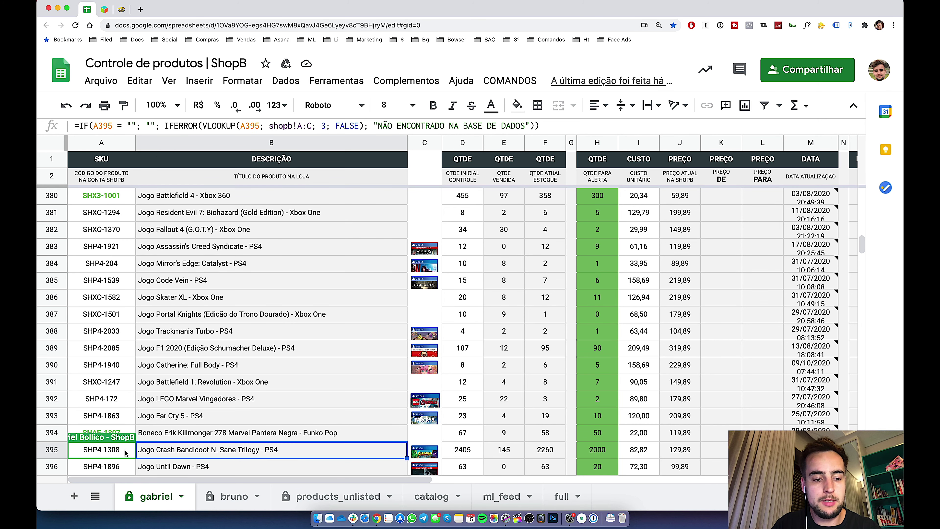
- Clear the SKU in cell A395 of the Crash Bandicoot N. Sane Trilogy row and enter SHP4-1308 again
left_click(126, 453)
key("Right")
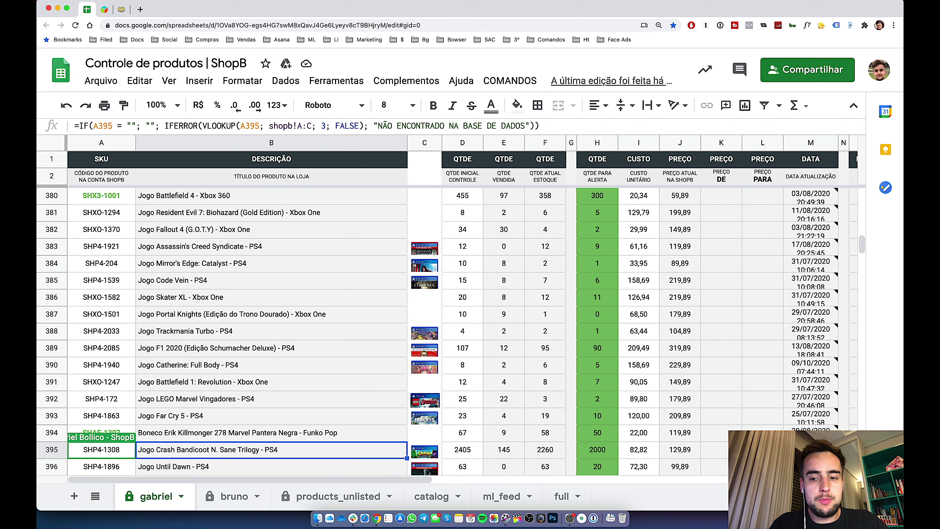
scroll(163, 461, "down", 1)
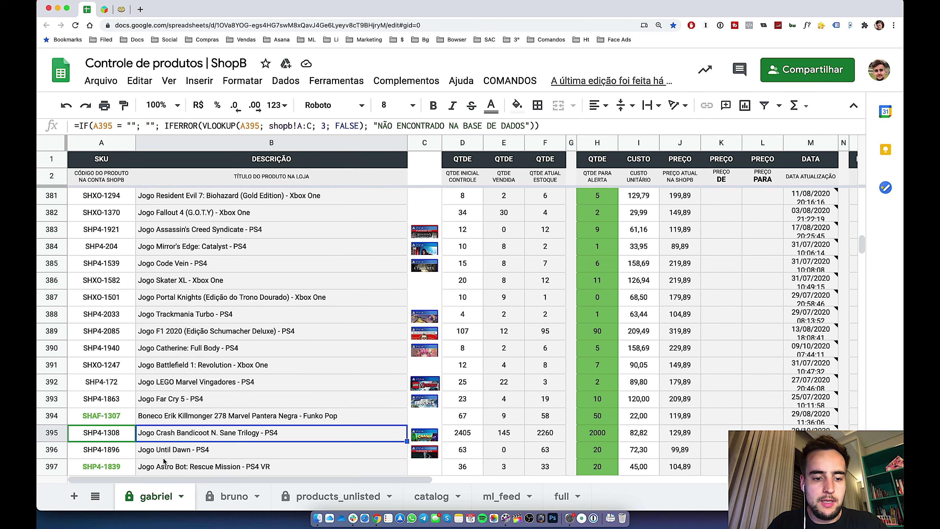
scroll(148, 445, "down", 1)
left_click(118, 410)
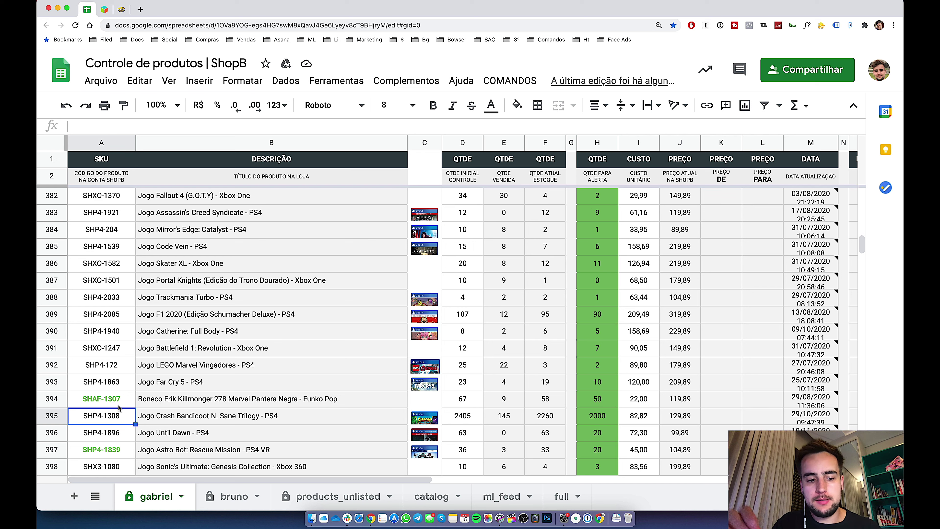
key("Delete")
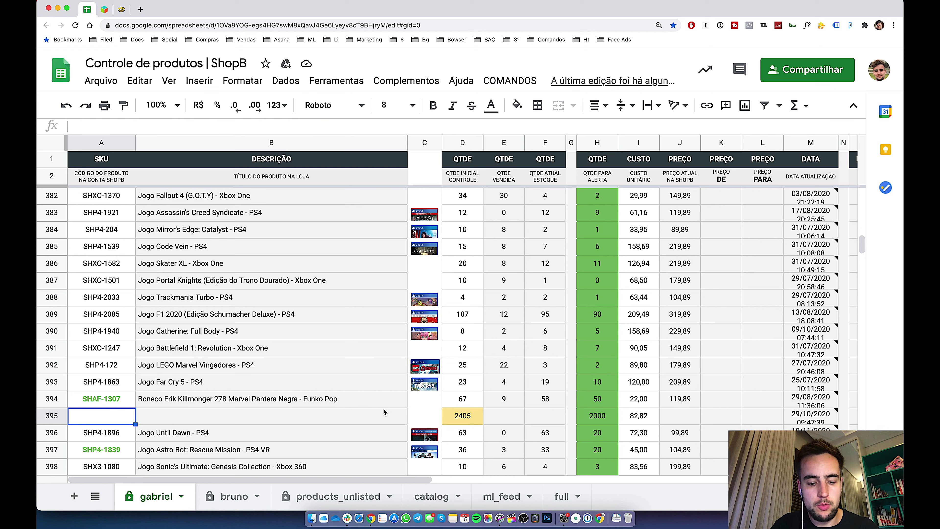
type("SHP4-1308")
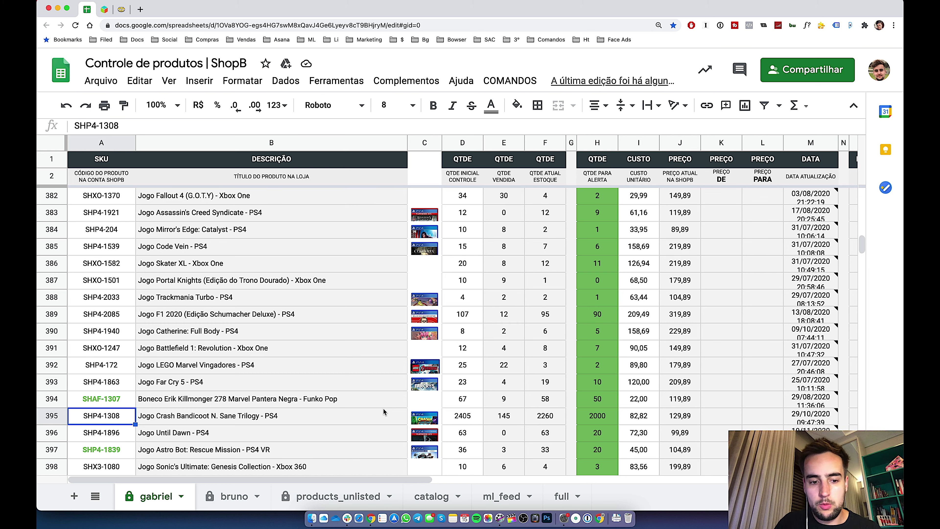
- Review the SKU, description and initial quantity cells of the Crash Bandicoot N. Sane Trilogy row
key("Right")
key("Right")
key("Right")
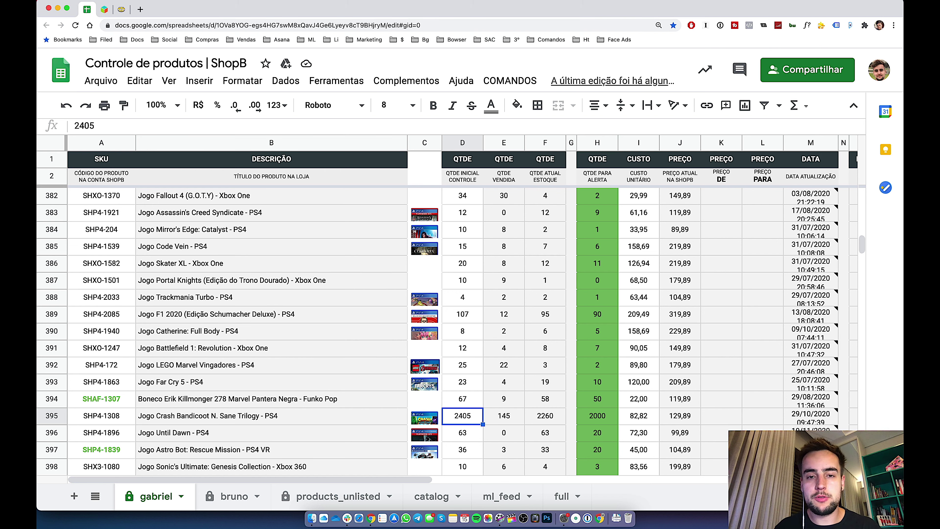
left_click(271, 415)
left_click(101, 415)
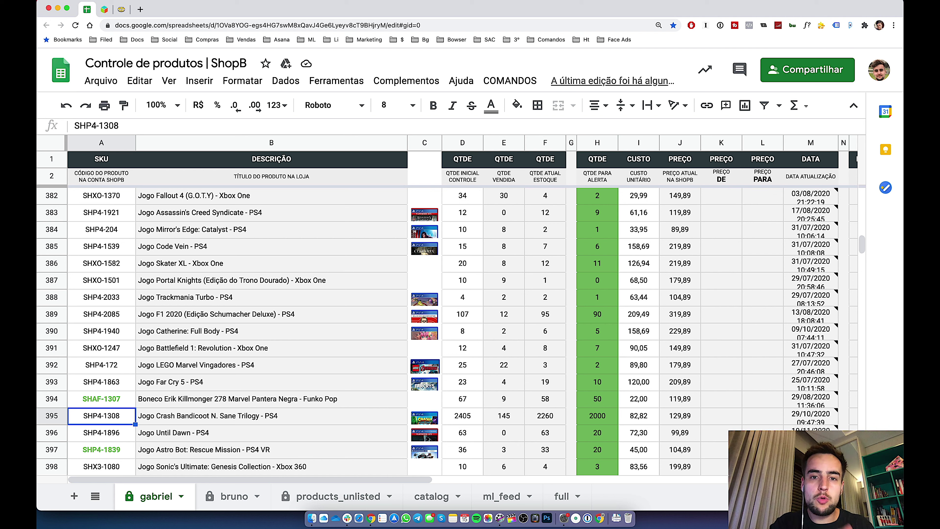
key("Right")
key("Right")
key("Right")
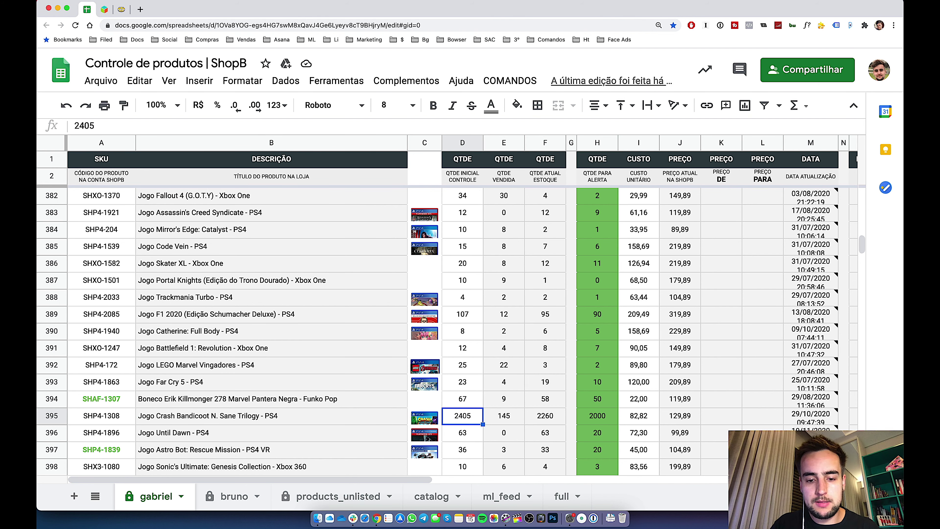
- Go through the sold, current stock and alert quantities and the unit cost in row 395, ending at its SKU
key("Right")
key("Right")
key("Right")
key("Right")
key("Right")
key("Left")
key("Right")
key("Left")
left_click(101, 415)
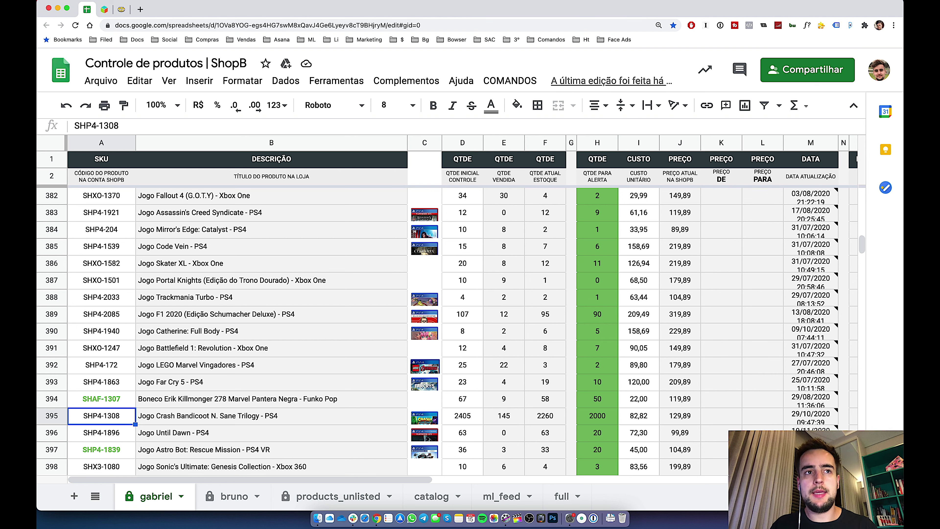
- Step through row 395 from the SKU to the current stock quantity and back to the SKU
key("Right")
key("Right")
key("Right")
key("Right")
key("Right")
key("Left")
key("Left")
key("Left")
key("Left")
key("Left")
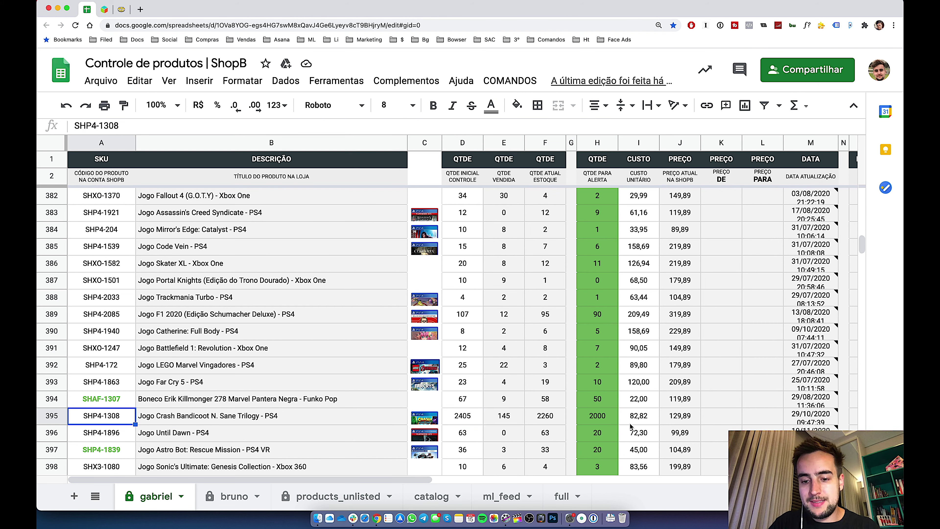
- Compare the unit cost and current shop price of the Crash Bandicoot N. Sane Trilogy, then reselect its SKU
left_click(642, 424)
left_click(673, 422)
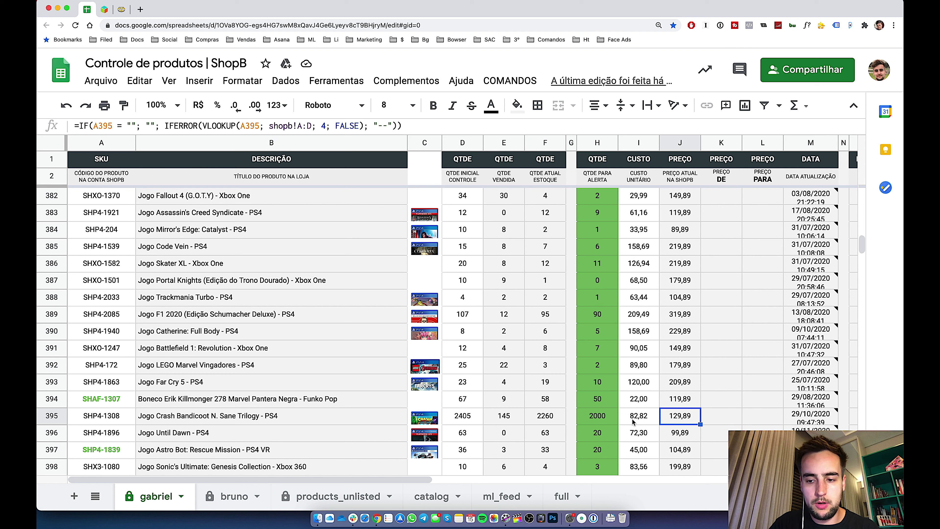
left_click(119, 419)
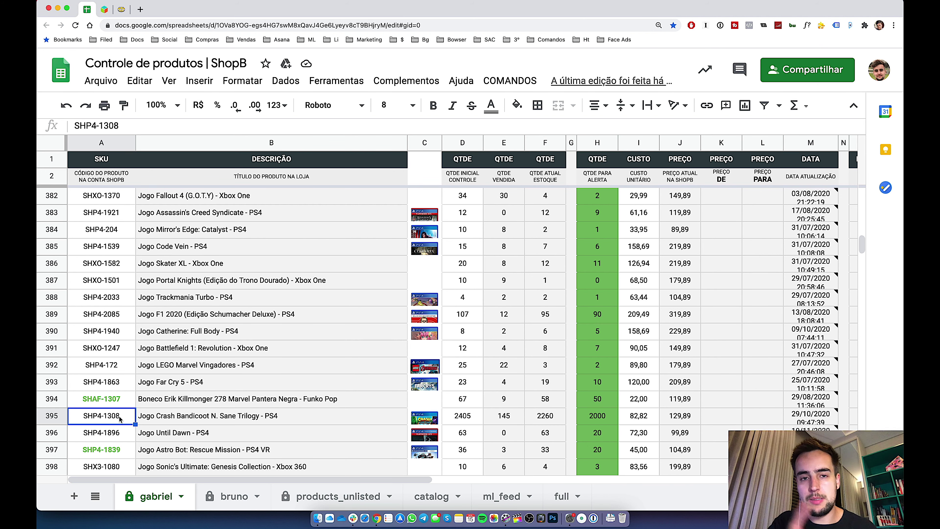
- Find "crash" in the sheet to reach the Crash Team Racing Nitro-Fueled - PS4 row and select its initial quantity
key("ctrl+f")
type("crash")
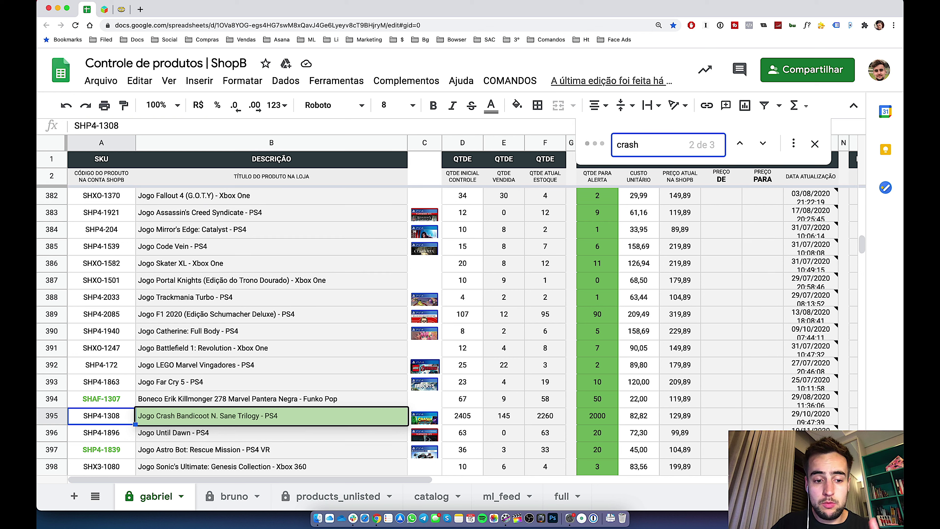
key("Return")
key("Return")
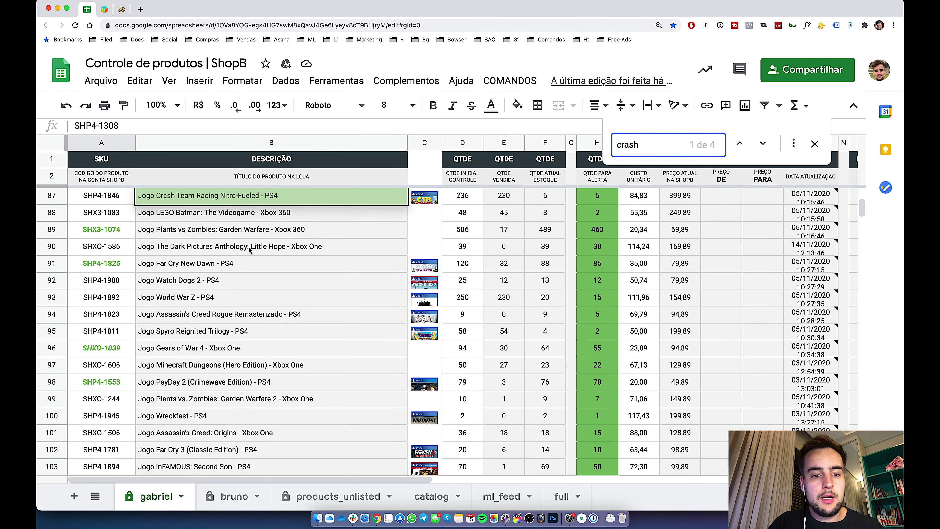
left_click(470, 197)
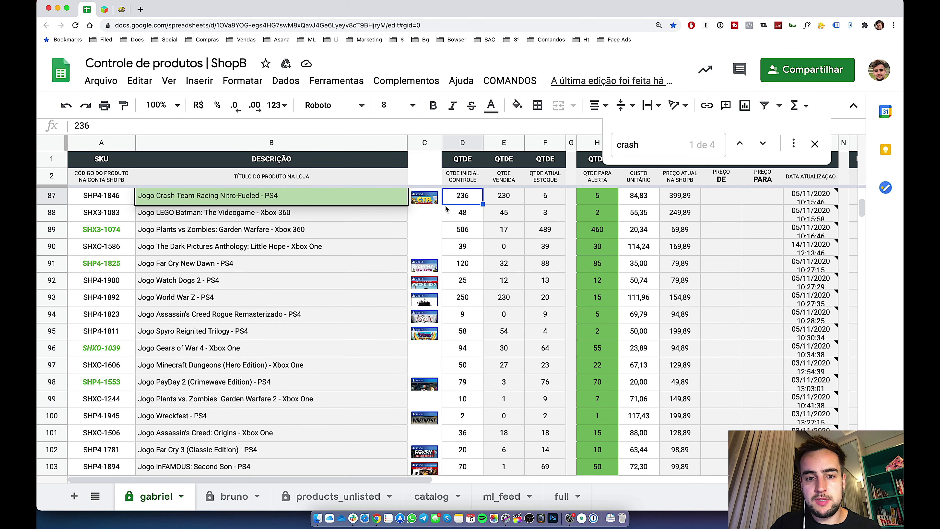
- Open the note on the update date of Crash Team Racing Nitro-Fueled - PS4 and read through its price history
left_click(732, 213)
scroll(732, 213, "up", 1)
left_click(808, 211)
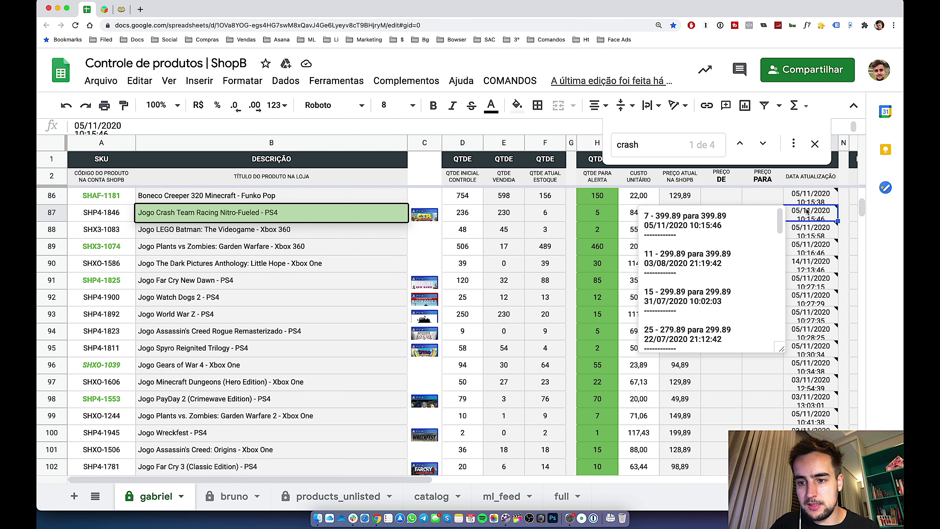
scroll(741, 225, "down", 3)
scroll(741, 225, "down", 10)
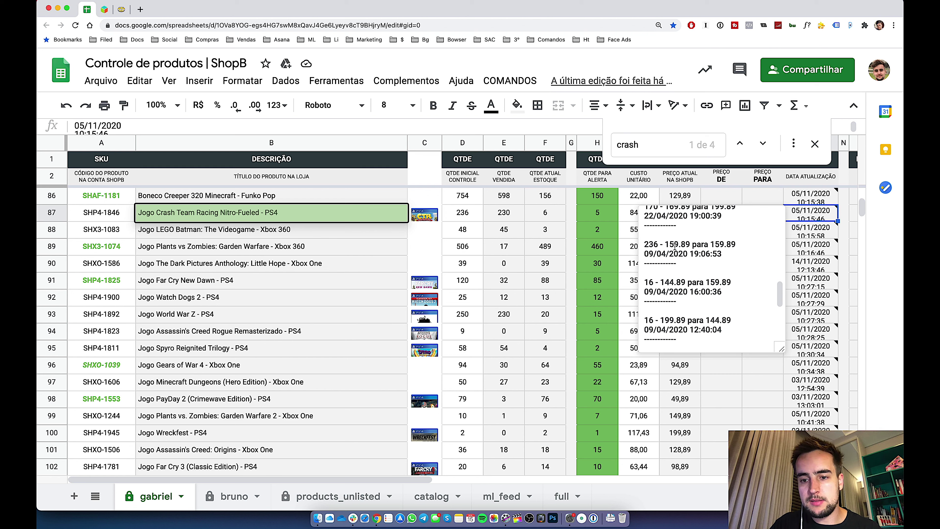
scroll(674, 247, "up", 3)
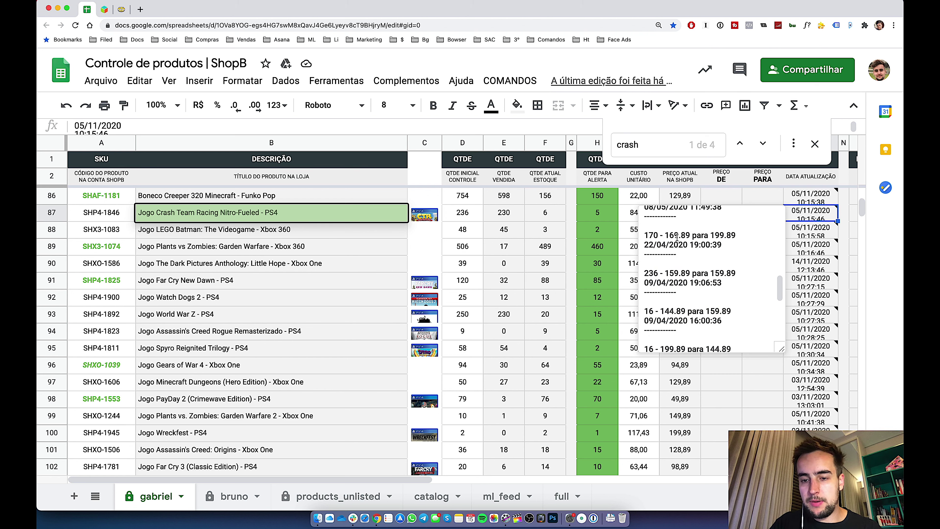
scroll(715, 238, "up", 1)
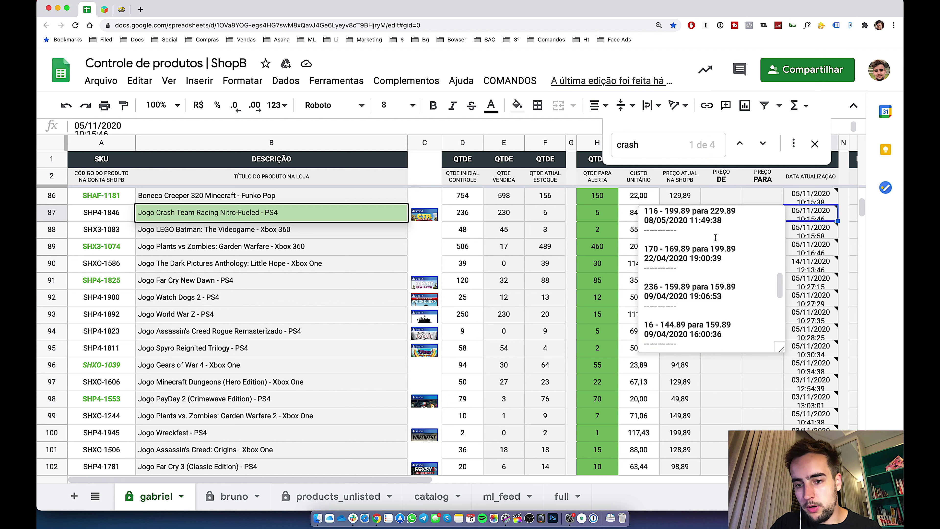
- Follow the Crash Team Racing Nitro-Fueled - PS4 price history from the 116-unit entry up to the most recent entry
scroll(715, 237, "up", 1)
double_click(647, 224)
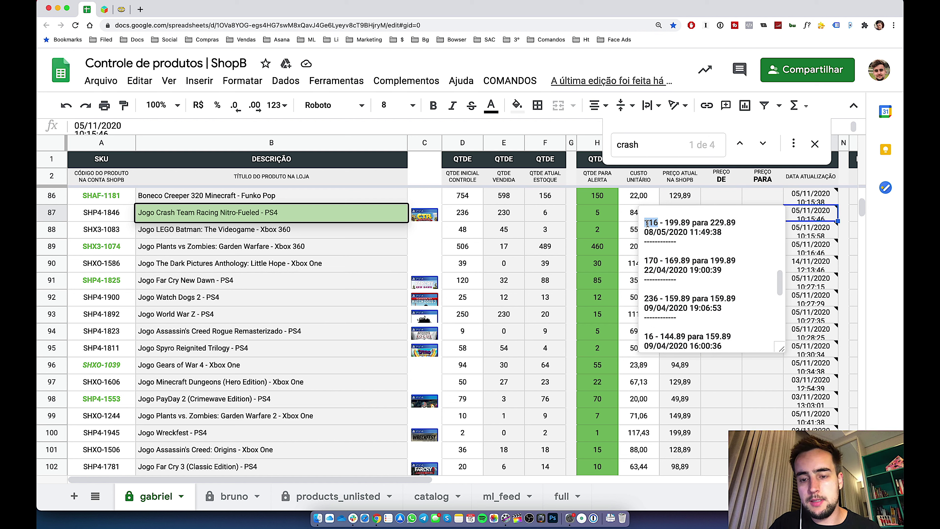
scroll(668, 228, "up", 3)
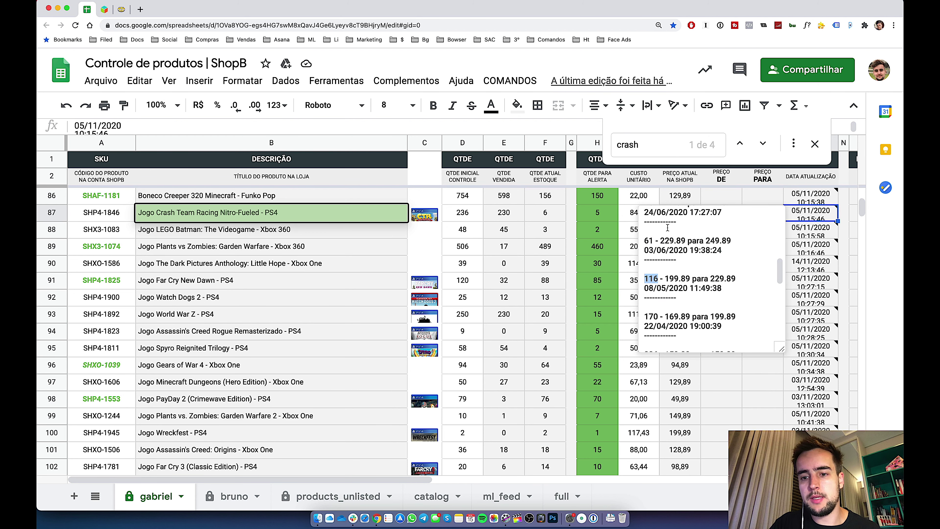
scroll(667, 286, "up", 1)
scroll(666, 287, "up", 2)
left_click(656, 245)
scroll(704, 245, "up", 2)
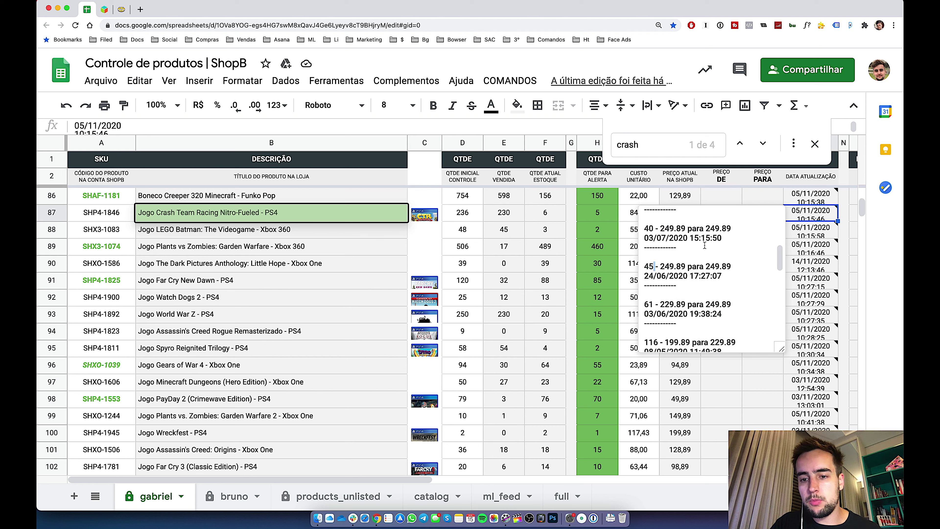
scroll(704, 245, "up", 5)
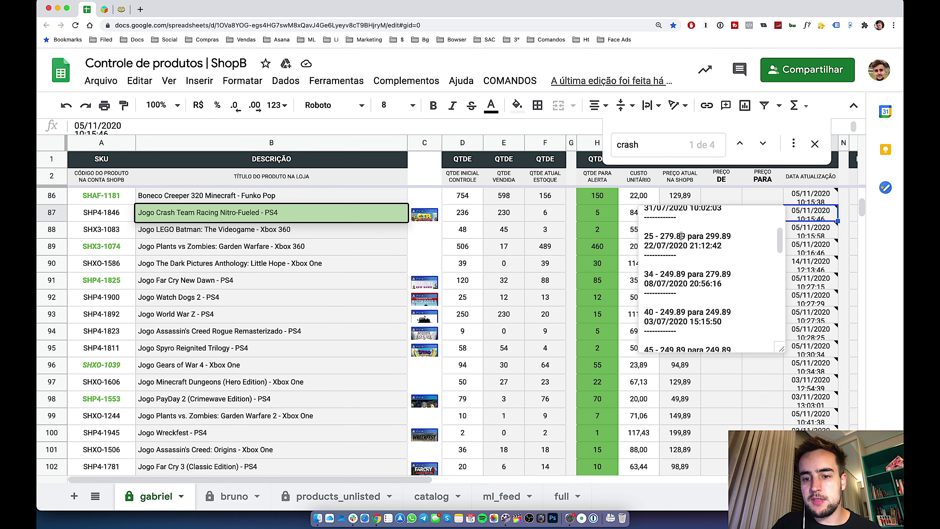
scroll(731, 246, "up", 6)
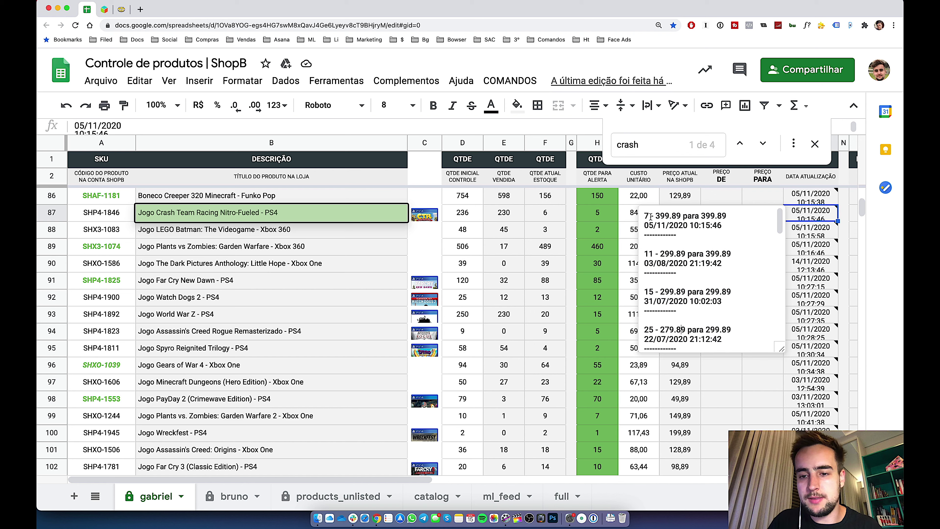
- Go through the remaining "crash" matches to the Crash Bandicoot N. Sane Trilogy - Xbox One row
left_click(643, 145)
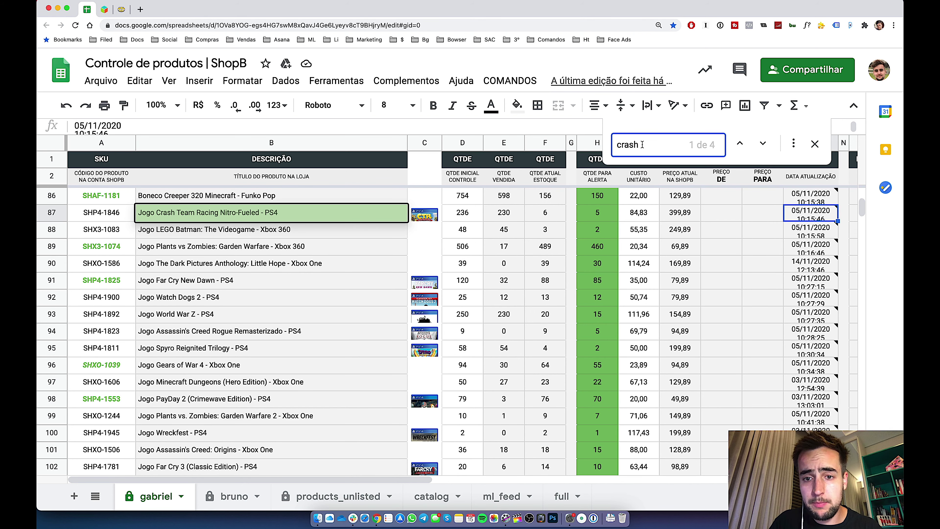
key("Return")
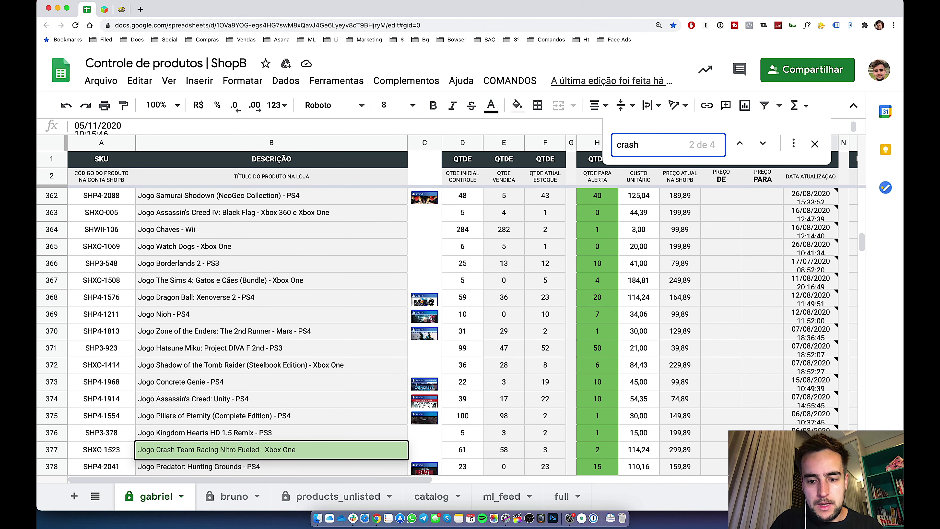
key("Return")
key("Return")
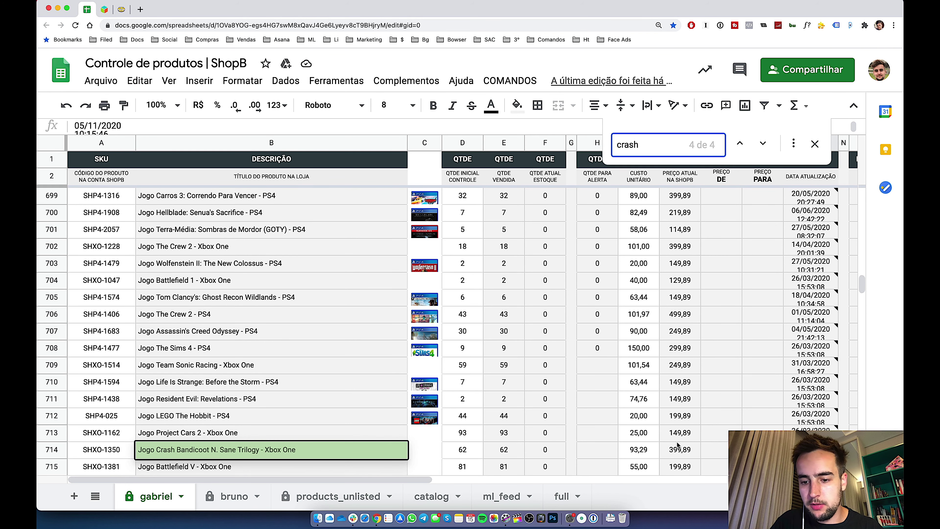
- Check the update-date note, current stock and current shop price of Crash Bandicoot N. Sane Trilogy - Xbox One
left_click(811, 348)
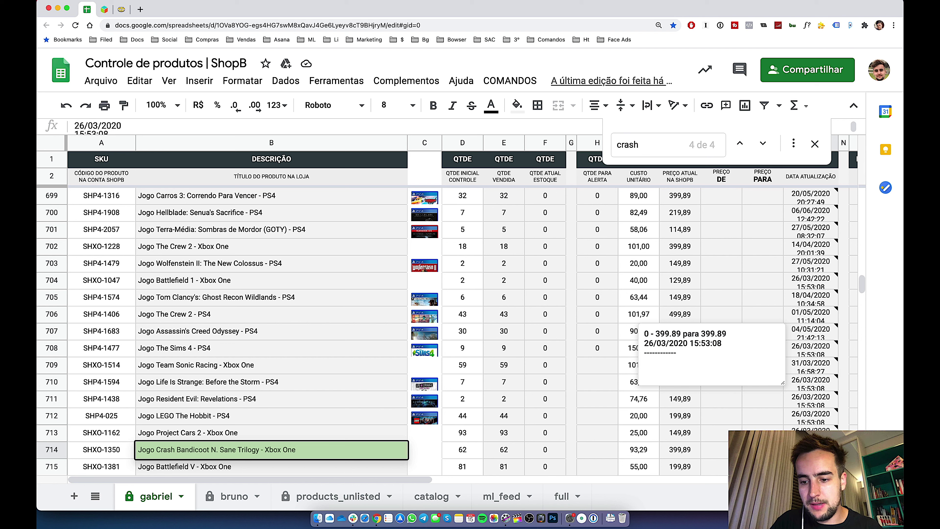
mouse_move(811, 416)
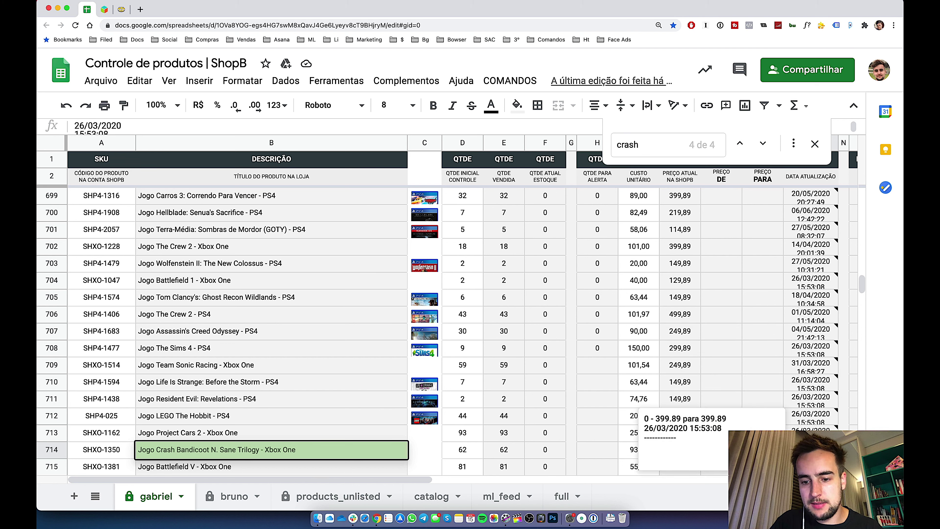
left_click(552, 453)
left_click(663, 452)
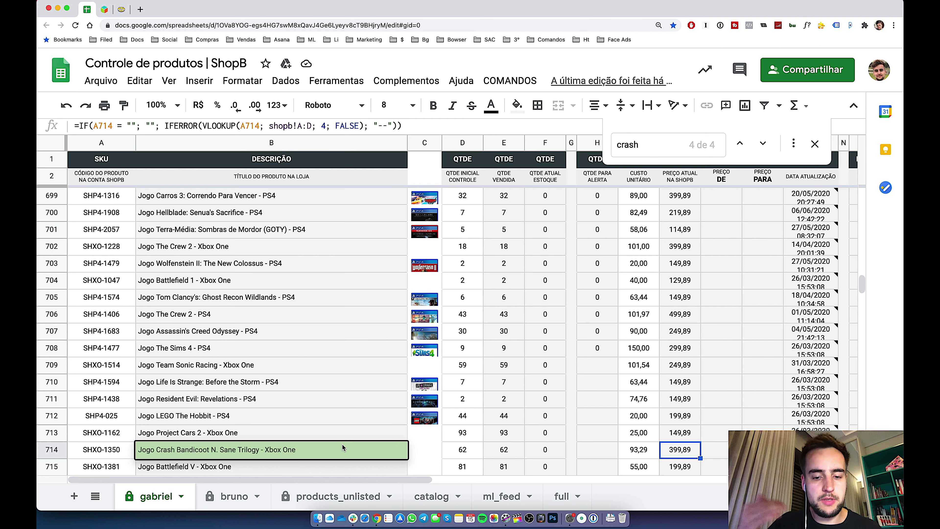
- Find the game's PS4 version by searching the sheet for its copied title without the "- Xbox One" ending
left_click(325, 448)
key("cmd+c")
key("cmd+f")
key("cmd+v")
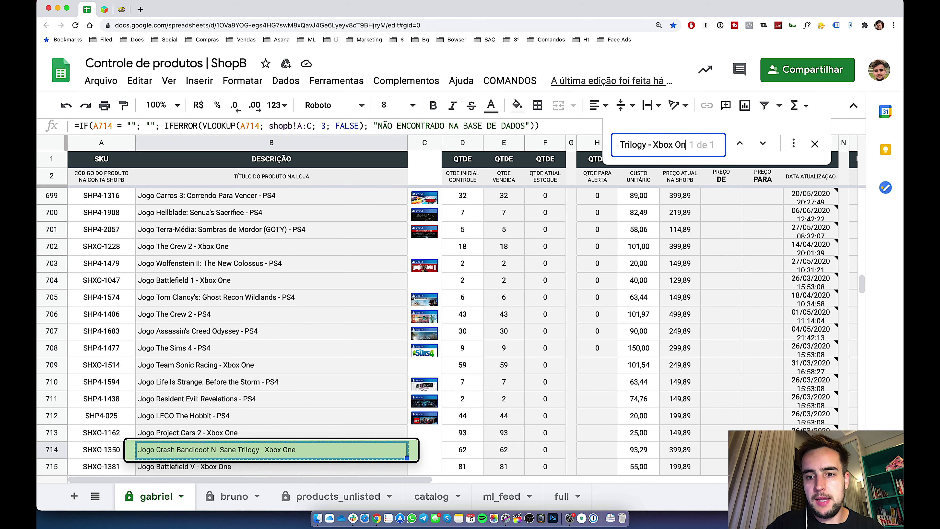
key("BackSpace")
key("BackSpace")
key("BackSpace")
key("BackSpace")
key("BackSpace")
key("BackSpace")
key("BackSpace")
key("BackSpace")
key("BackSpace")
key("BackSpace")
key("BackSpace")
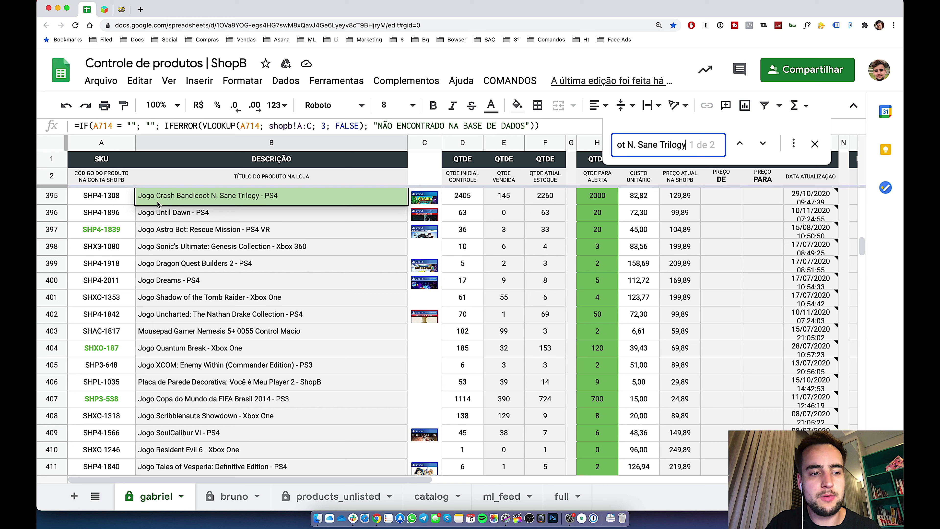
- Check the alert quantity of Crash Bandicoot N. Sane Trilogy - PS4 and move back along row 395 to its SKU
left_click(131, 200)
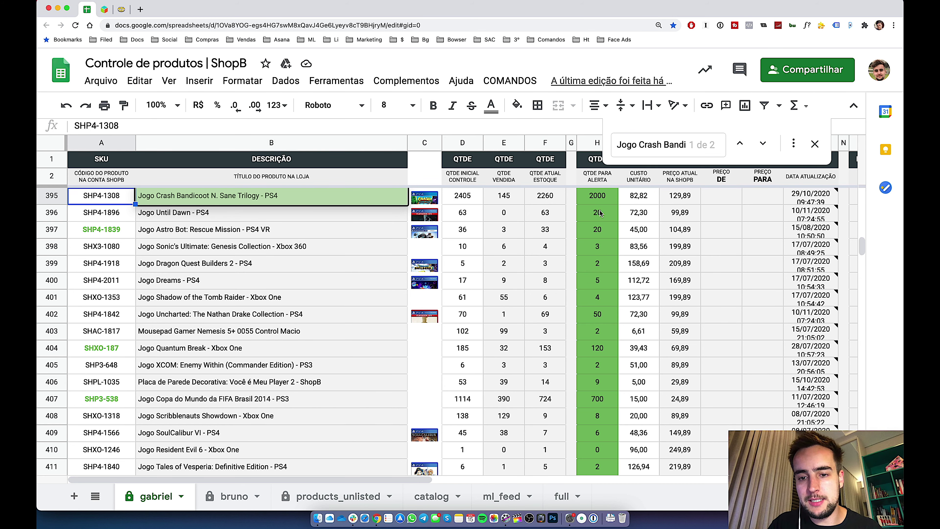
left_click(599, 202)
key("Left")
key("Left")
key("Left")
key("Left")
key("Left")
key("Left")
key("Left")
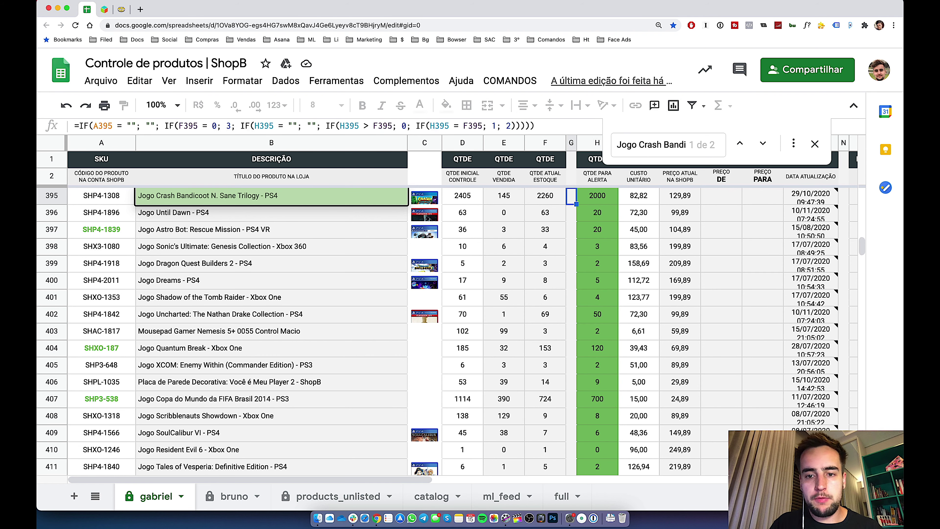
- Search the Mercado Livre listings for SKU SHP4-1308, dismiss the catalogue notice and view the matching listings
key("alt+space")
type("aml")
key("super+v")
key("Return")
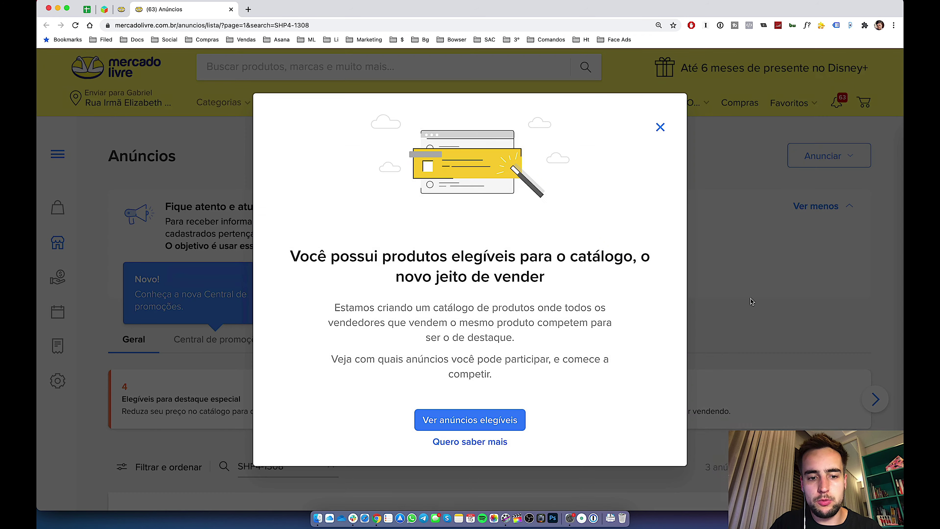
left_click(750, 298)
key("super+equal")
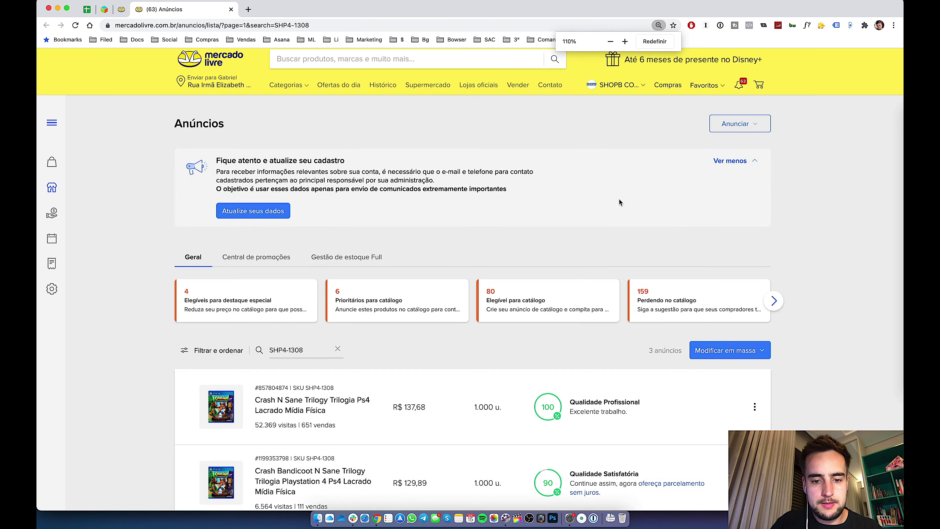
scroll(619, 202, "down", 5)
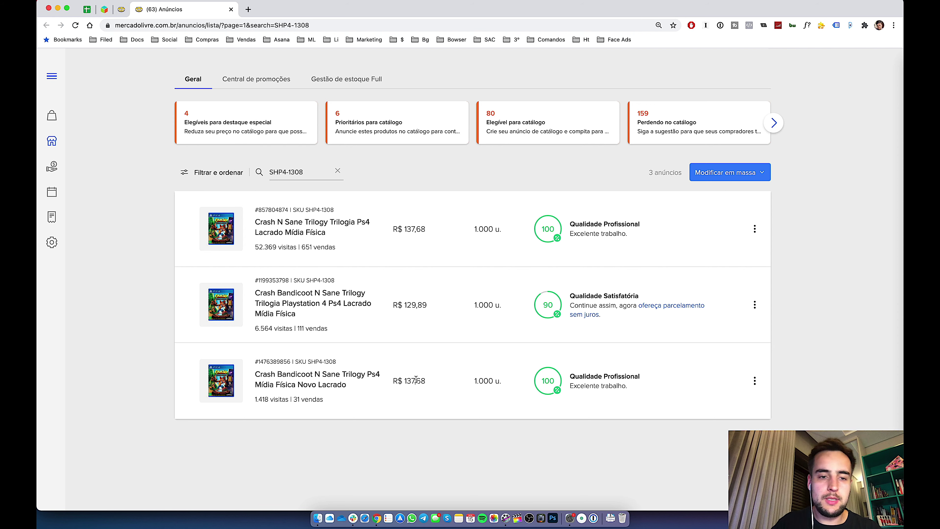
- Search the Mercado Livre sales by the ID of the first listing, 857804874, and look through its recent sales
double_click(281, 210)
key("alt+space")
type("mv")
key("Return")
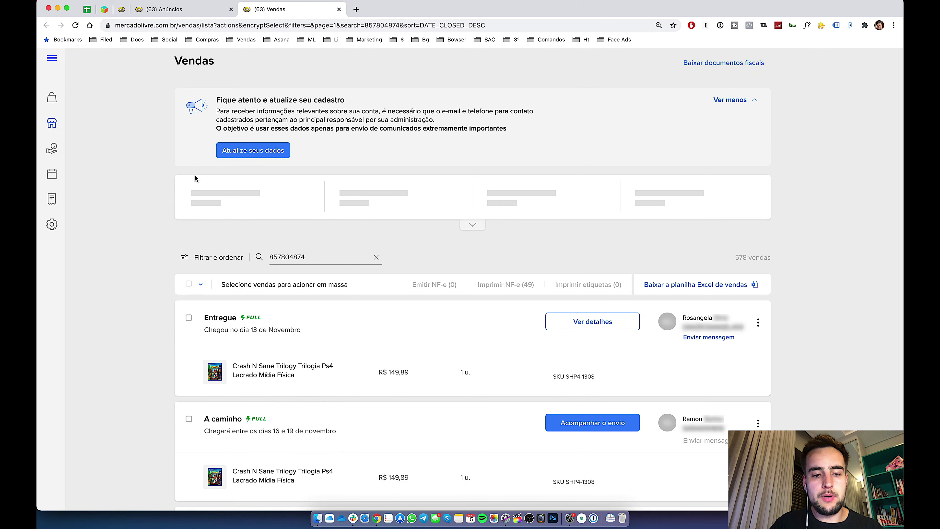
scroll(195, 178, "down", 5)
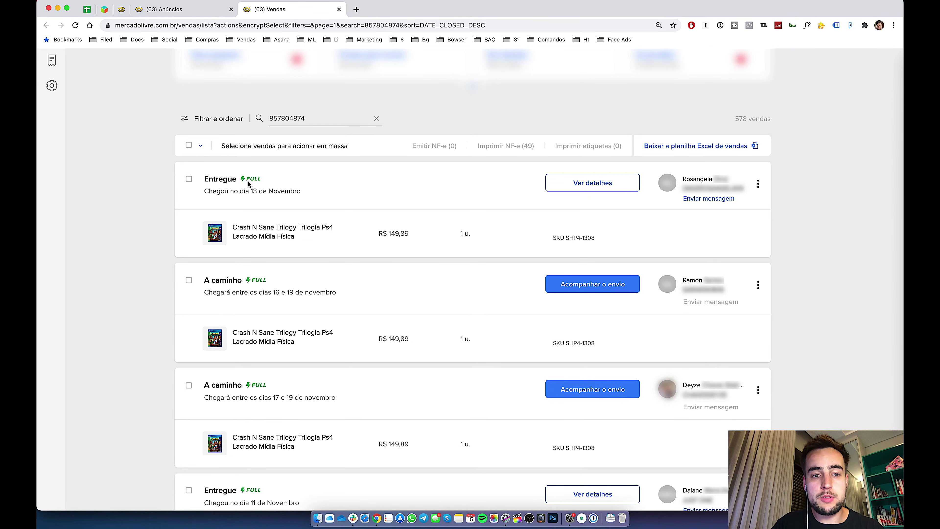
scroll(274, 200, "up", 2)
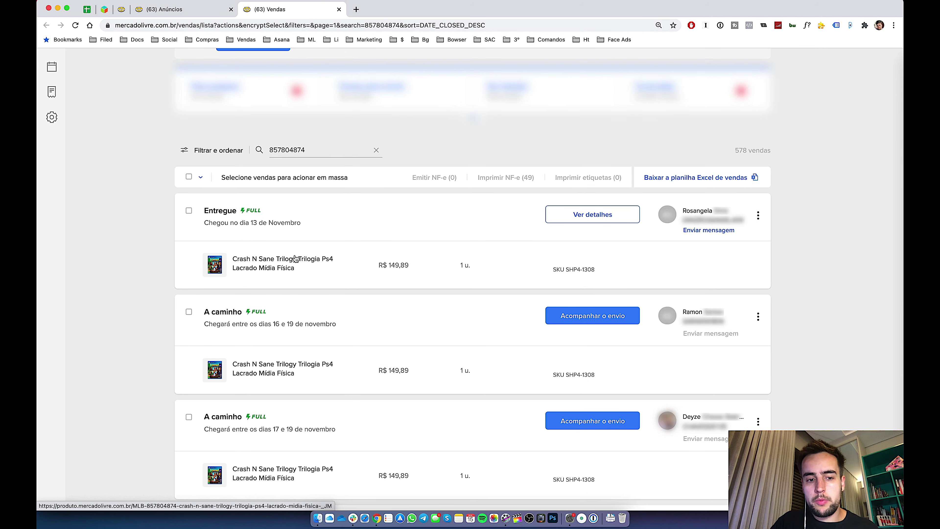
- Revisit the SKU's listings, then switch to the price and markup spreadsheet and look over its markup_v2 sheet
left_click(198, 10)
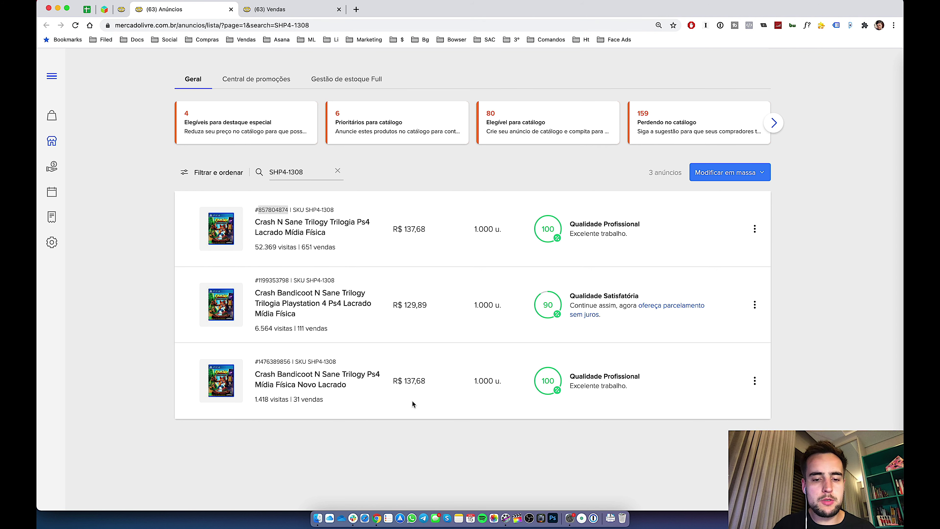
scroll(319, 281, "up", 2)
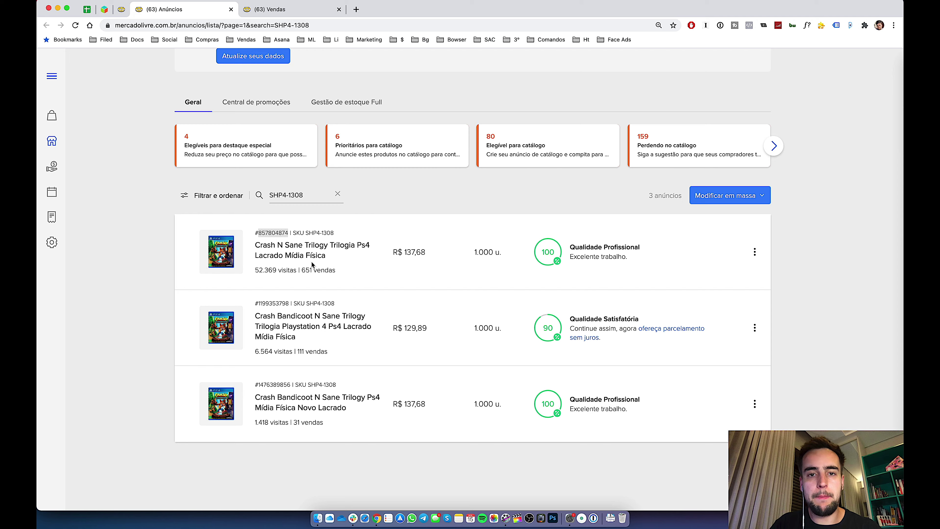
key("ctrl+Right")
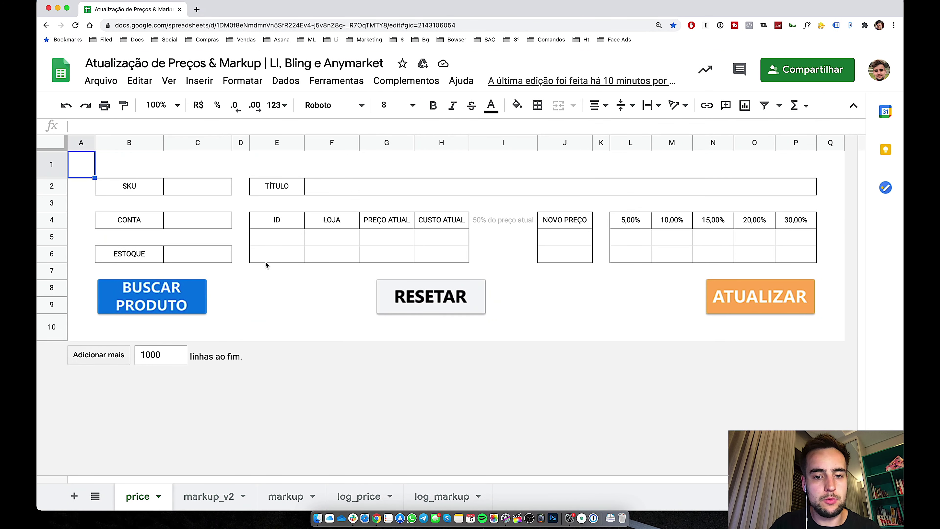
left_click(185, 505)
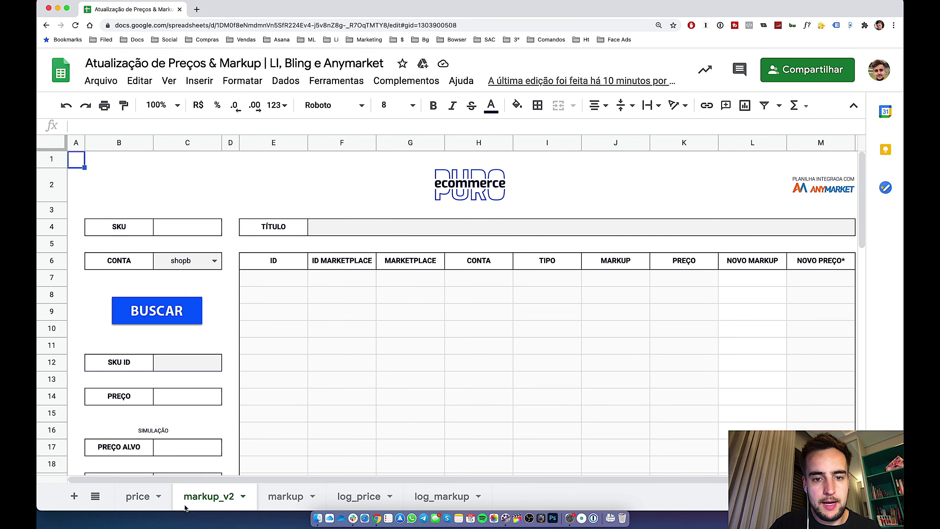
scroll(263, 431, "down", 6)
scroll(264, 431, "up", 1)
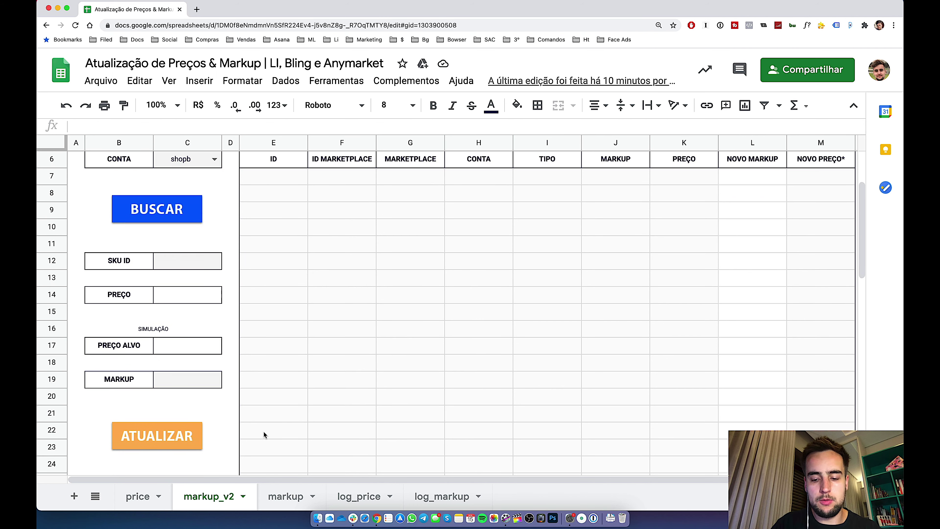
- Look up SKU SHP4-1308, copied from the first listing, in the markup_v2 sheet and check the Amazon row's markup
key("ctrl+Left")
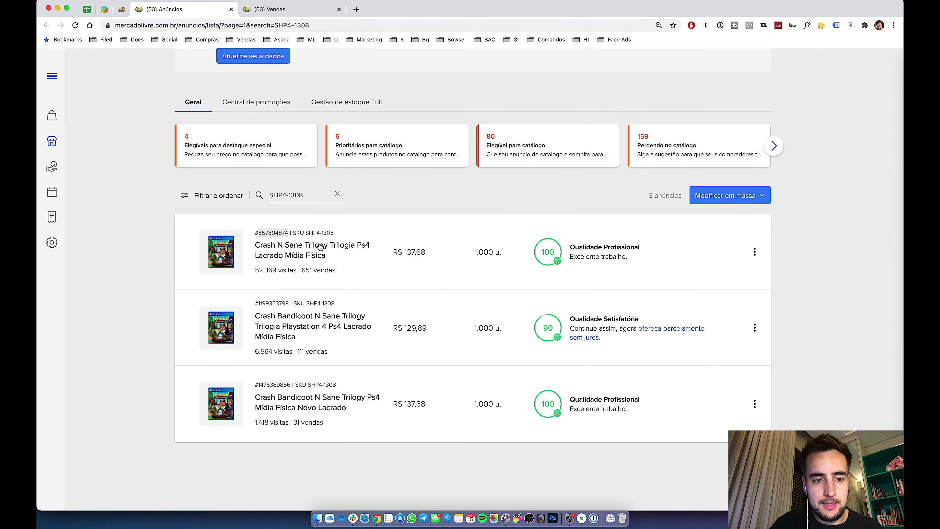
left_click_drag(306, 233, 334, 233)
key("super+c")
key("ctrl+Right")
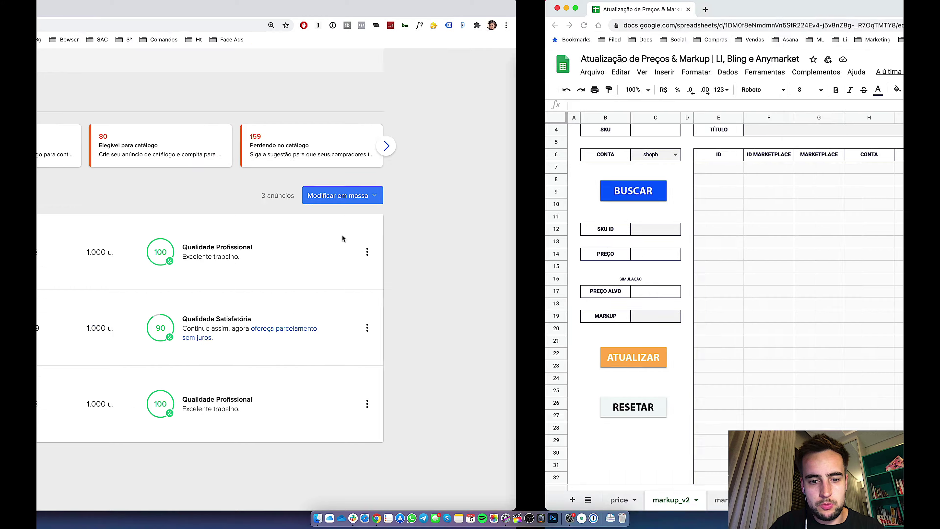
scroll(167, 185, "up", 2)
left_click(147, 179)
key("super+v")
left_click(138, 242)
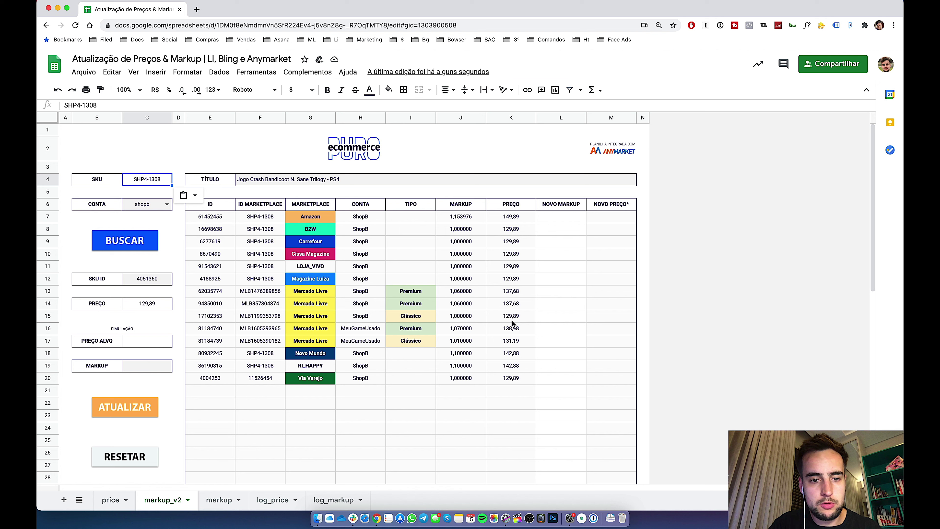
left_click(471, 219)
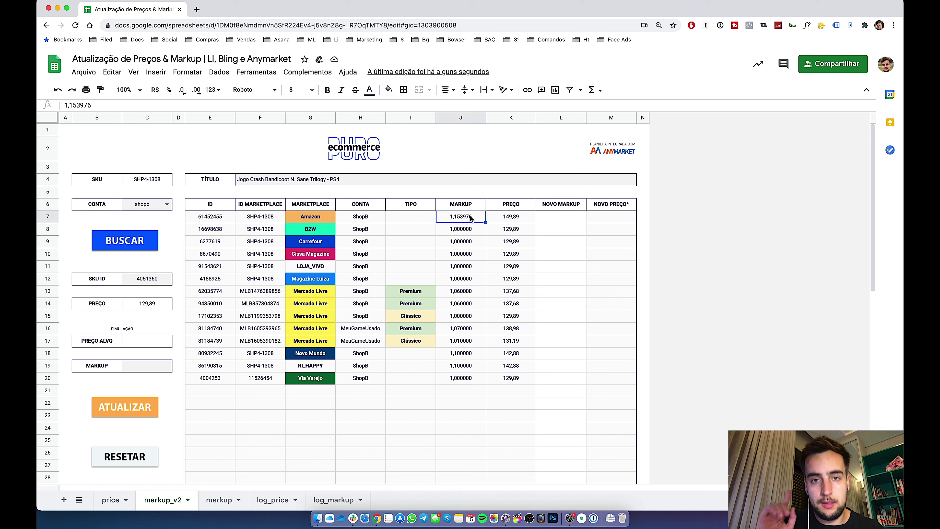
left_click(315, 216)
- Copy the first listing's ID from Mercado Livre and find 857804874 among the marketplace IDs in markup_v2
key("super+grave")
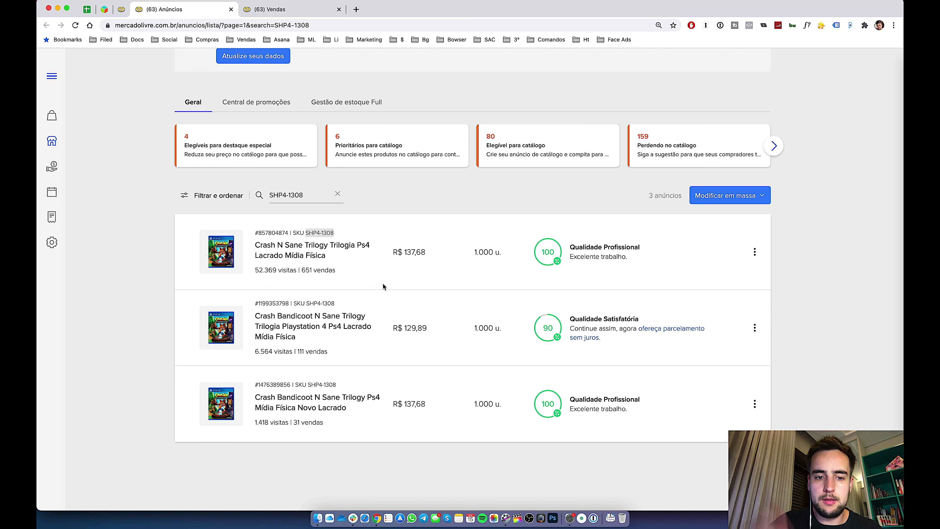
double_click(270, 232)
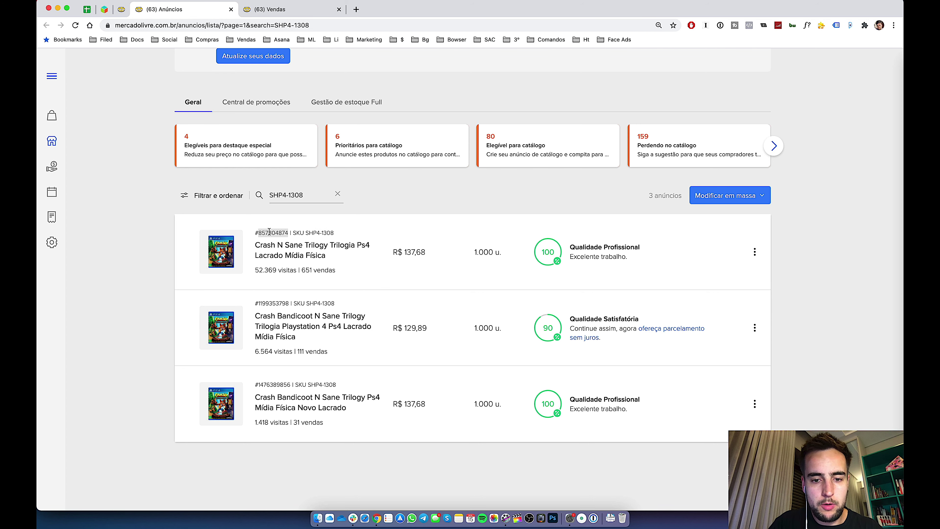
key("super+c")
key("ctrl+Right")
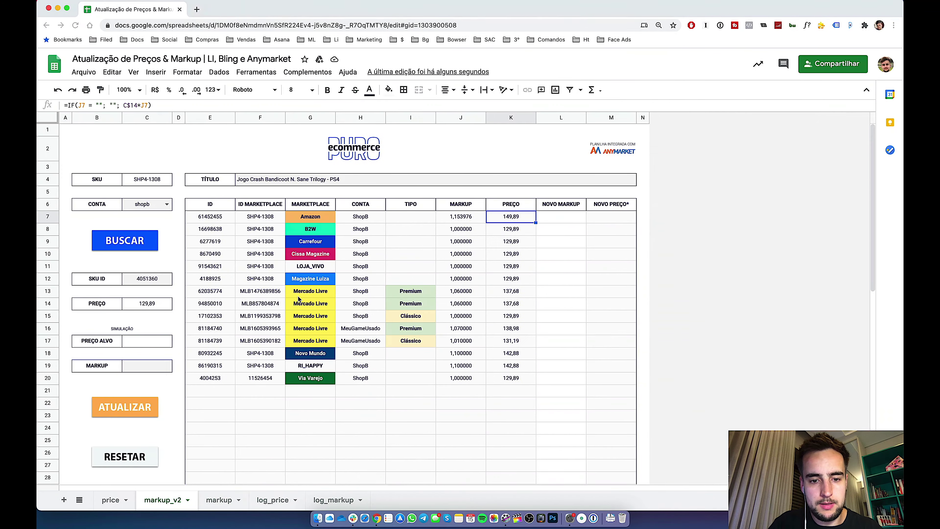
key("super+f")
key("super+v")
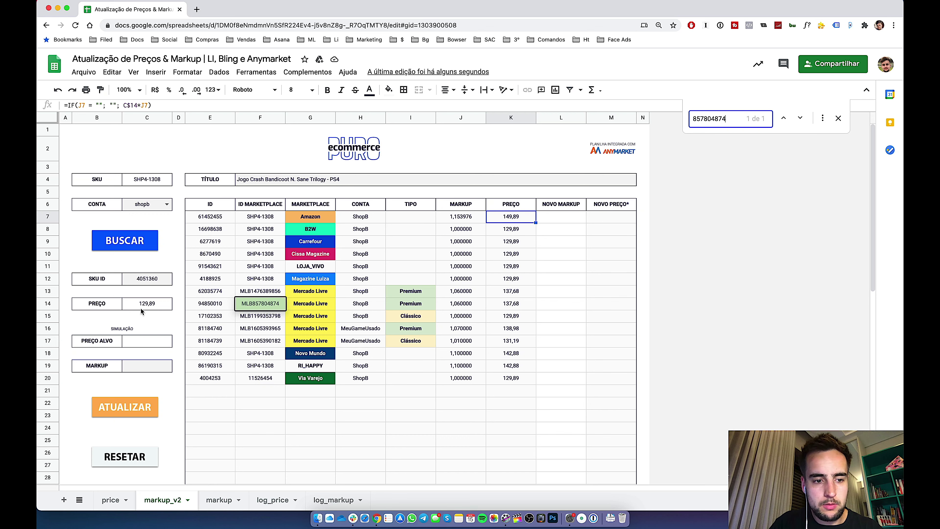
- Simulate a target price of 149,89 for SKU SHP4-1308 and copy the calculated markup
left_click(143, 339)
type("149,89")
key("Return")
key("Down")
key("super+c")
- Paste the copied markup as a value into the new markup of the Premium listing MLB857804874
key("Right")
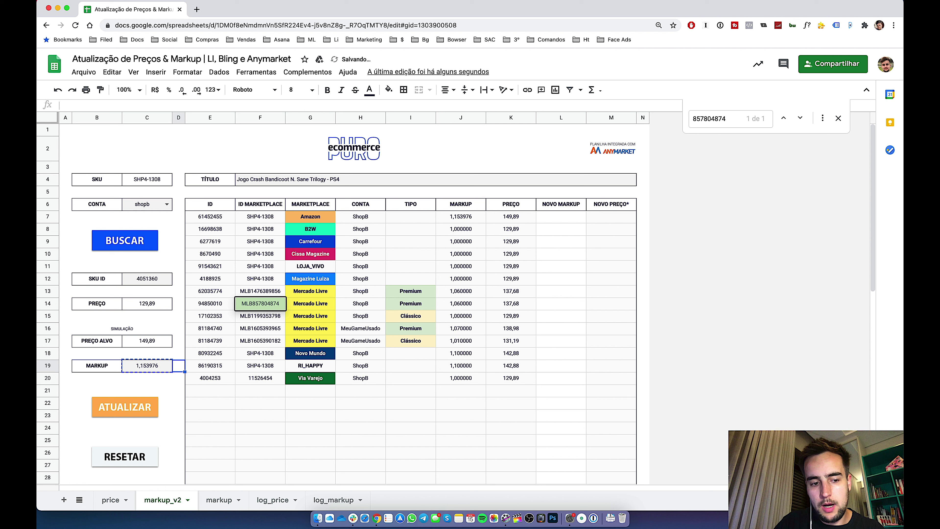
key("Right")
key("Right")
key("Right")
key("Right")
key("Right")
key("Right")
key("Right")
key("Right")
key("Right")
key("Up")
key("Up")
key("Up")
key("Left")
key("Left")
key("Up")
key("Up")
key("Right")
key("super+shift+v")
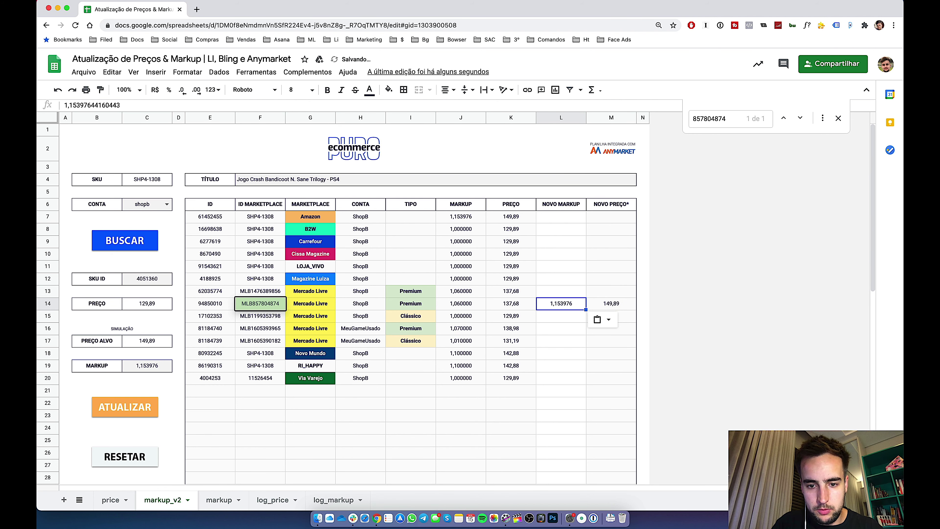
key("Up")
key("Left")
key("Left")
key("Left")
key("Left")
key("Left")
key("Left")
key("Left")
key("Right")
key("Right")
key("Right")
key("Right")
key("Right")
key("Right")
key("Left")
key("Left")
key("Left")
key("Left")
- Set the simulated target price to 144,89 and copy the calculated markup
key("Down")
key("Down")
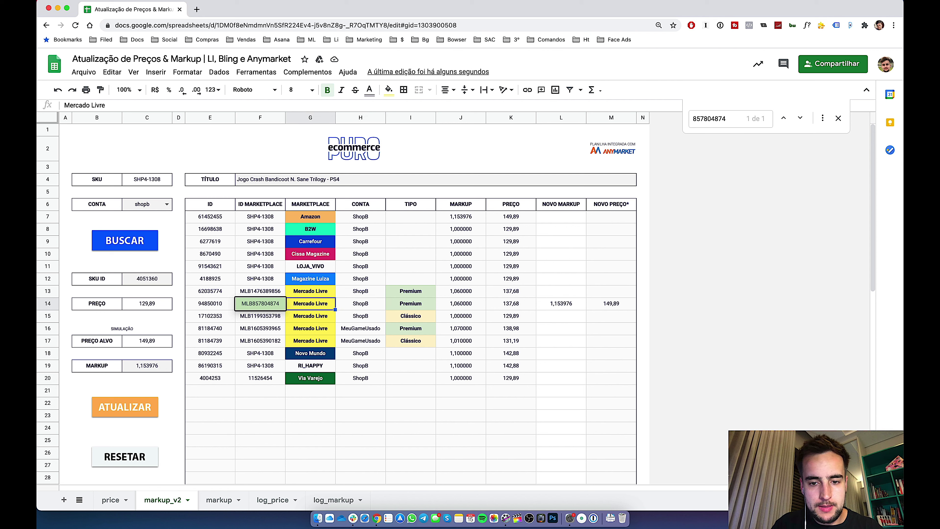
key("Left")
key("Left")
key("Left")
key("Down")
key("Down")
key("Left")
type("144,89")
key("Return")
key("Down")
key("ctrl+c")
key("Right")
key("Right")
key("Right")
key("Right")
key("Right")
key("Right")
key("Right")
key("Right")
key("Up")
key("Up")
key("Up")
key("Up")
key("Up")
key("Up")
key("Right")
key("ctrl+v")
- Check the simulated markup against the new markups and prices entered for the two Premium Mercado Livre listings
key("Left")
key("Left")
key("Left")
key("Left")
key("Left")
key("Left")
key("Left")
key("Left")
key("Left")
key("Down")
key("Down")
key("Down")
key("Down")
key("Down")
key("Down")
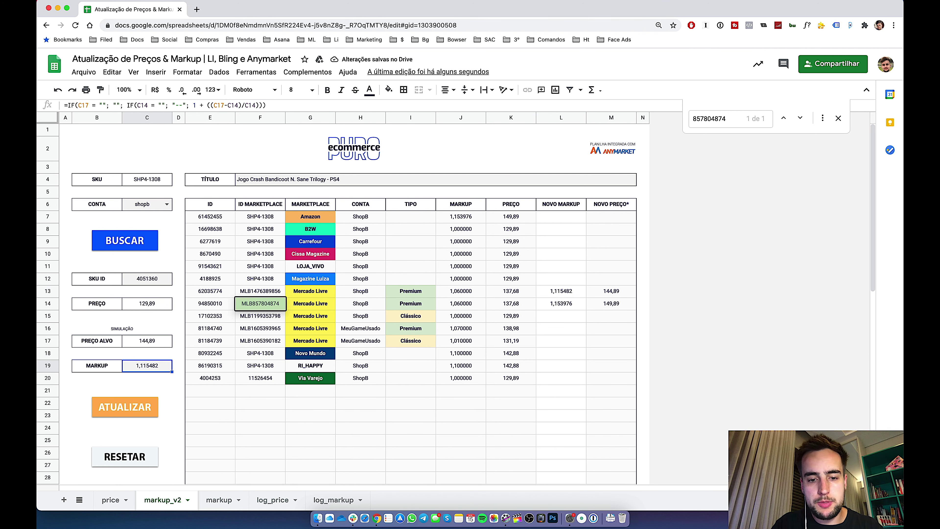
key("Right")
key("Right")
key("Right")
key("Right")
key("Right")
key("Right")
key("Right")
key("Right")
key("Right")
key("Up")
key("Up")
key("Up")
key("Up")
key("Up")
key("Up")
key("Up")
key("Down")
key("Down")
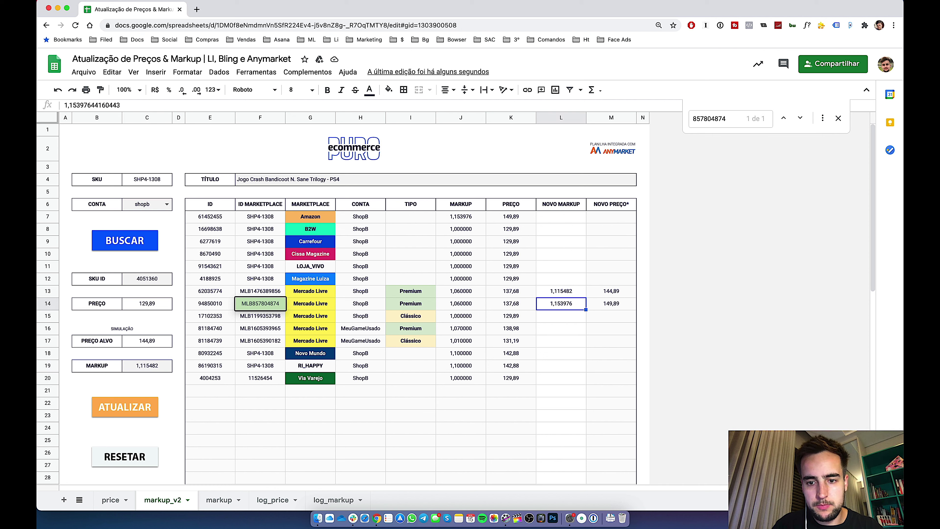
- Submit the markup update from the sheet, then switch to Mercado Livre and reload the SHP4-1308 listings
left_click(137, 407)
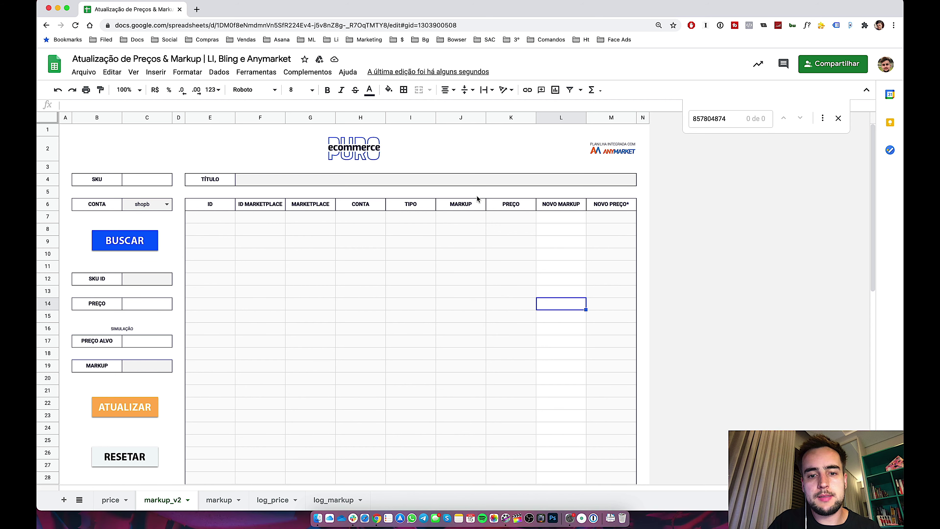
key("ctrl+Left")
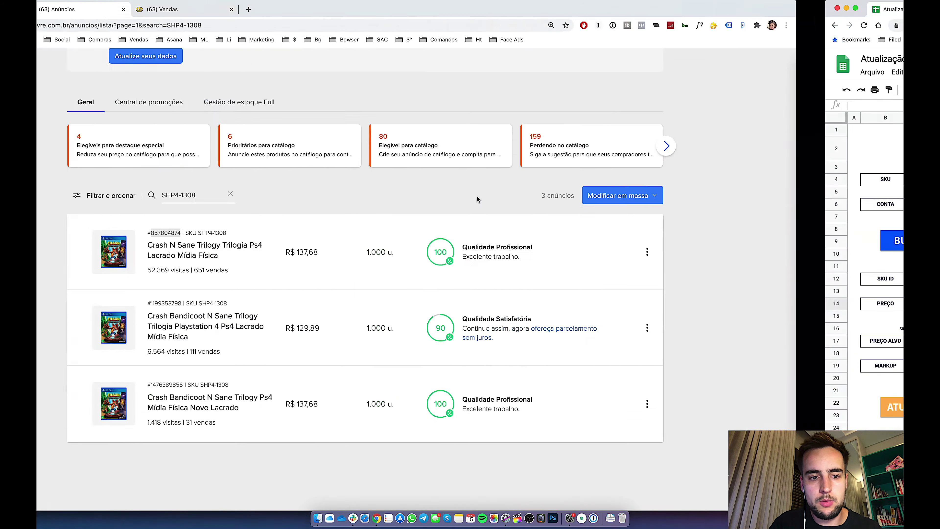
key("super+r")
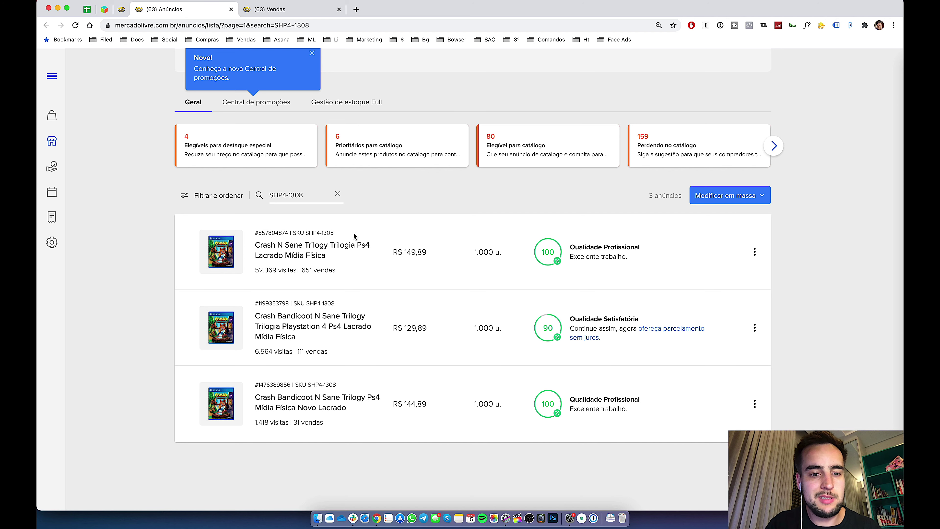
- Go back to the Mercado Livre sales of listing 857804874 and search the page for "novembro"
double_click(274, 233)
left_click(288, 10)
scroll(300, 278, "down", 3)
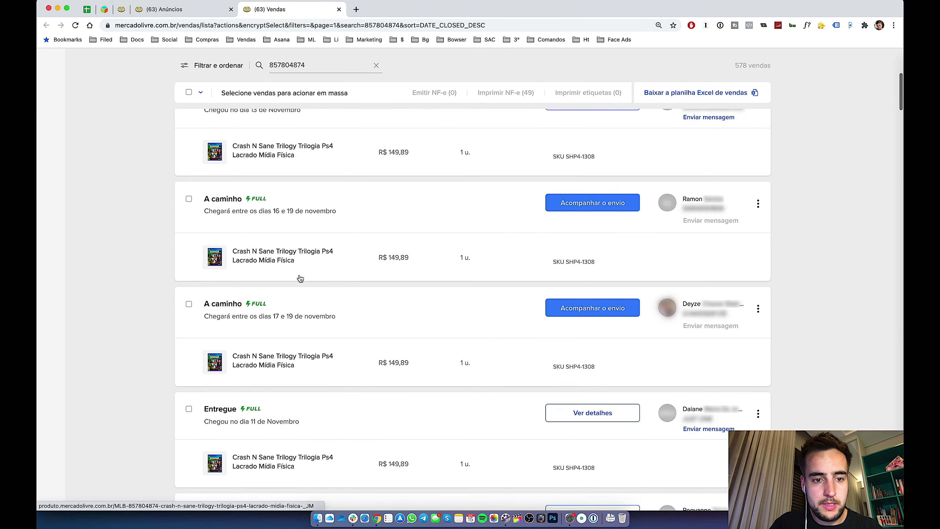
key("ctrl+f")
type("novembro")
scroll(299, 275, "down", 10)
scroll(299, 275, "down", 10)
- Search the sales page for "outubro" and compare sale prices around the change from October to November
key("super+a")
type("lu")
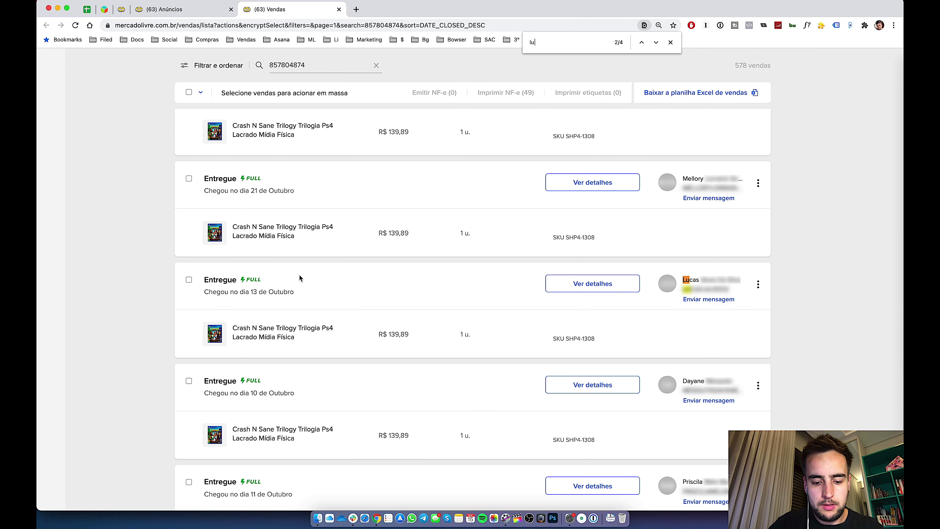
key("super+a")
type("ou")
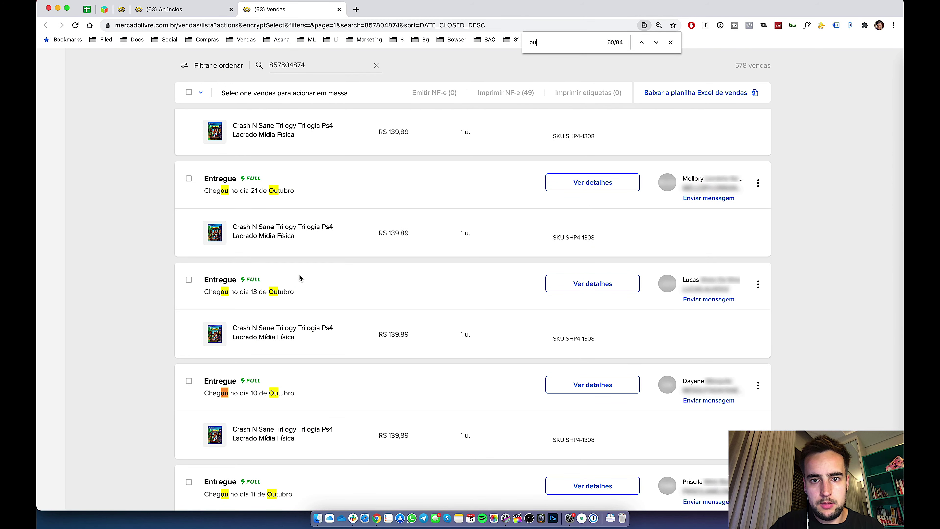
type("tubro")
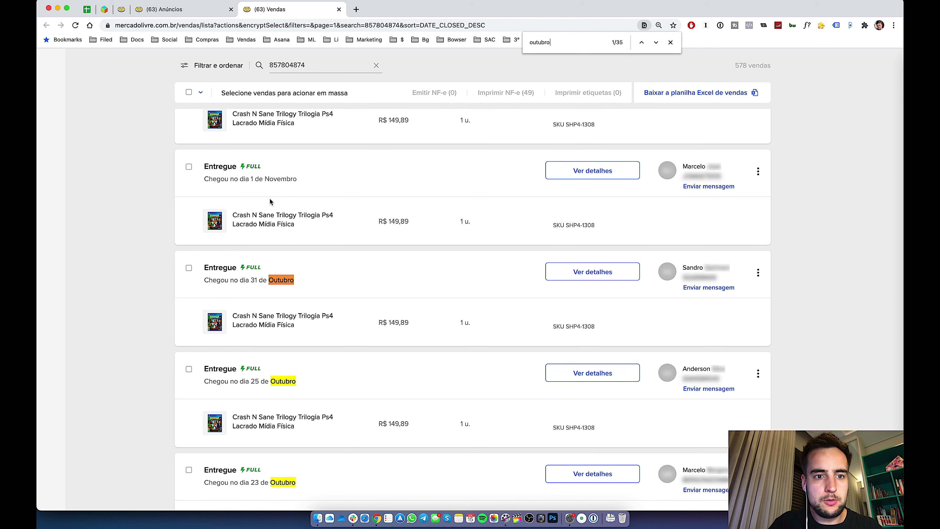
scroll(302, 194, "up", 2)
scroll(283, 247, "up", 5)
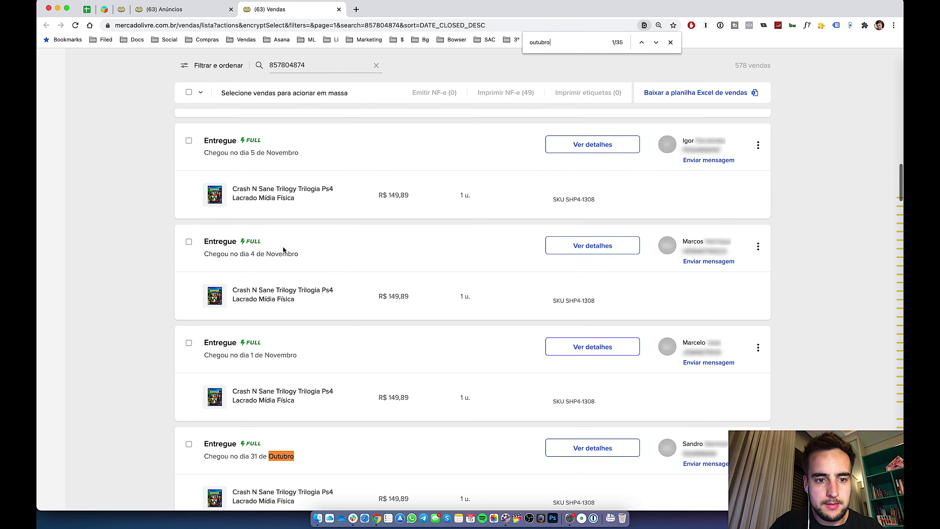
scroll(331, 279, "up", 1)
- Take the SKU SHP4-1308 from a sale and search the Enviando orders for it
left_click_drag(566, 250, 606, 255)
key("alt+space")
type("bs")
key("Return")
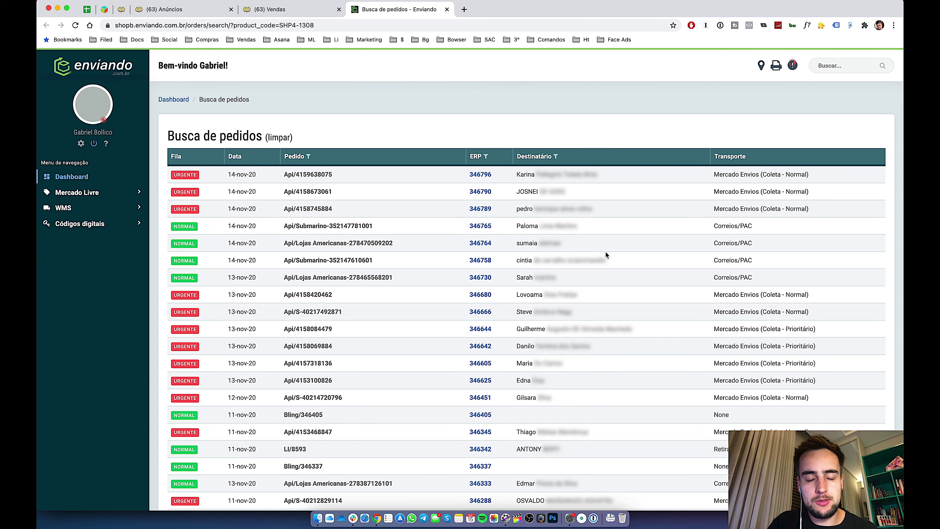
- Find "nov" in the Enviando order list and look through the November orders down to the end of the page
scroll(606, 252, "down", 15)
key("super+f")
type("nov")
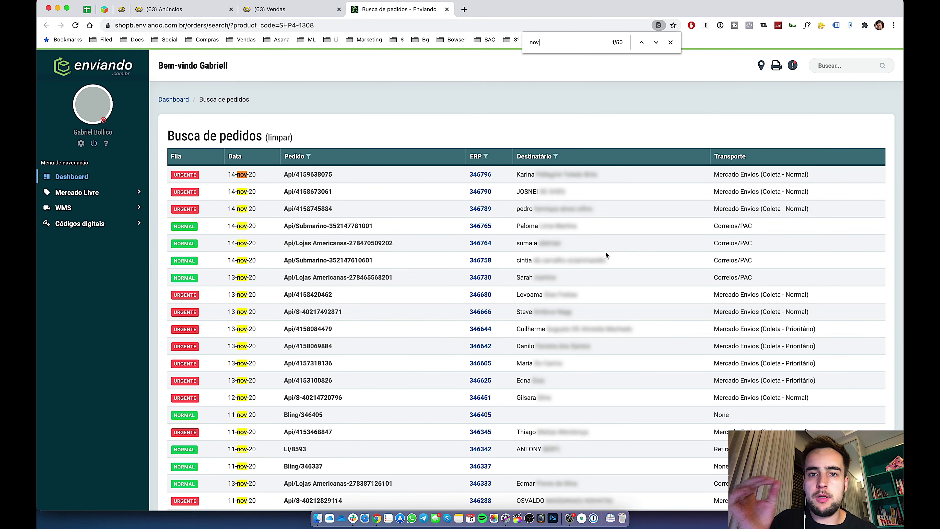
scroll(605, 252, "down", 20)
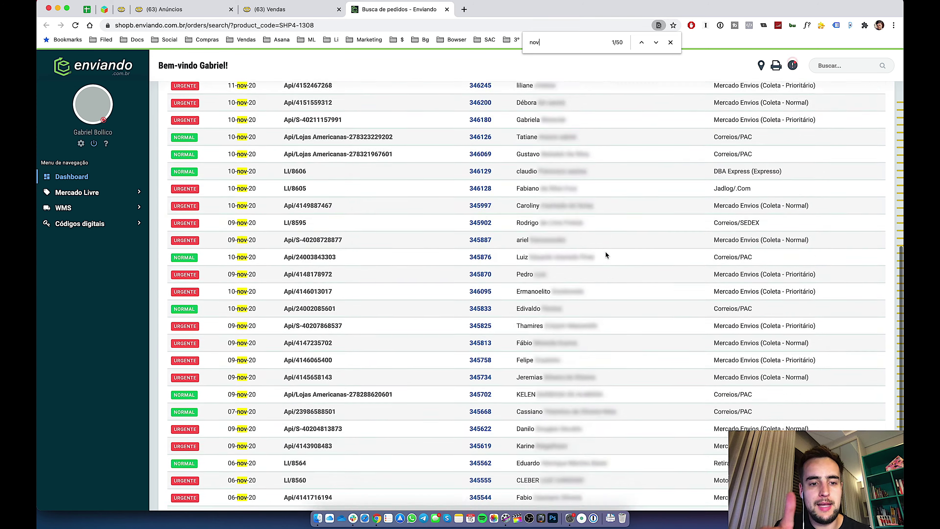
scroll(605, 252, "up", 5)
scroll(613, 283, "down", 5)
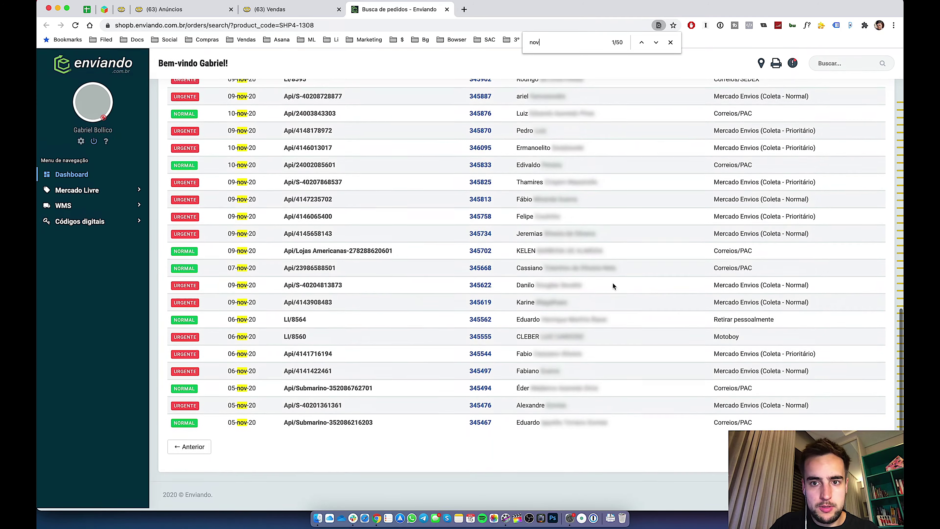
scroll(613, 283, "up", 5)
scroll(613, 283, "down", 4)
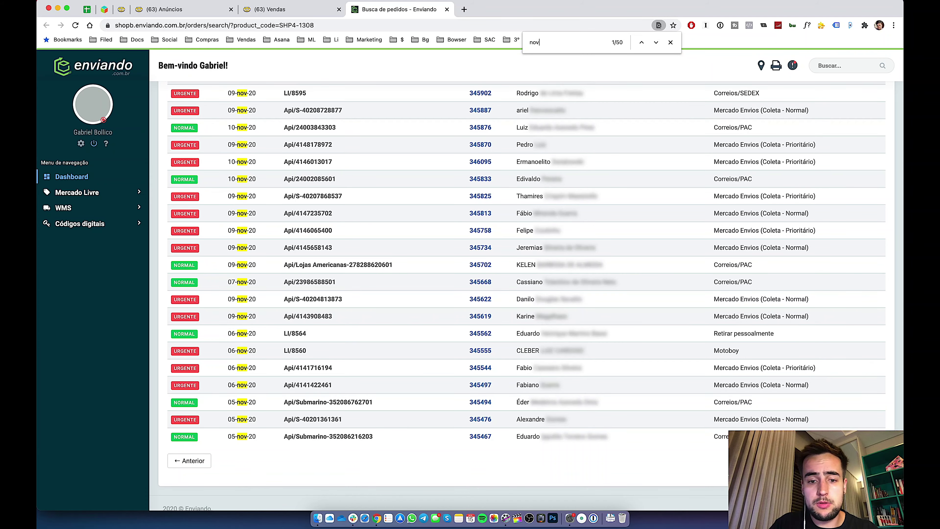
- Open the page of older Enviando orders for the SKU and find "nov" among their dates
key("cmd+a")
type("SHP4-1308")
left_click(189, 460)
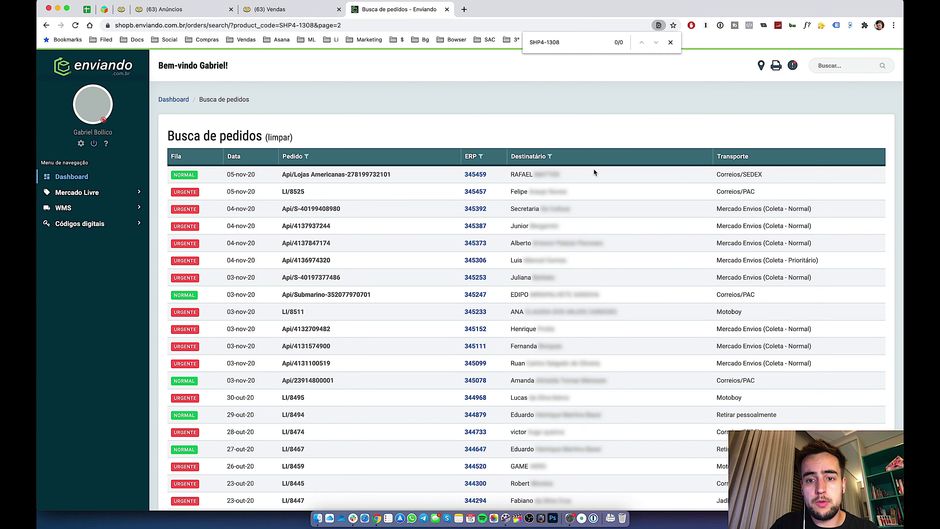
key("cmd+a")
type("nov")
scroll(462, 198, "down", 3)
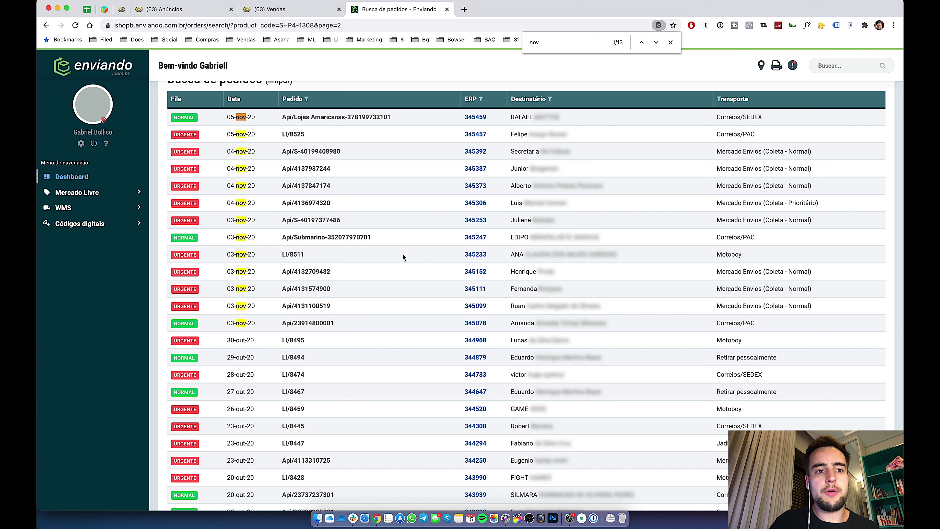
- Revisit the product control spreadsheet, then open the two most recent Mercado Livre sales of listing 857804874 in separate tabs
left_click(89, 11)
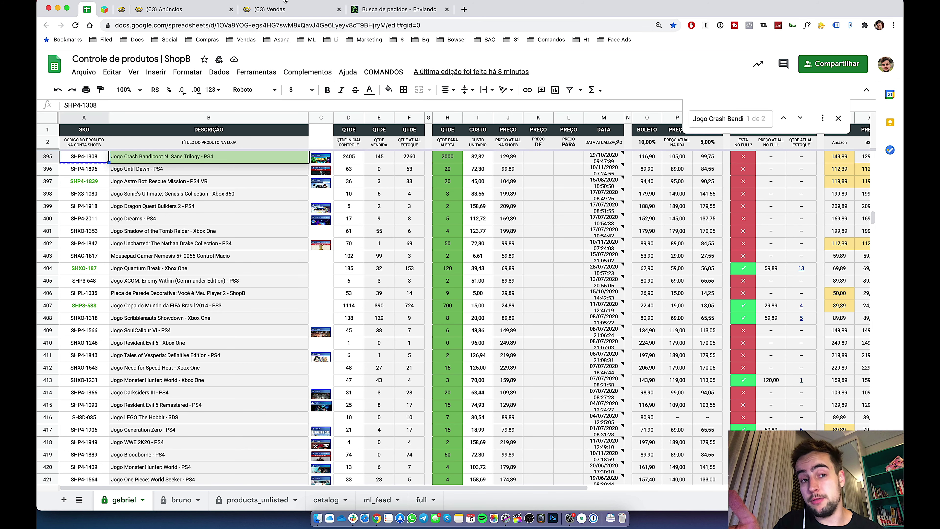
left_click(281, 8)
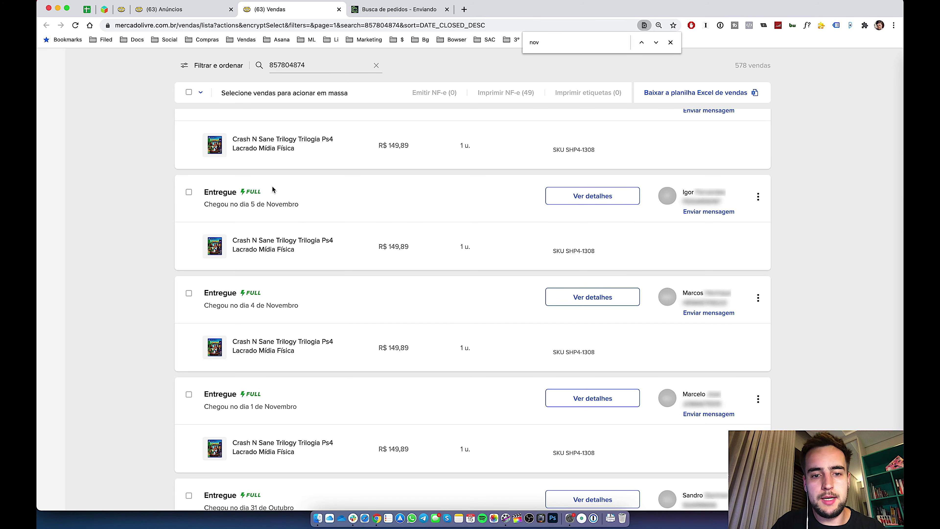
scroll(272, 186, "up", 15)
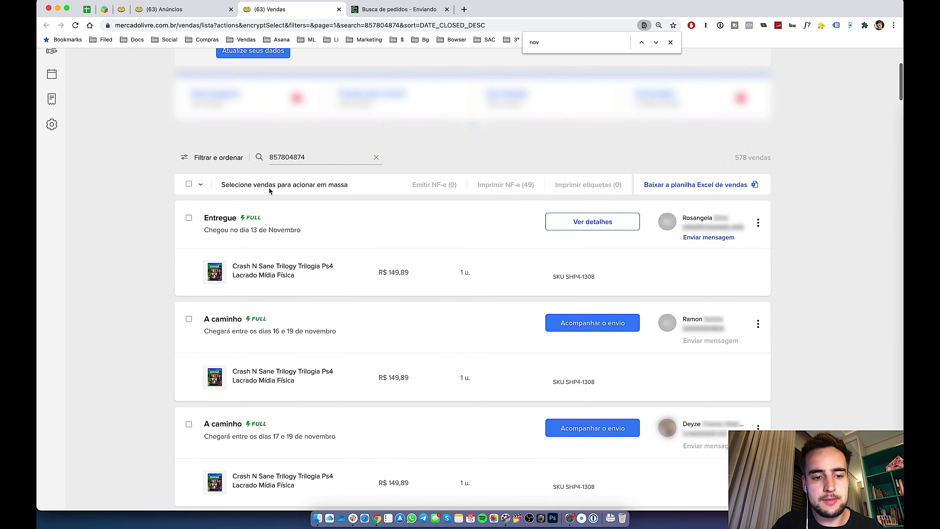
left_click(217, 220, "super")
scroll(185, 252, "down", 2)
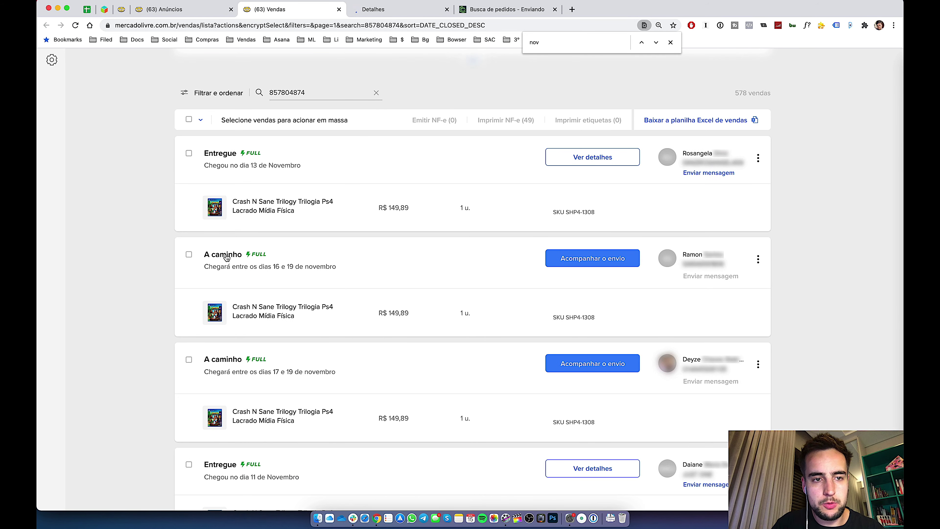
left_click(163, 10)
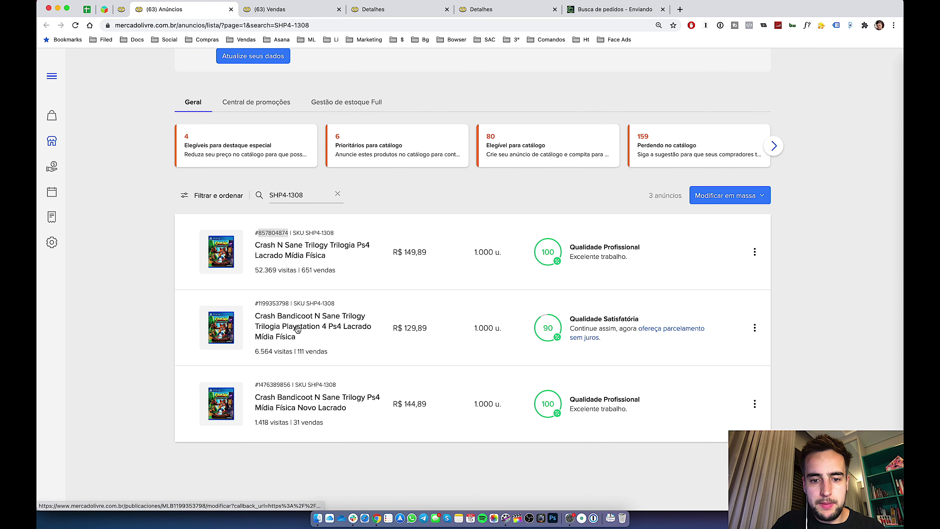
double_click(275, 304)
key("super+c")
key("alt+space")
type("mv")
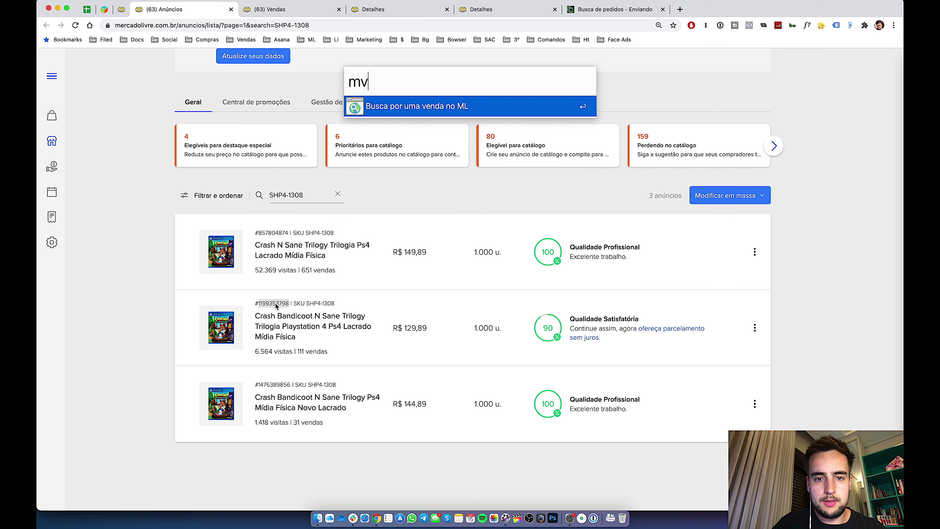
key("Return")
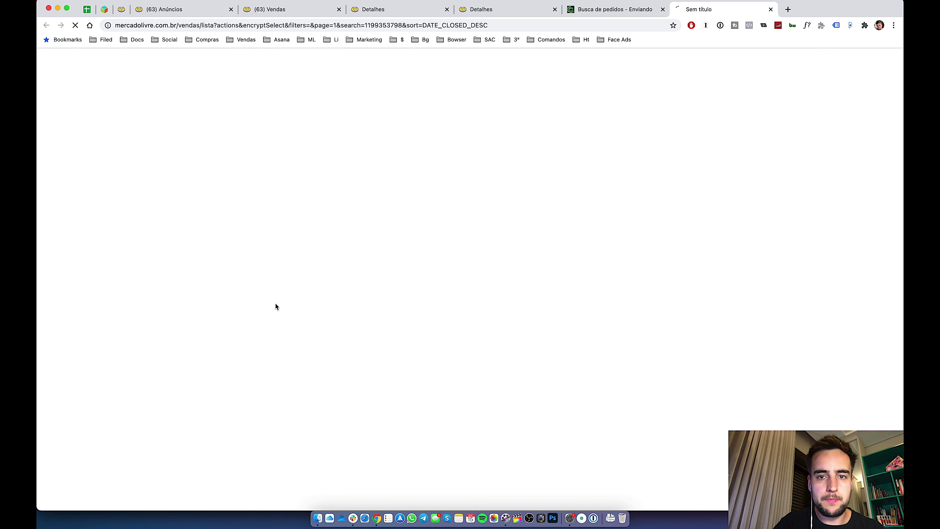
left_click(589, 5)
key("super+w")
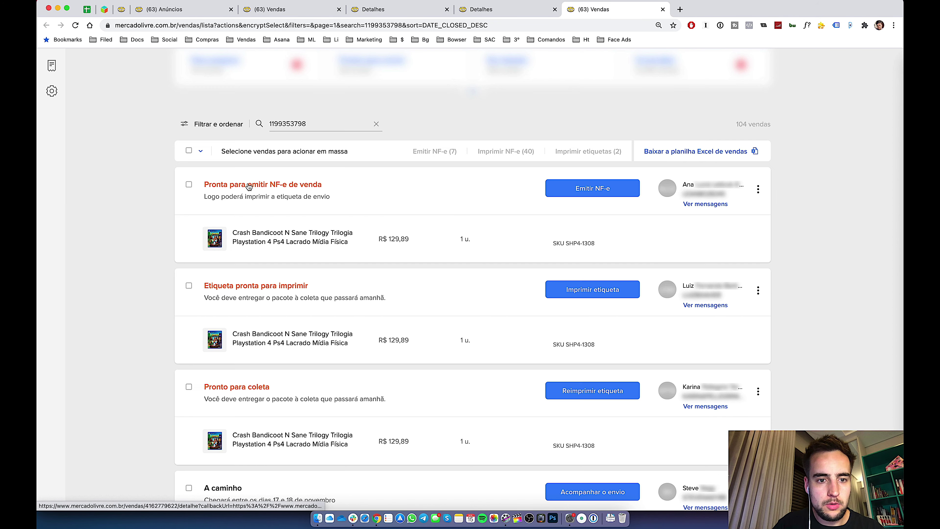
left_click(256, 286, "super")
left_click(241, 386, "super")
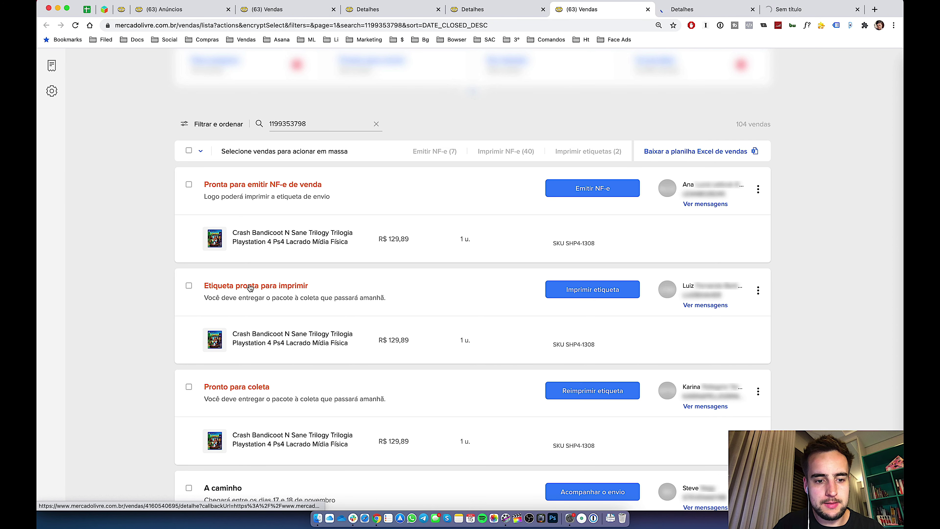
left_click(227, 398, "super")
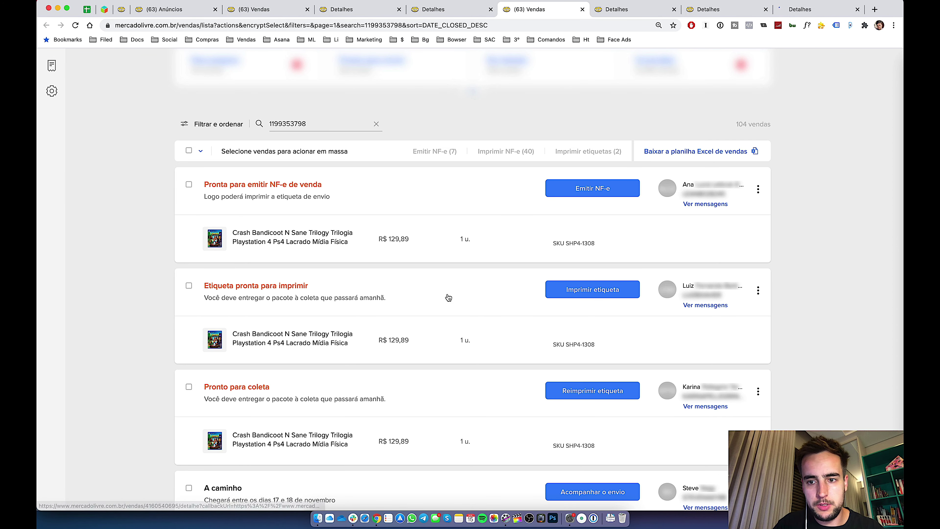
key("super+w")
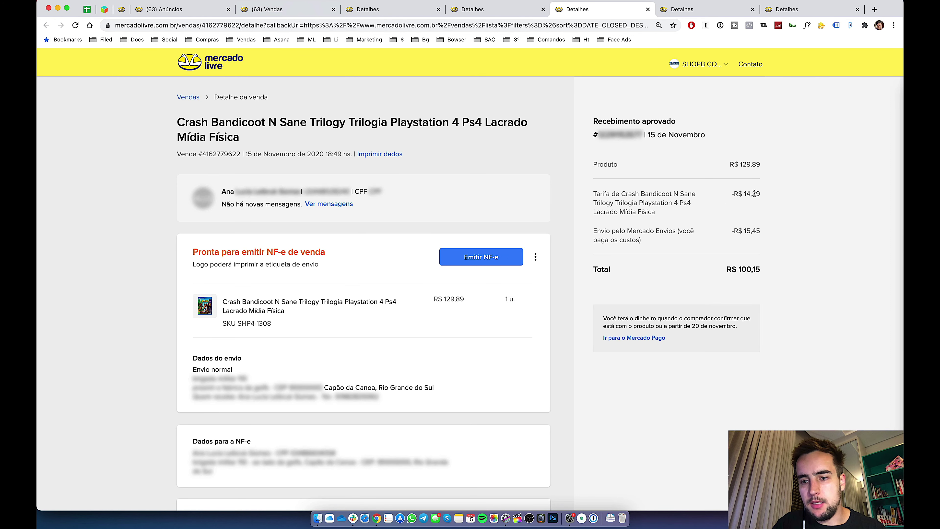
- Examine the fee, shipping cost and total received on the second listing's sales, closing each, and return to the first listing's sale
left_click_drag(594, 196, 639, 204)
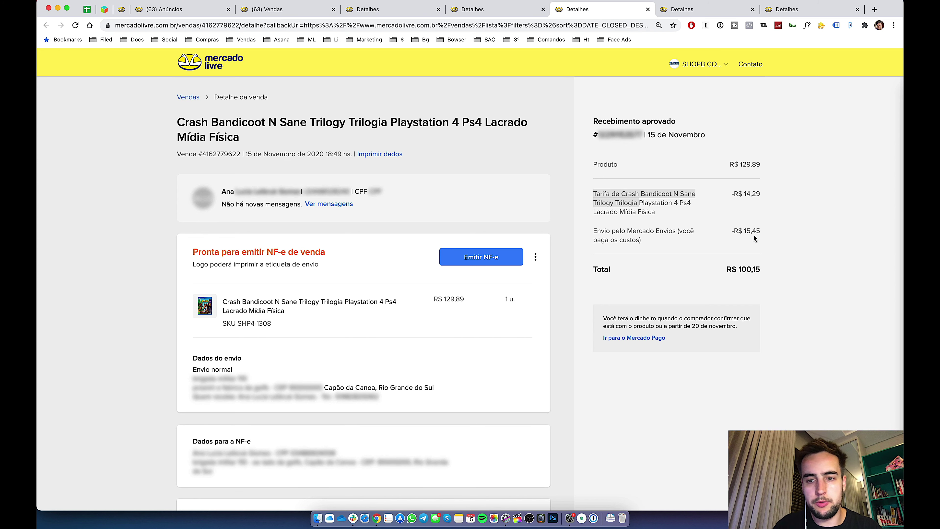
key("super+w")
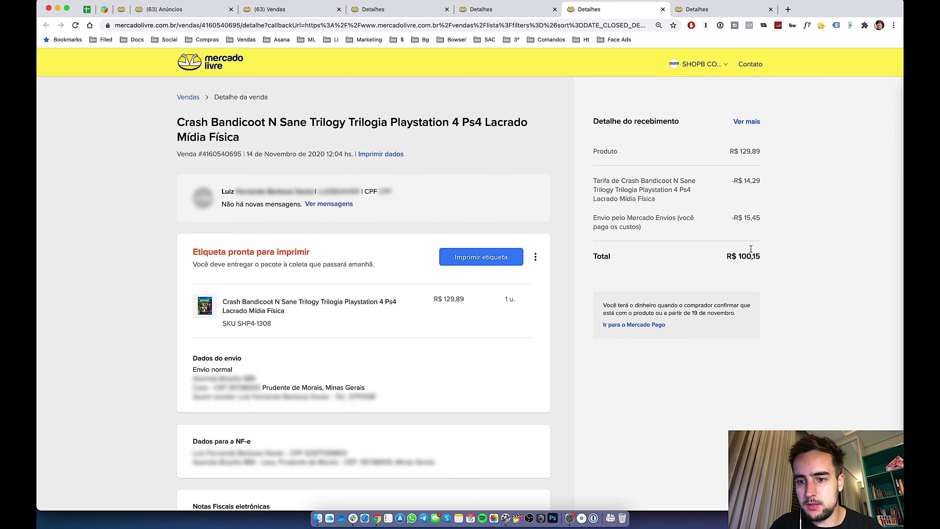
key("super+w")
key("super+w")
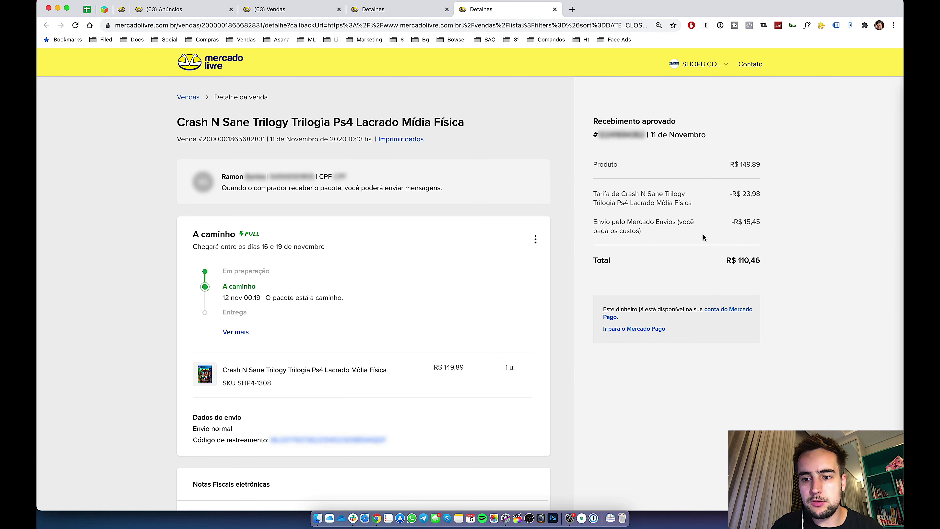
- Examine the fee, shipping cost and total received on the first listing's sale and close both sale details
scroll(638, 243, "down", 1)
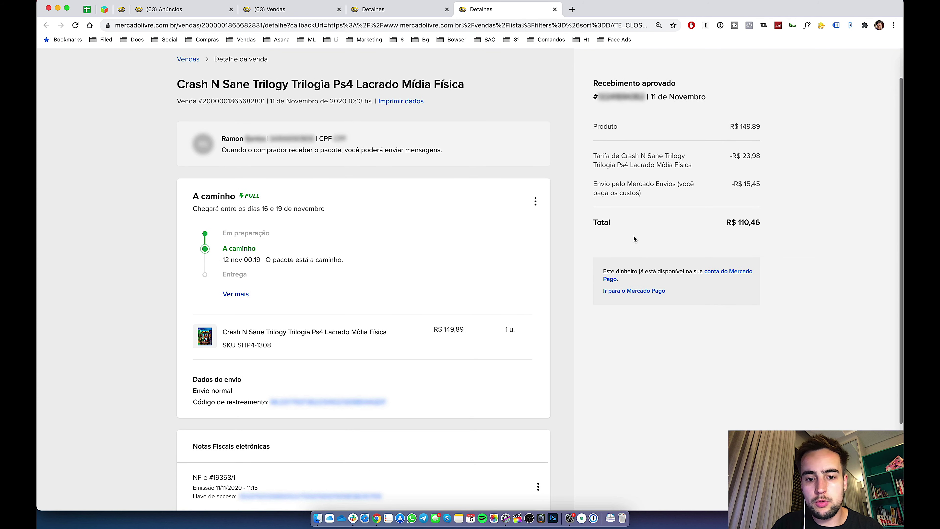
scroll(678, 222, "up", 1)
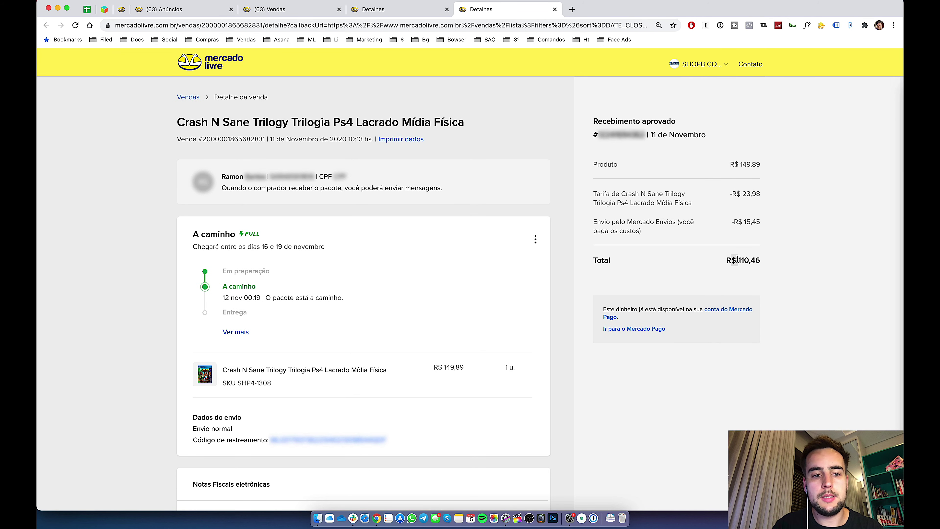
key("super+w")
key("super+w")
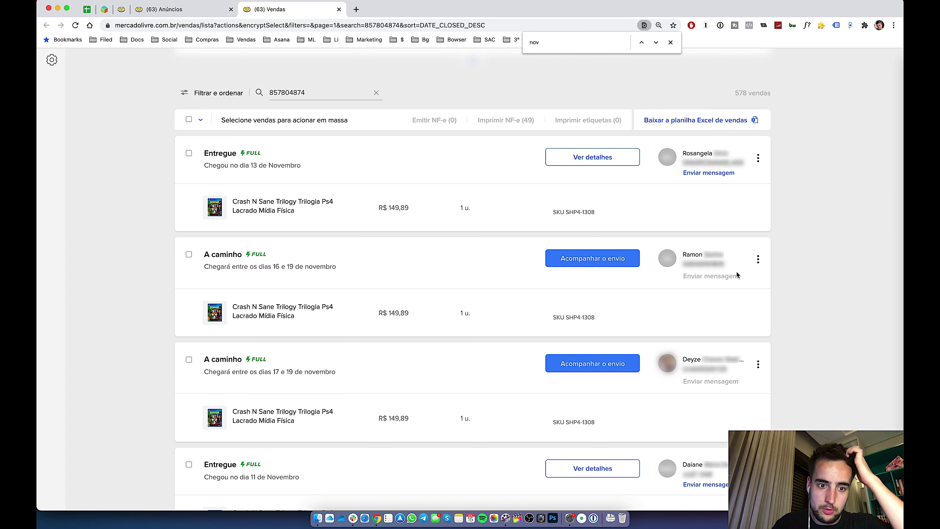
- Open the CUSTOS FORNECEDORES spreadsheet and filter the products to show only the supplier S 2GO MANAUS
scroll(363, 309, "up", 1)
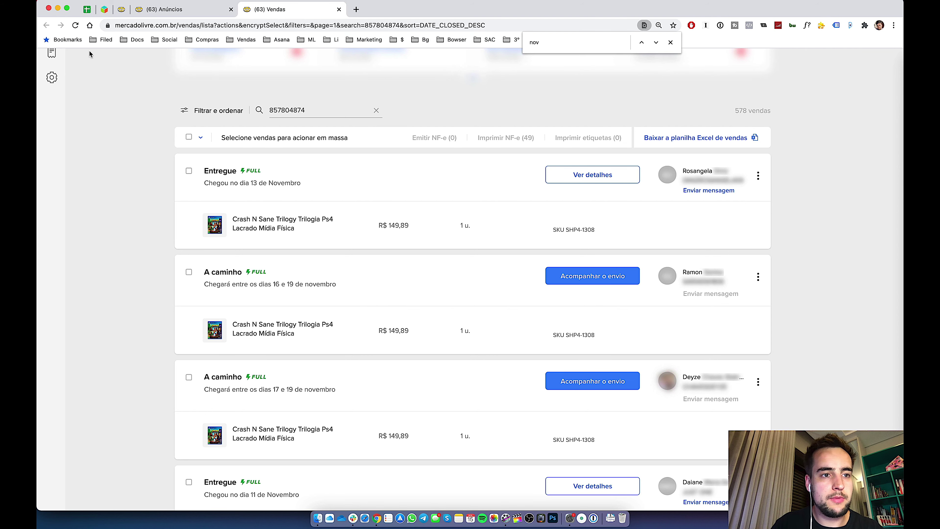
left_click(85, 10)
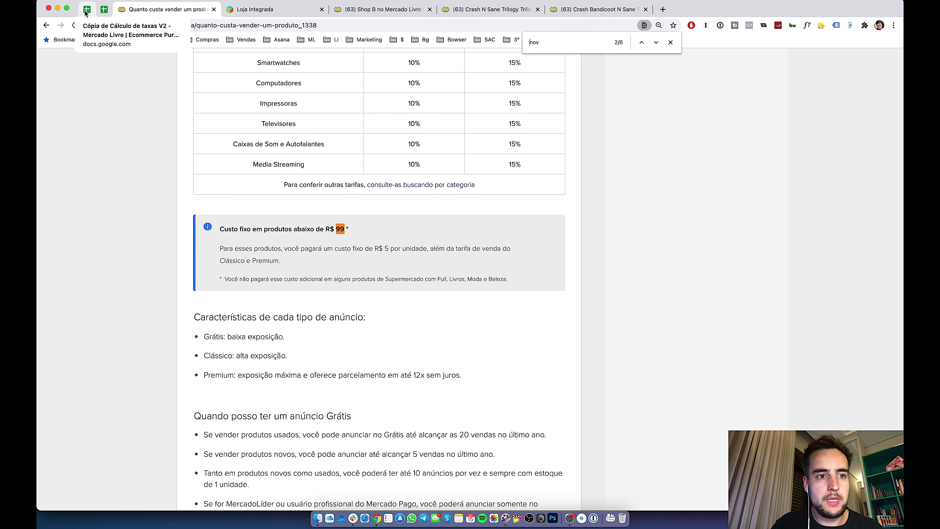
left_click(85, 10)
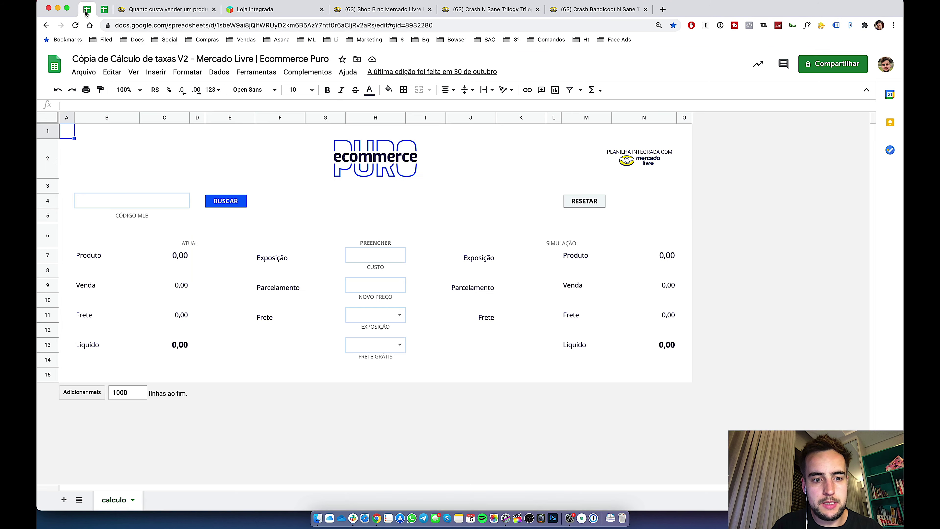
left_click(101, 11)
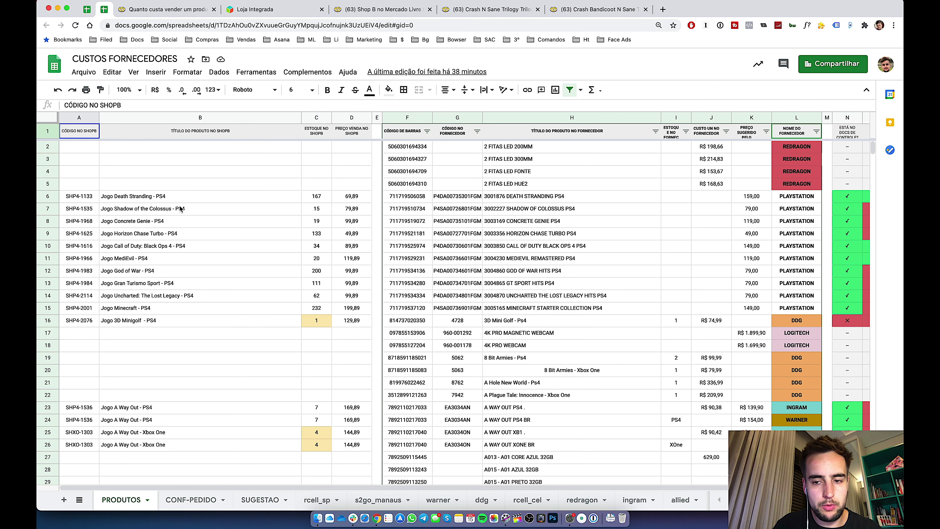
left_click(816, 132)
left_click(733, 255)
scroll(727, 300, "down", 5)
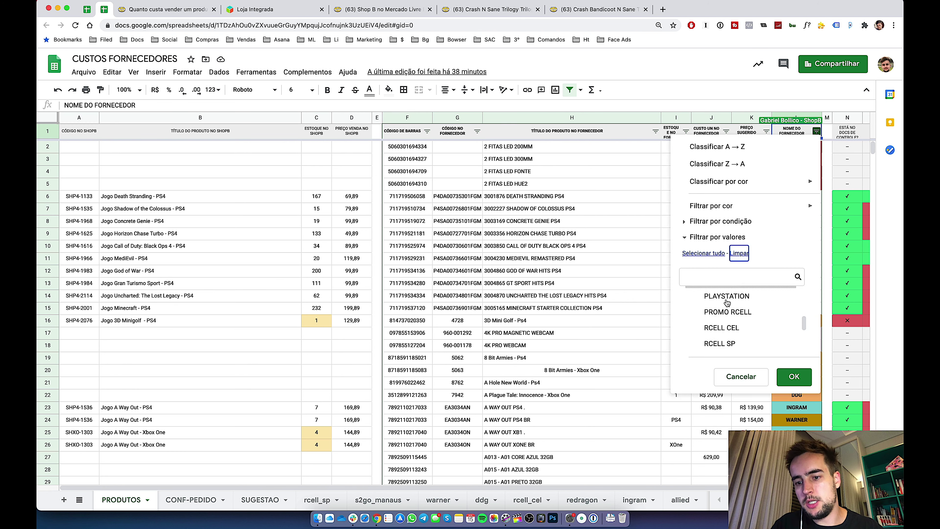
scroll(727, 302, "down", 1)
left_click(728, 305)
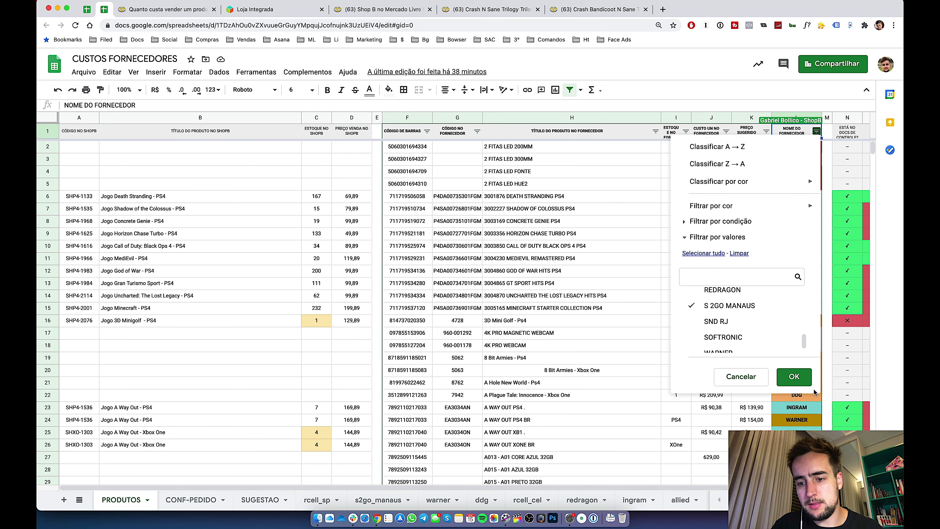
left_click(793, 376)
- Search the filtered products for "far cr" and check the unit cost and suggested price of Far Cry 3 Classic Edition for PS4
key("super+f")
type("far")
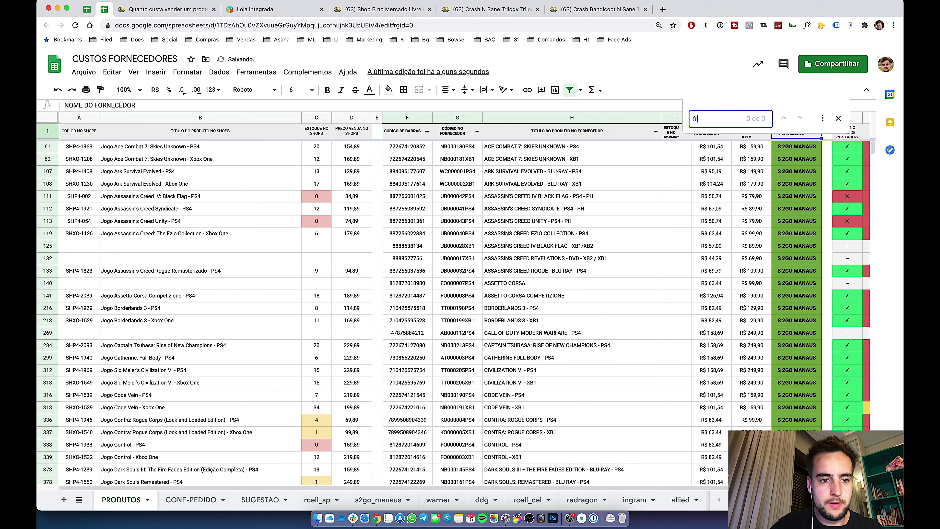
type(" cr")
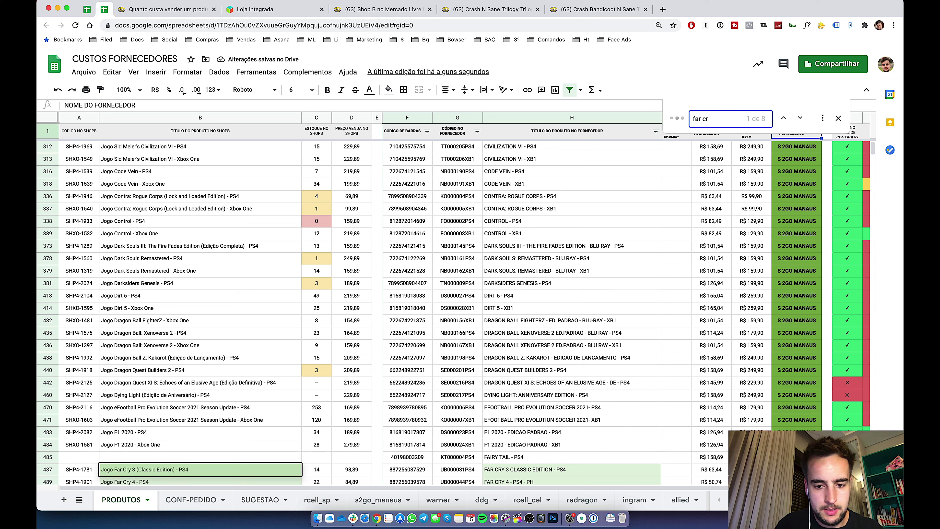
key("Escape")
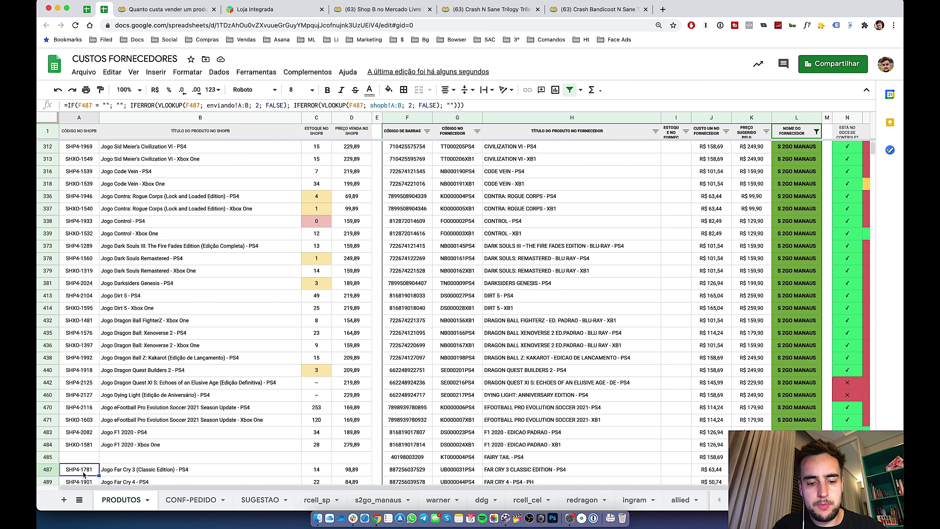
key("Left")
key("Left")
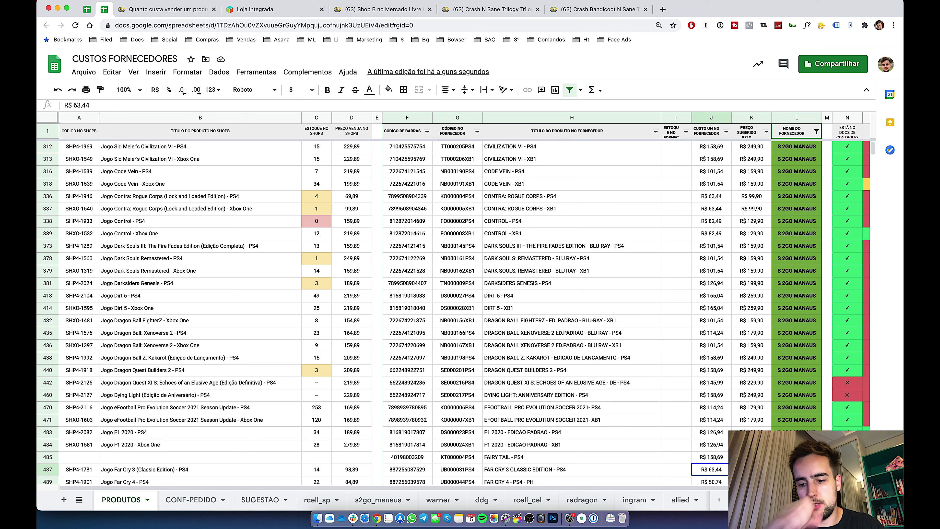
key("Right")
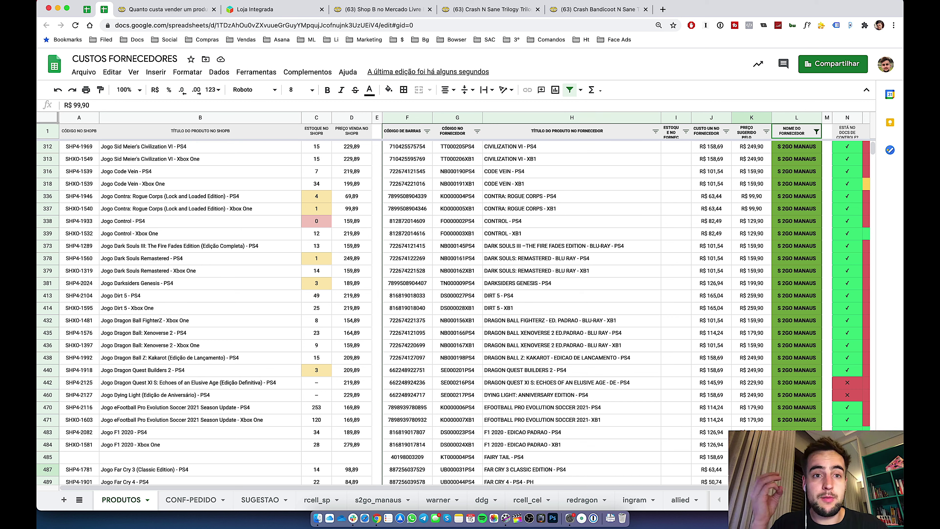
left_click(711, 469)
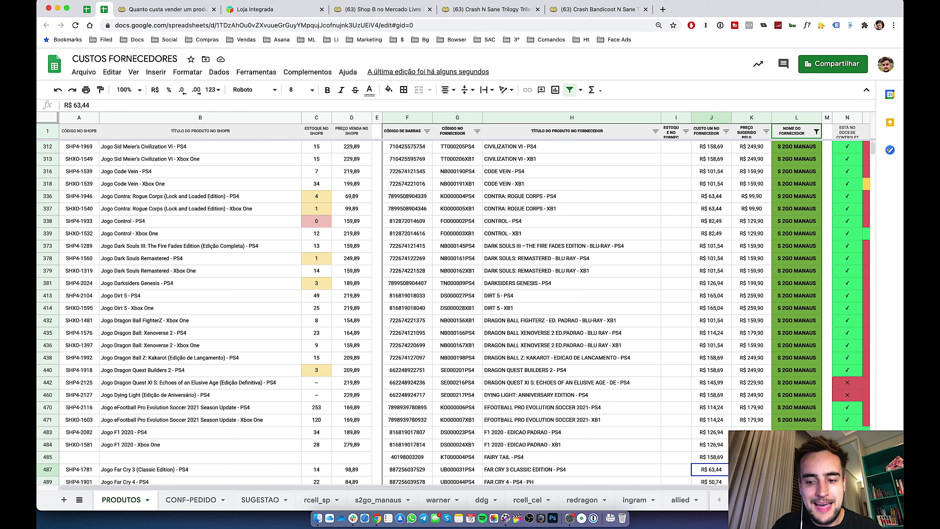
- Copy the Far Cry 3 Classic Edition SKU, SHP4-1781, and search the Mercado Livre listings for it
left_click(79, 469)
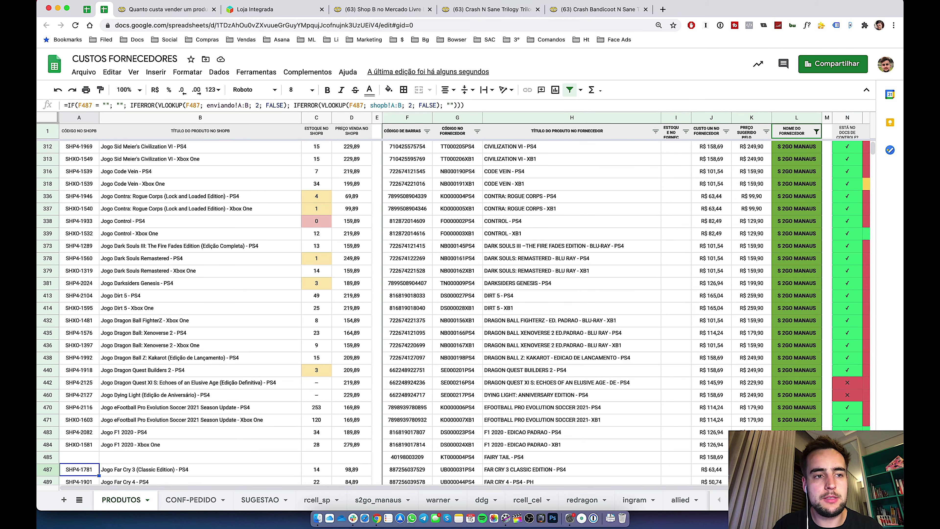
key("super+grave")
key("super+grave")
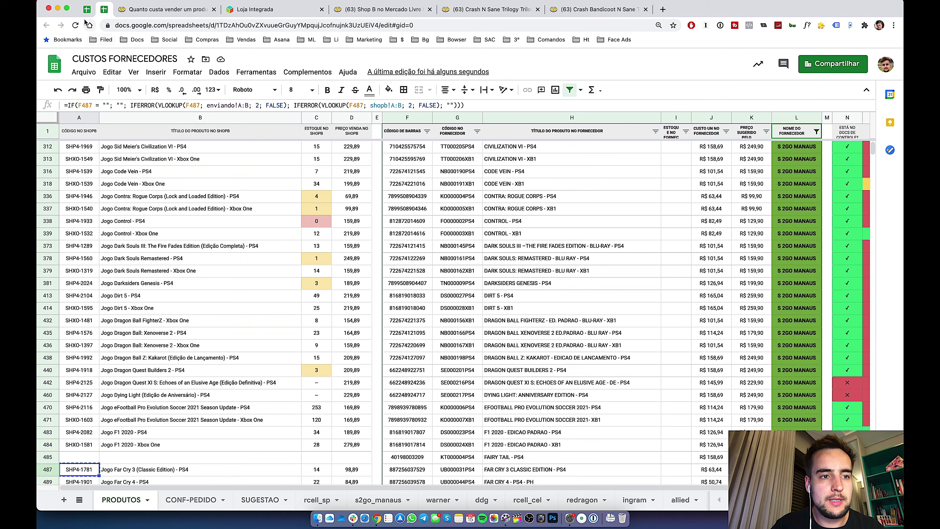
key("super+grave")
key("super+grave")
key("alt+space")
type("aml")
key("Return")
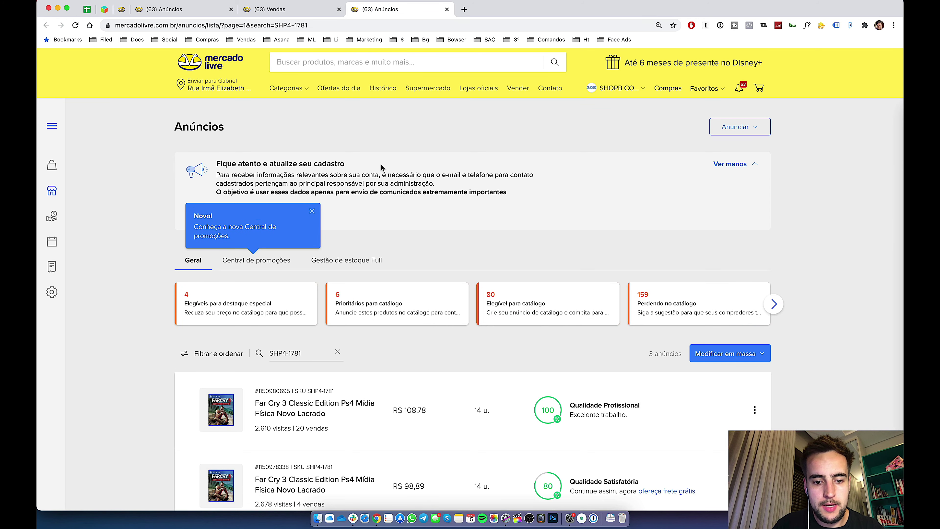
scroll(381, 164, "down", 3)
scroll(393, 409, "up", 1)
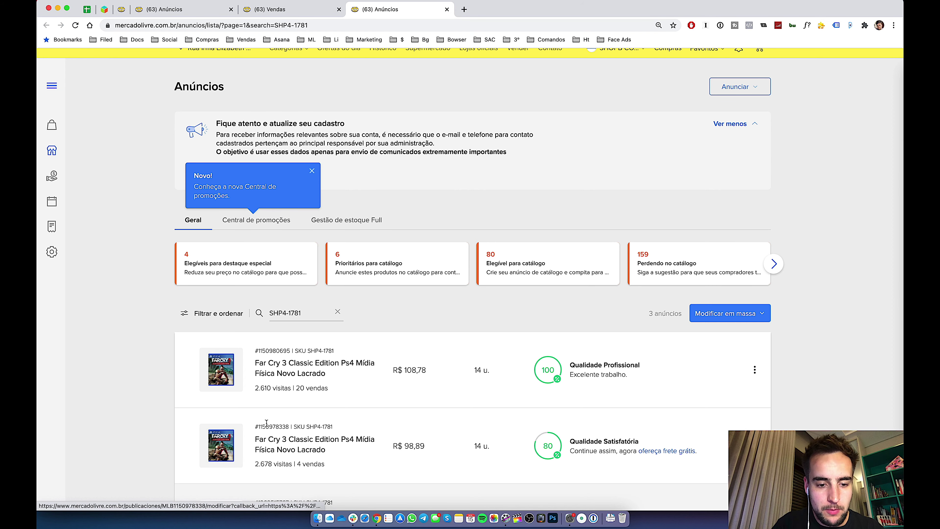
key("super+grave")
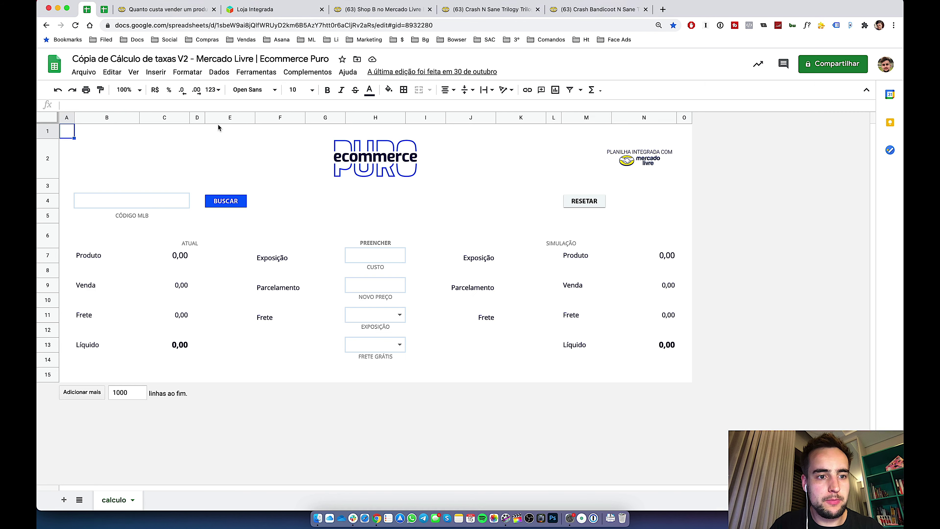
left_click(144, 200)
key("super+v")
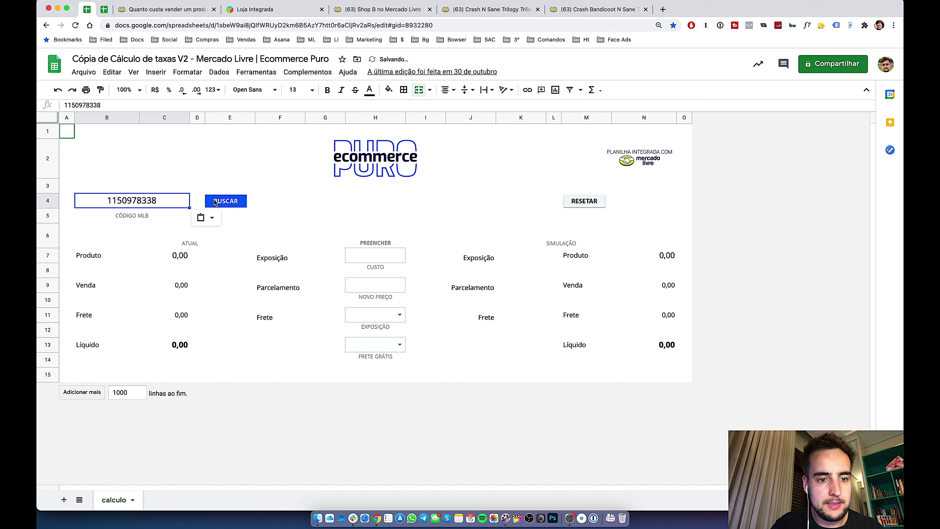
left_click(215, 201)
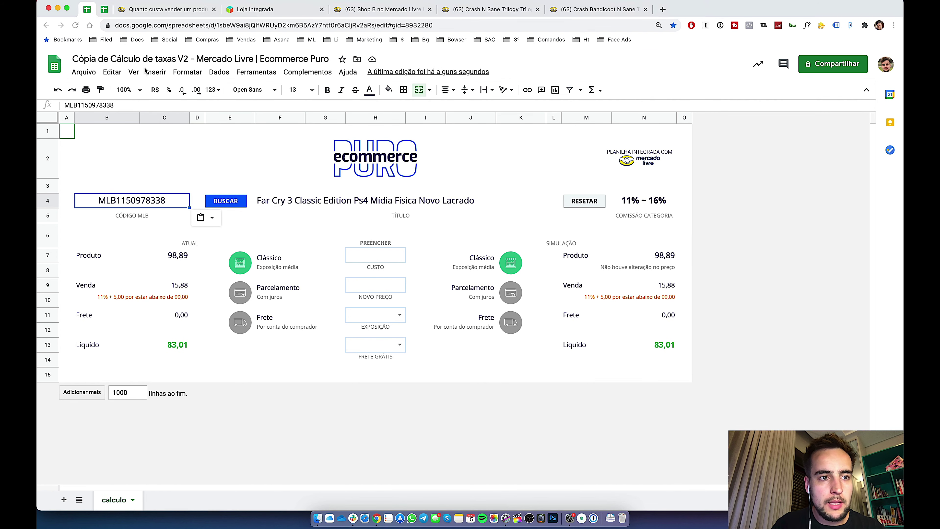
- Look up the game's unit cost in the supplier costs spreadsheet and set the fee calculator's cost to 63,44
left_click(104, 15)
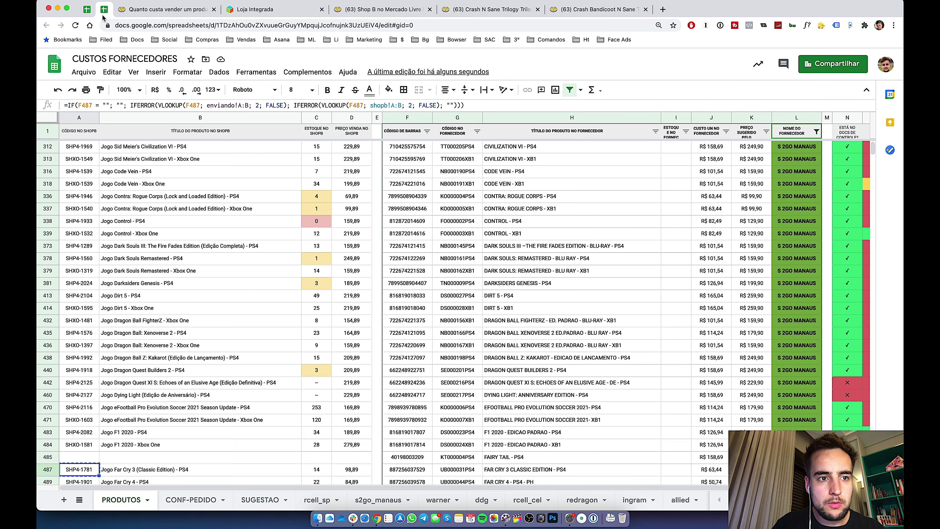
left_click(717, 472)
left_click(87, 9)
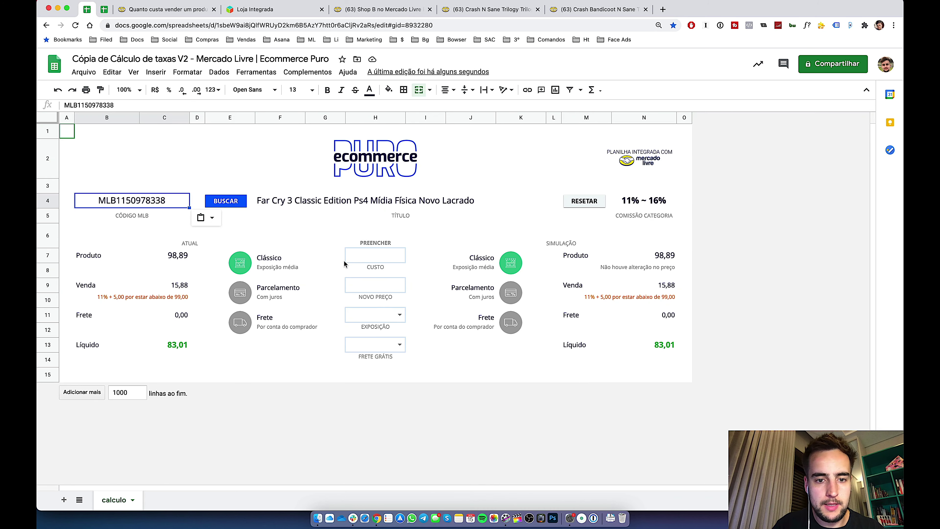
left_click(381, 259)
type("R$ 63,44")
key("ctrl+z")
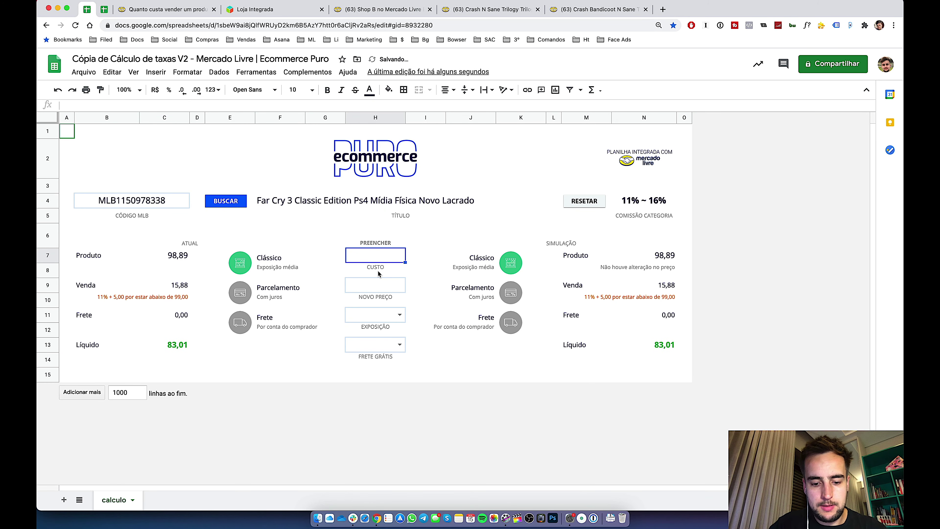
type("63,44")
key("Return")
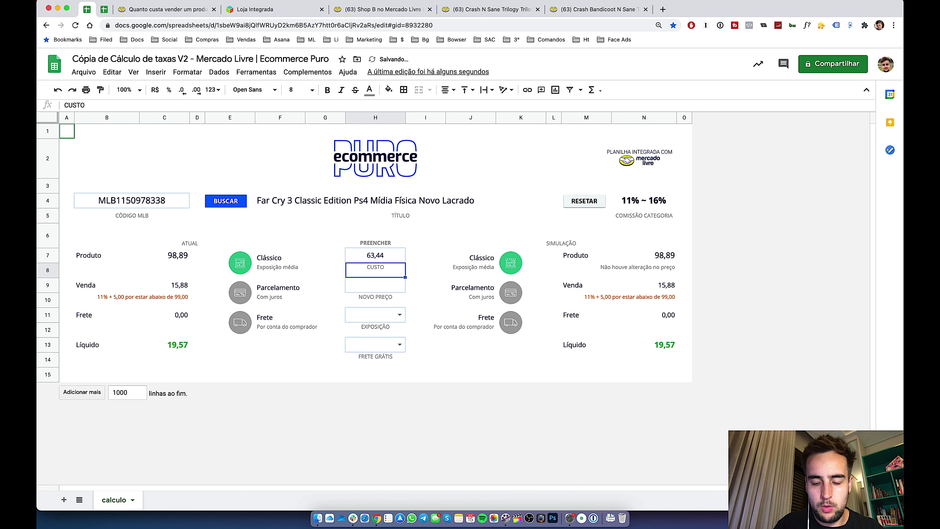
- Check the listing's current net amount in the fee calculator with the product cost included
key("Left")
key("Left")
key("Left")
key("Left")
key("Down")
key("Down")
key("Down")
key("Down")
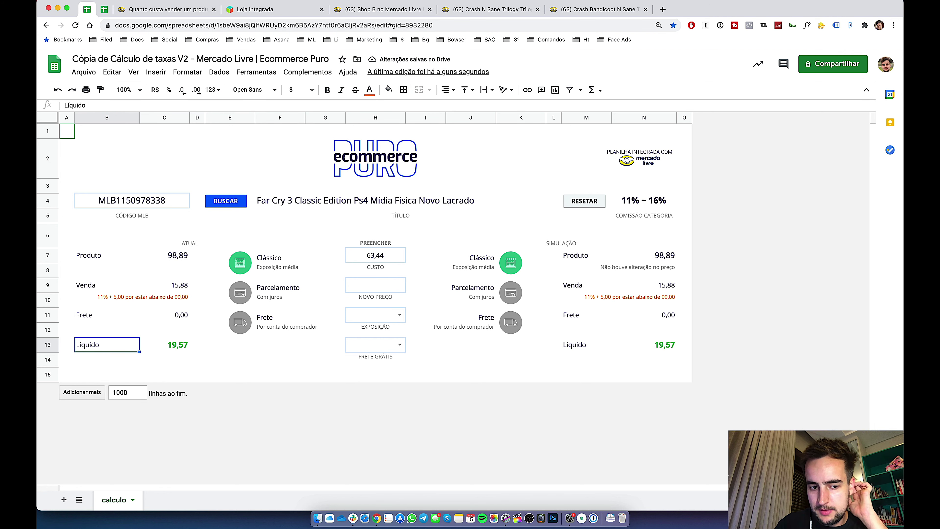
- Set the simulation's new price to 99,00
key("Right")
key("Up")
key("Right")
key("Right")
key("Right")
key("Right")
key("Up")
key("Left")
key("Up")
key("Up")
key("Down")
key("Down")
key("Up")
key("Up")
type("99,")
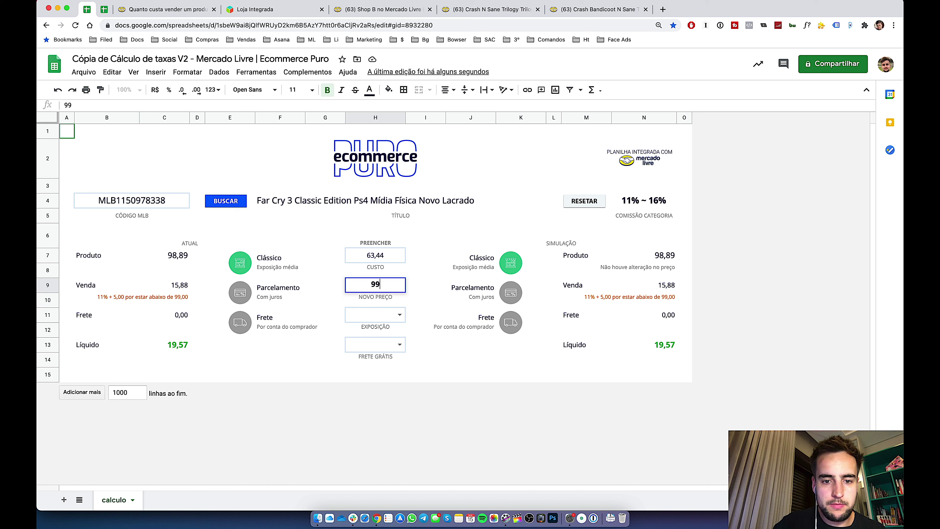
key("Right")
- Examine the simulated sales fee, shipping cost and net amount at the new price
key("Right")
key("Right")
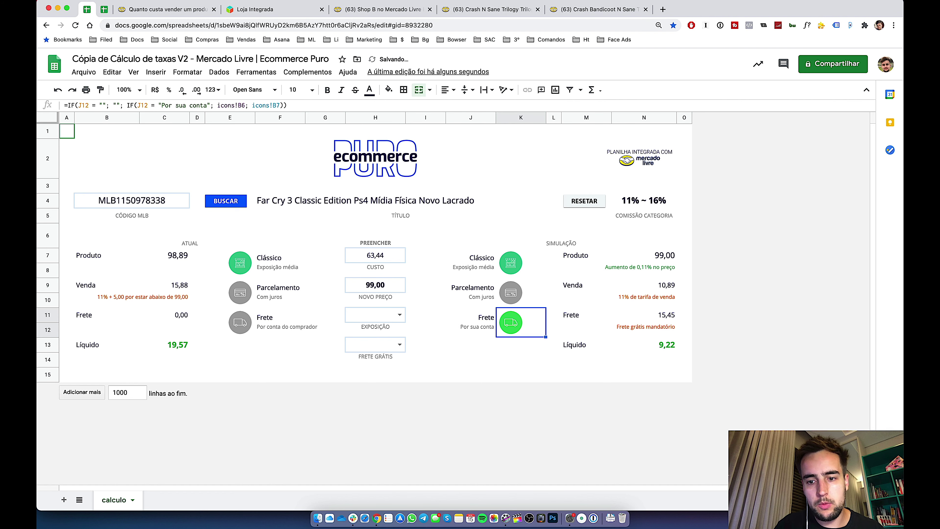
key("Down")
key("Down")
key("Right")
key("Down")
key("Down")
key("Up")
key("Right")
key("Left")
key("Left")
key("Up")
key("Up")
- Set the simulation's listing exposure to PREMIUM
key("Left")
key("Left")
key("Left")
key("Return")
key("Down")
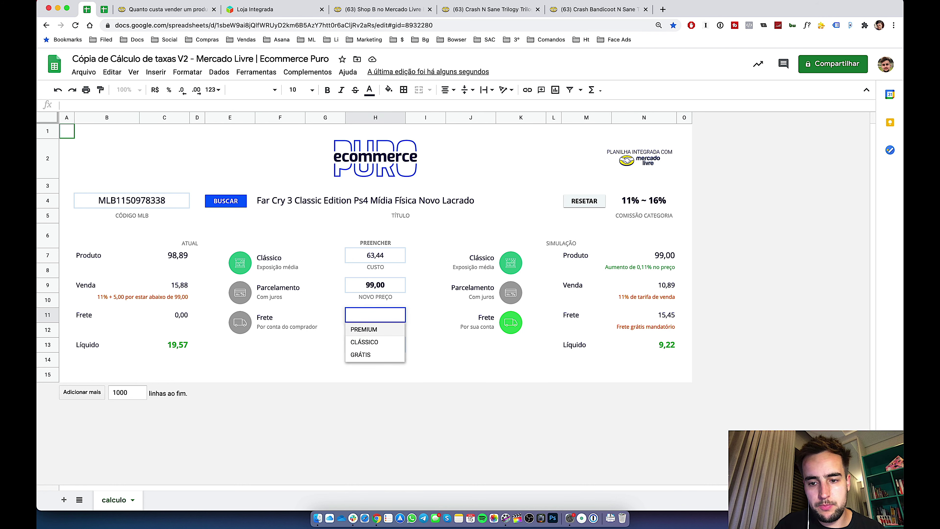
key("Return")
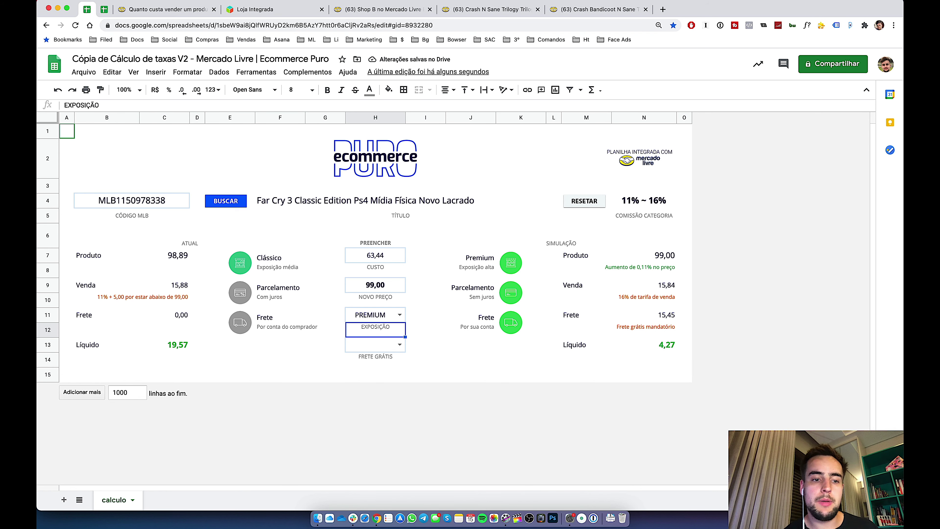
- Copy SKU SHP4-1781 from the Far Cry 3 listing and look it up in the markup_v2 sheet of the price and markup spreadsheet
key("super+grave")
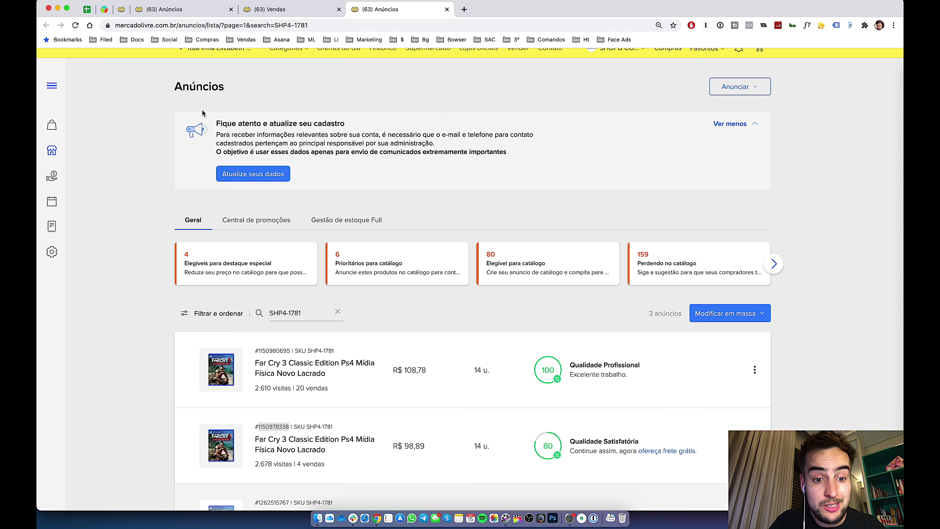
left_click_drag(308, 348, 321, 349)
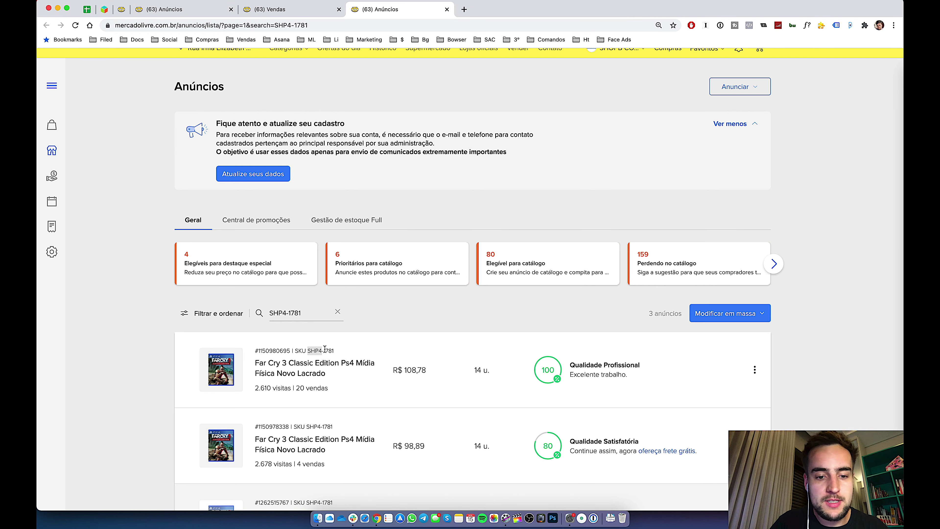
key("super+grave")
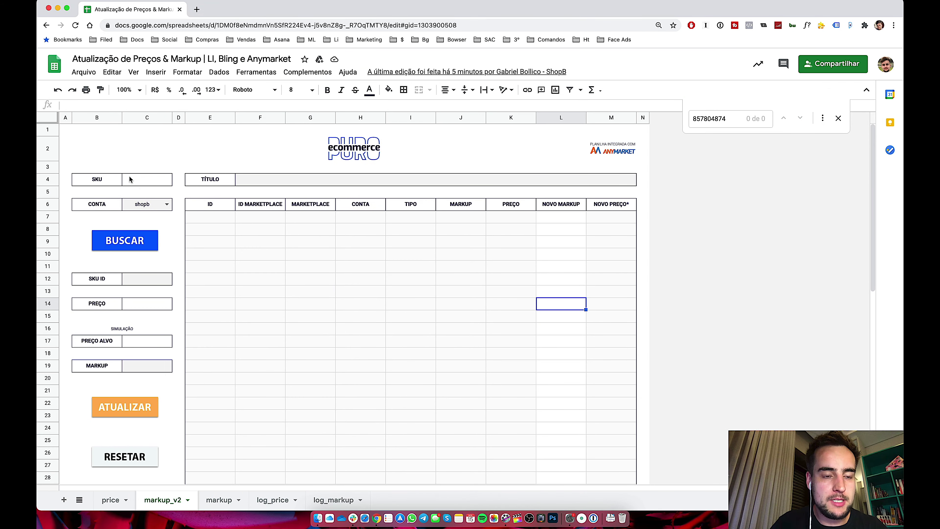
left_click(139, 180)
type("SHP4-1781")
left_click(132, 242)
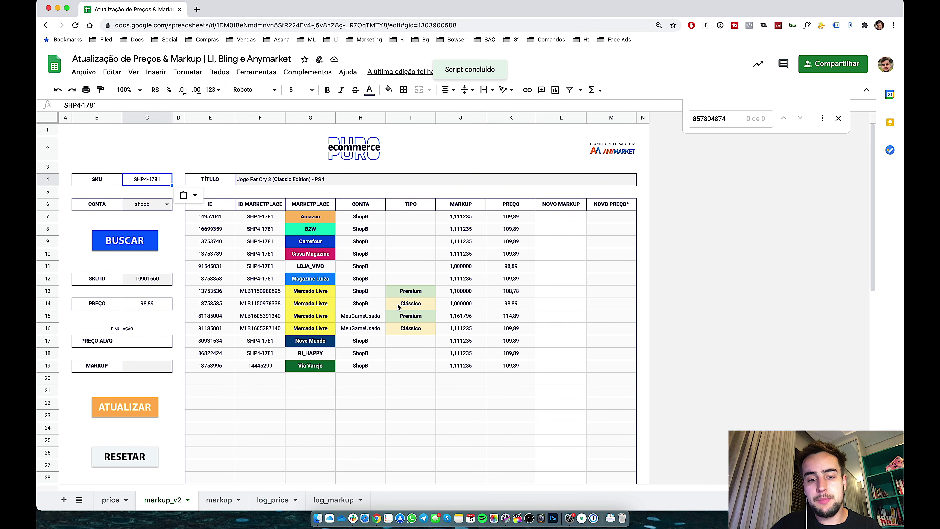
- Compare the prices of the two Mercado Livre Premium listings in the markup_v2 sheet
left_click(516, 294)
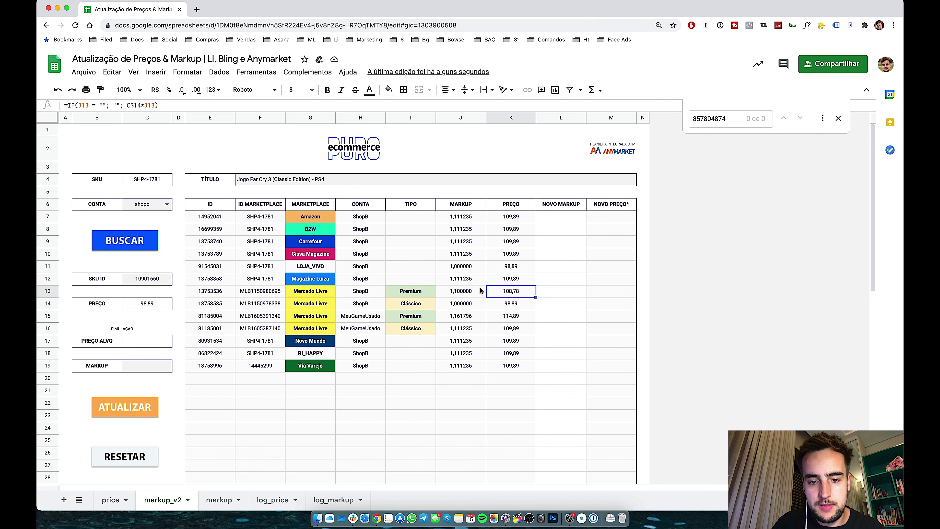
left_click(512, 318)
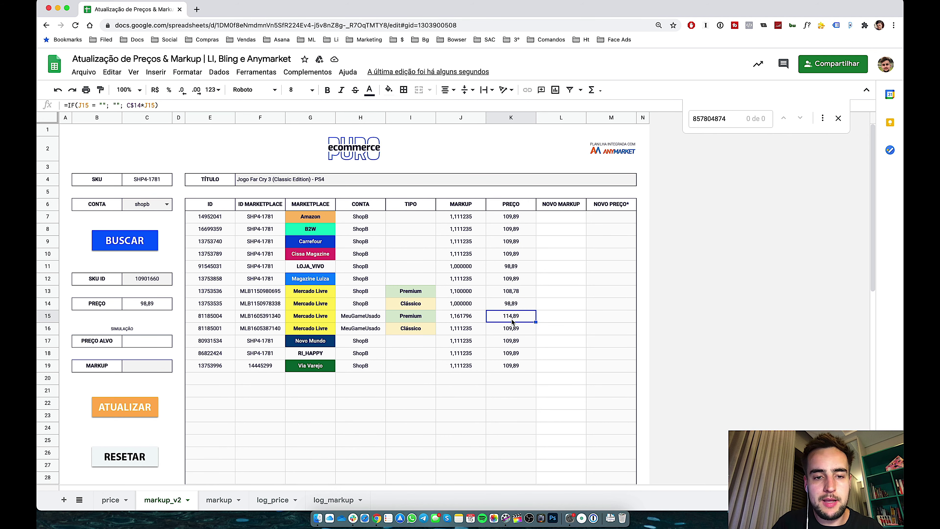
key("super+grave")
- Switch to the CUSTOS FORNECEDORES spreadsheet and search its products for "rayman"
left_click(87, 10)
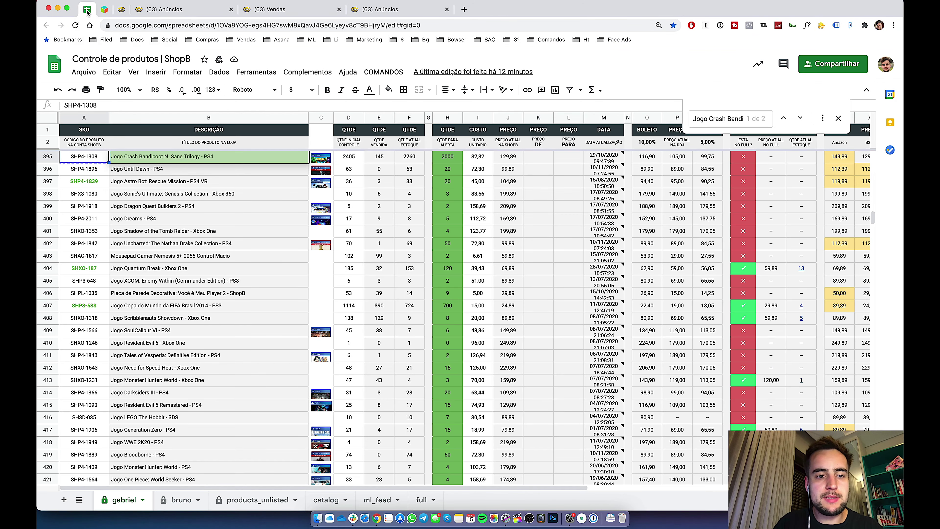
key("super+grave")
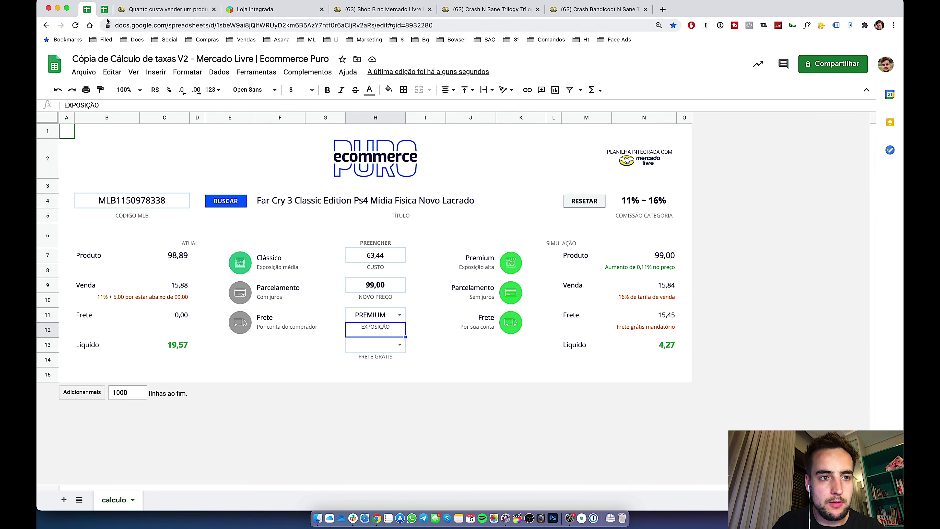
left_click(104, 9)
key("ctrl+f")
type("raym")
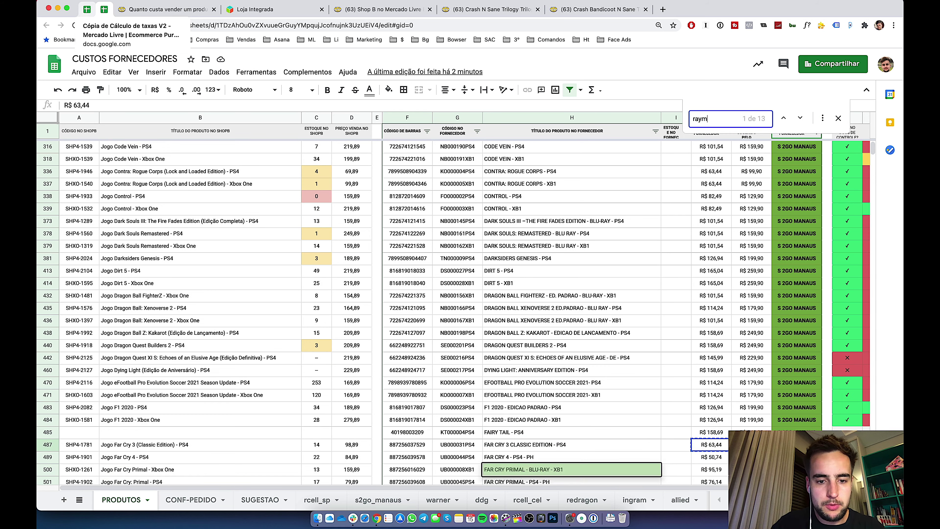
type("an")
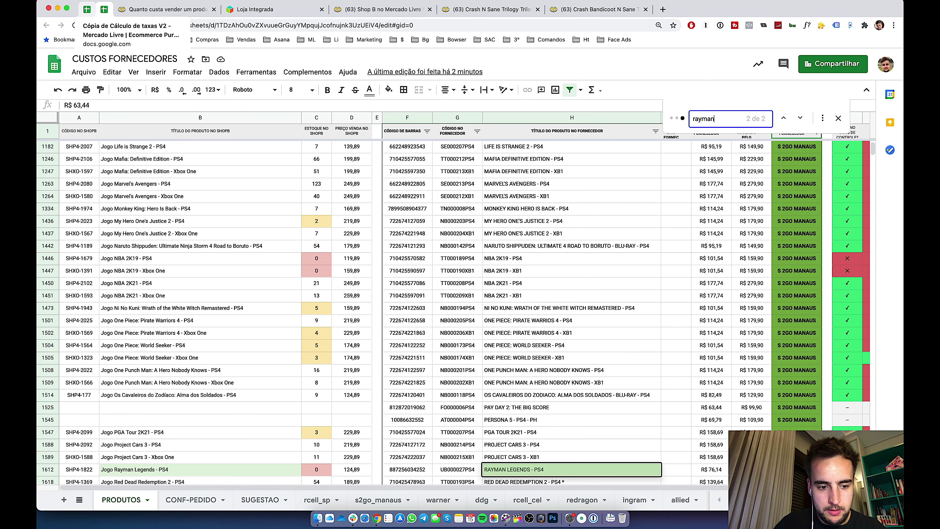
- Search the Controle de produtos spreadsheet for "rayman" and check the cost and shop price of Rayman Legends - Xbox 360 e Xbox One
key("super+grave")
key("super+f")
type("rayman")
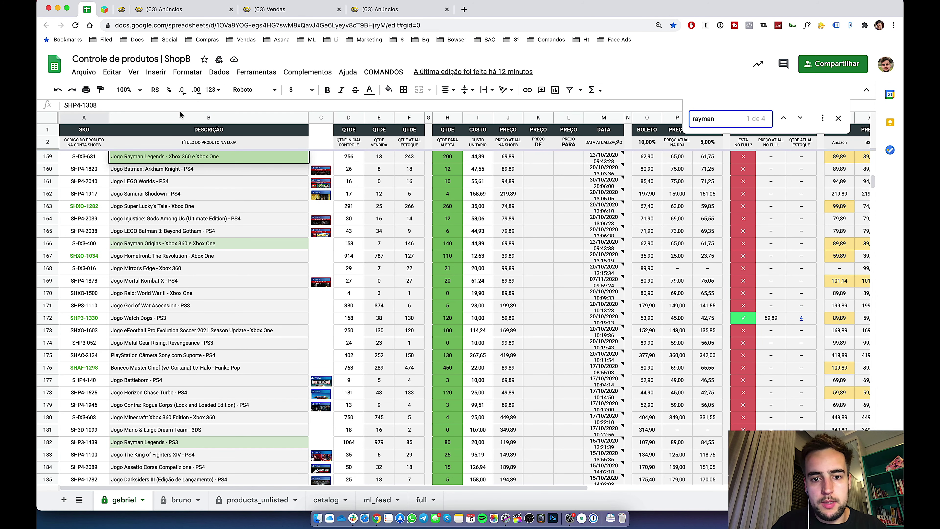
left_click(447, 156)
key("Right")
key("Right")
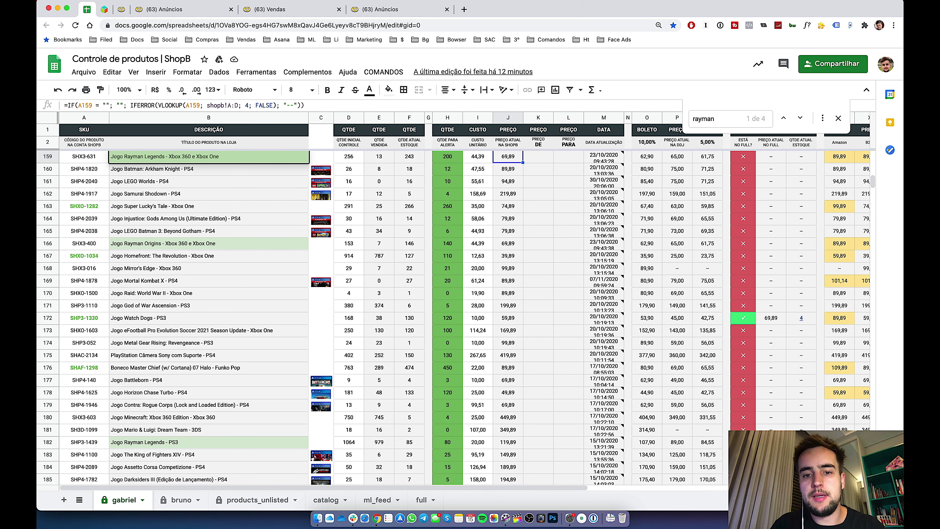
- Copy the Rayman Legends SKU SHX3-631 from the product control sheet and look it up in the Loja Integrada product list
key("Left")
key("Left")
key("Left")
key("Left")
key("Left")
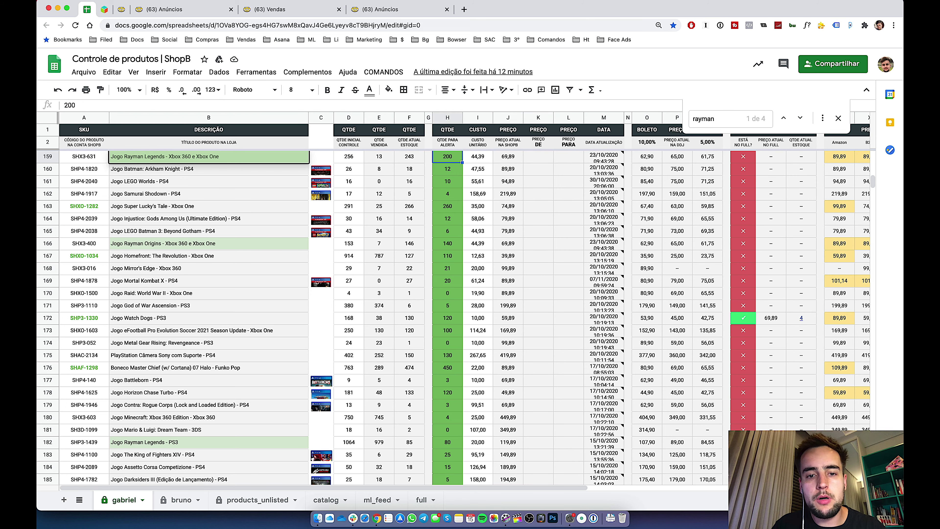
key("Left")
key("Left")
key("Left")
key("Left")
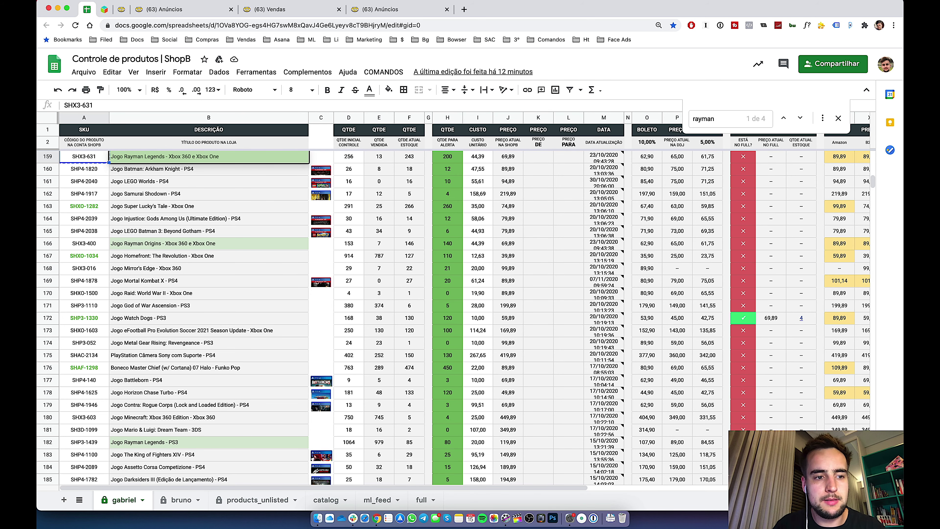
key("alt+space")
type("lis")
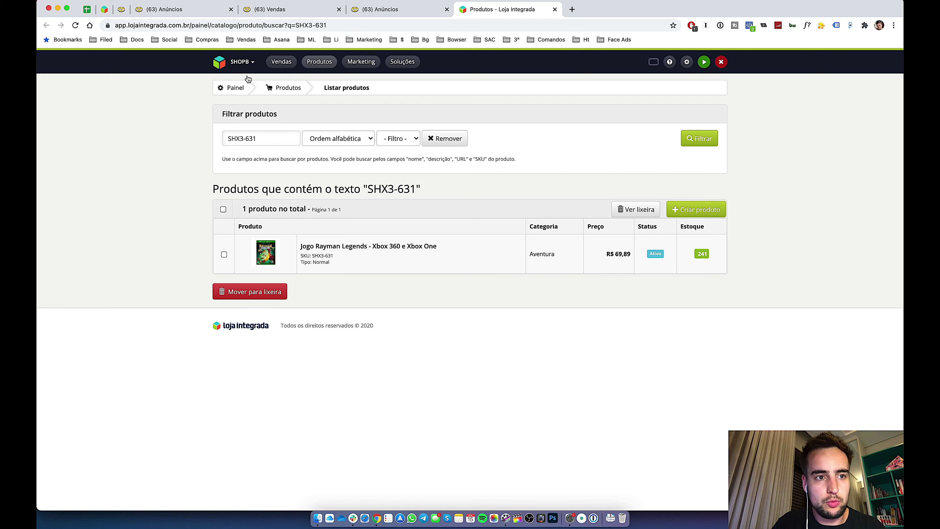
- Return to the product control sheet and look up SKU SHX3-631 in the Bowser general stock search
left_click(87, 11)
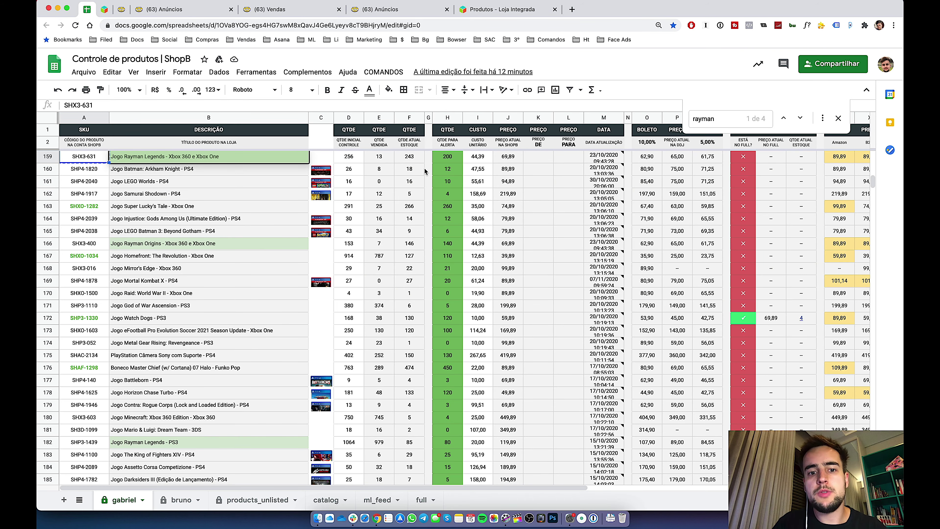
key("alt+space")
type("bes")
type("SHX3-631")
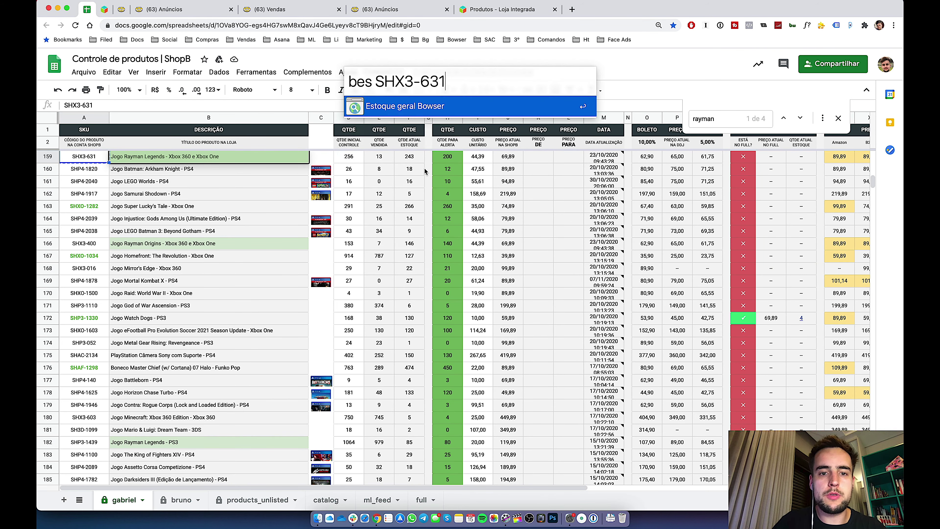
key("Return")
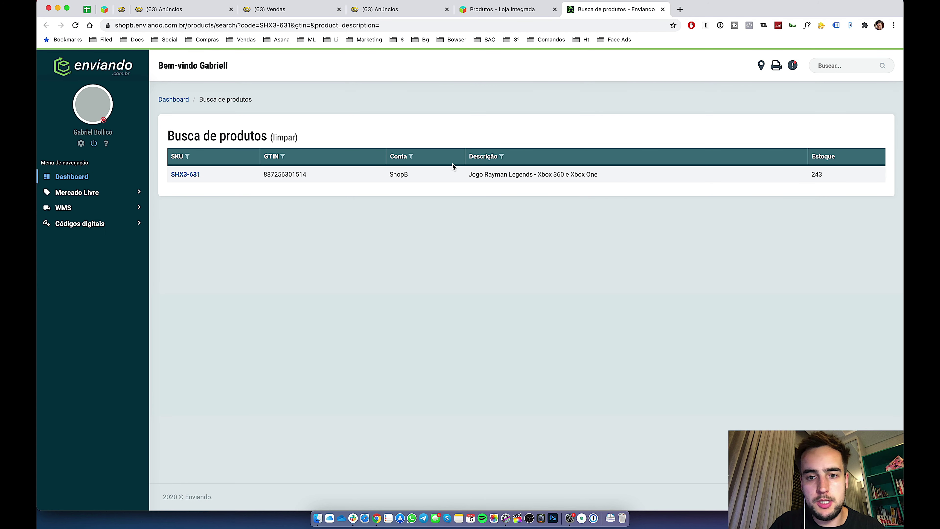
- Look up SKU SHX3-631 among the shop's Mercado Livre listings and review the listing prices
key("alt+space")
type("aml")
type("SHX3-631")
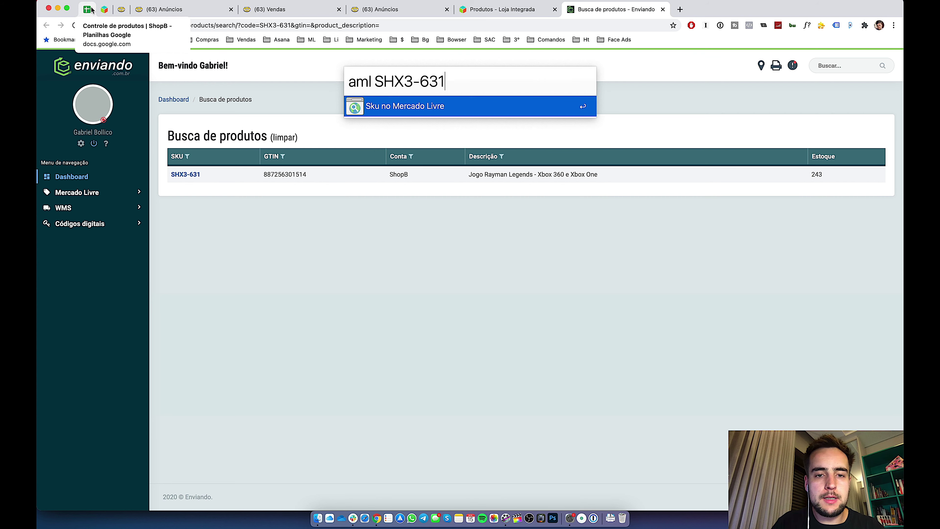
key("Return")
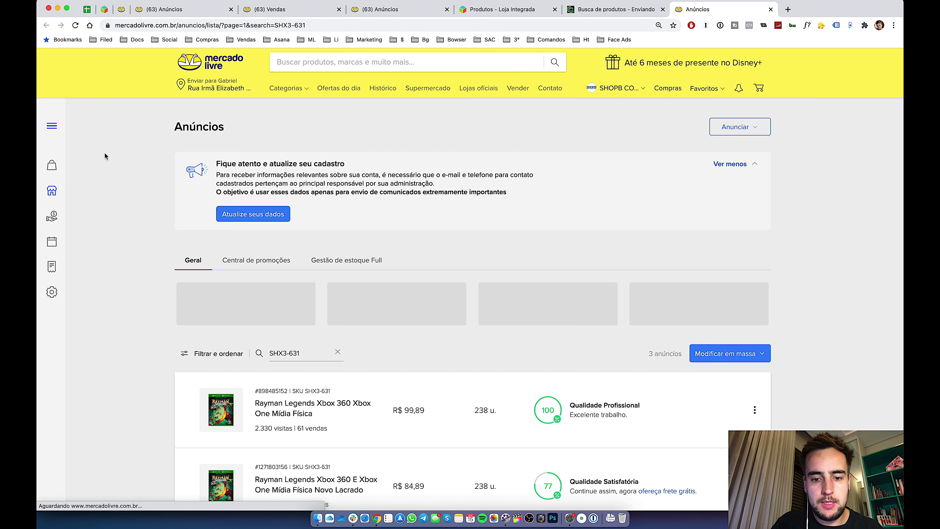
scroll(104, 154, "down", 5)
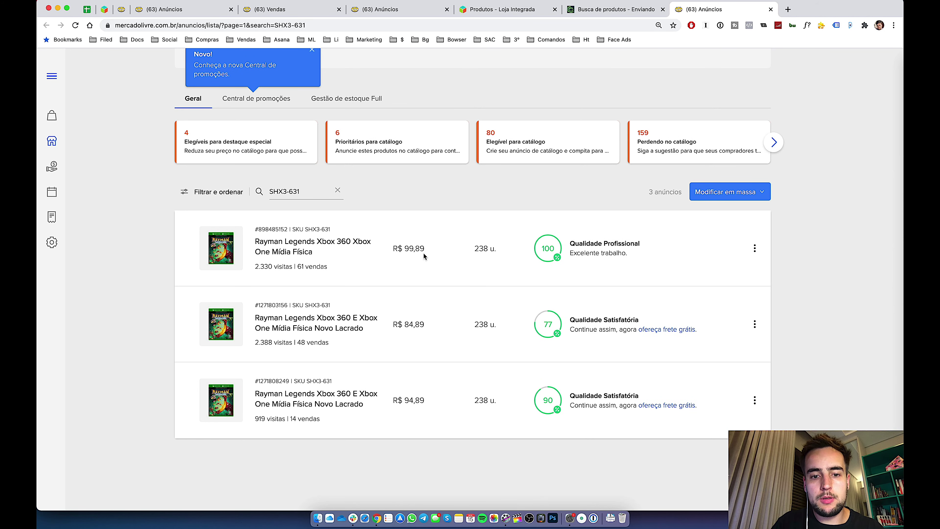
- Search the Mercado Livre sales by the number of the R$ 99,89 Rayman Legends listing and open the latest sale's details
double_click(266, 229)
key("super+c")
key("alt+space")
type("mv")
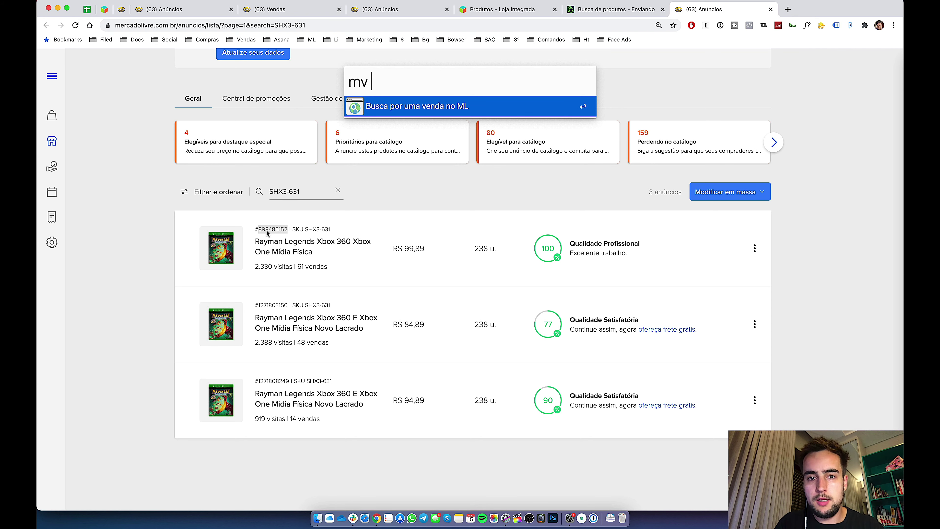
key("super+v")
key("Return")
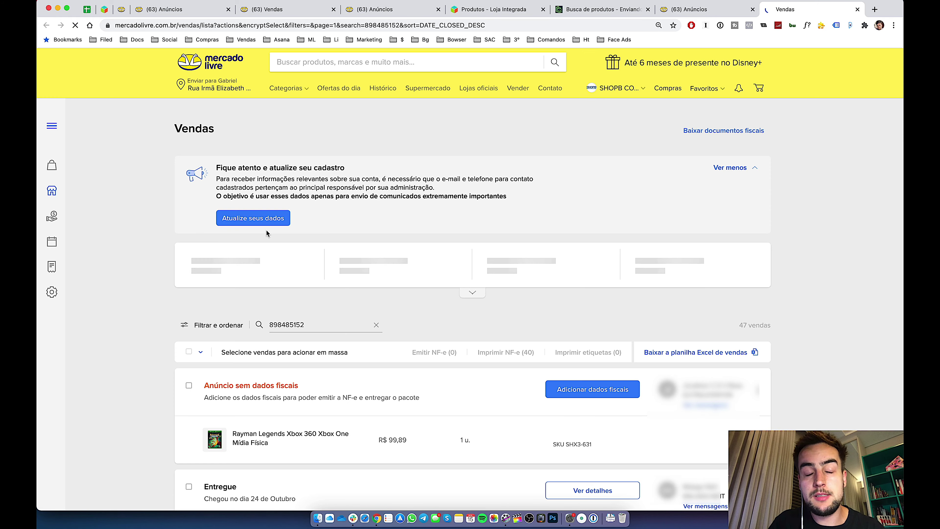
scroll(267, 234, "down", 1)
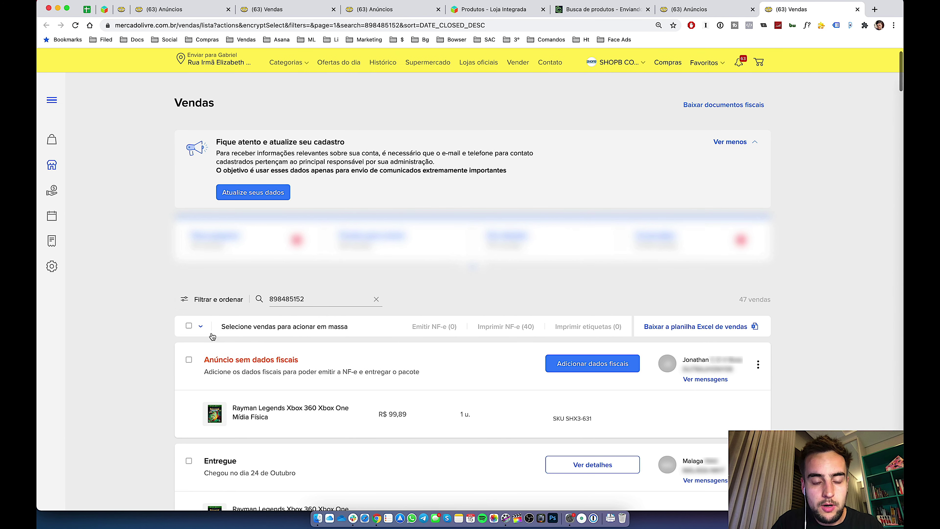
left_click(246, 362)
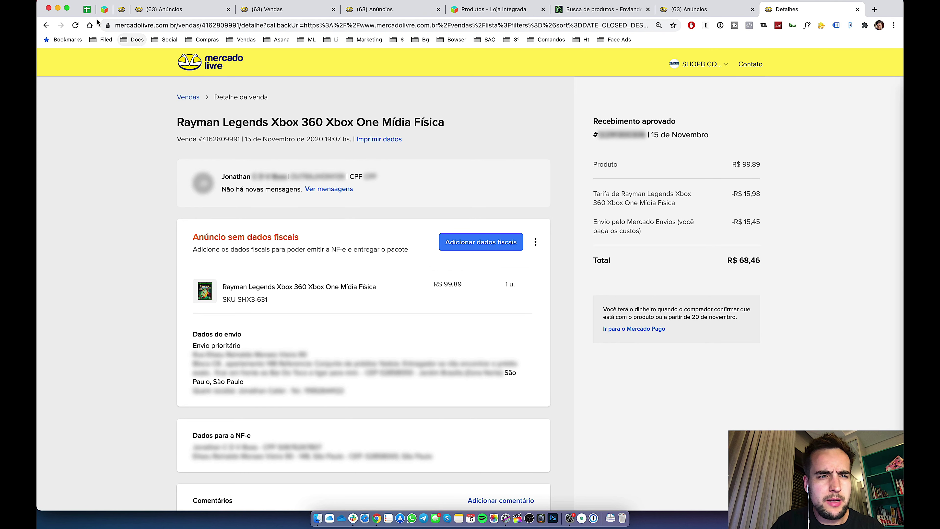
- Check the Rayman Legends cost in the product control sheet, revisit the game listings and return to the sale's receipt breakdown
left_click(86, 10)
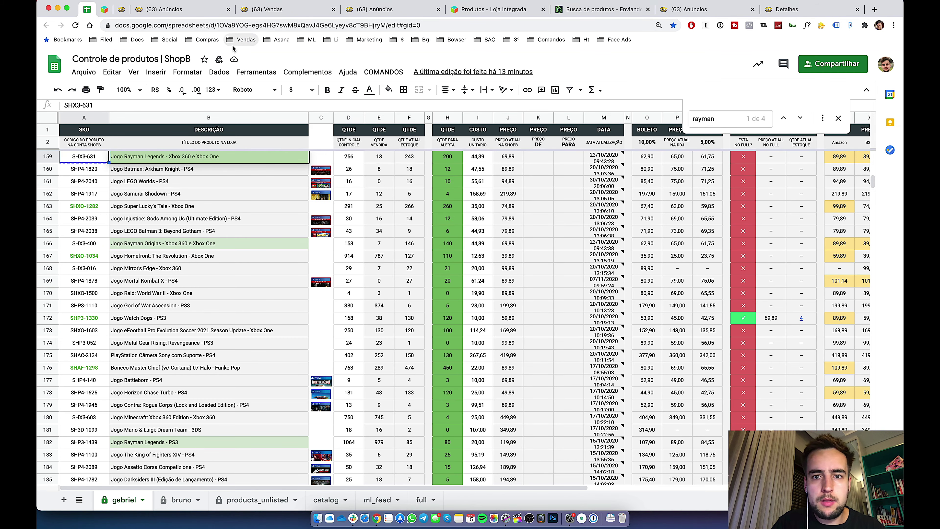
left_click(104, 10)
left_click(86, 9)
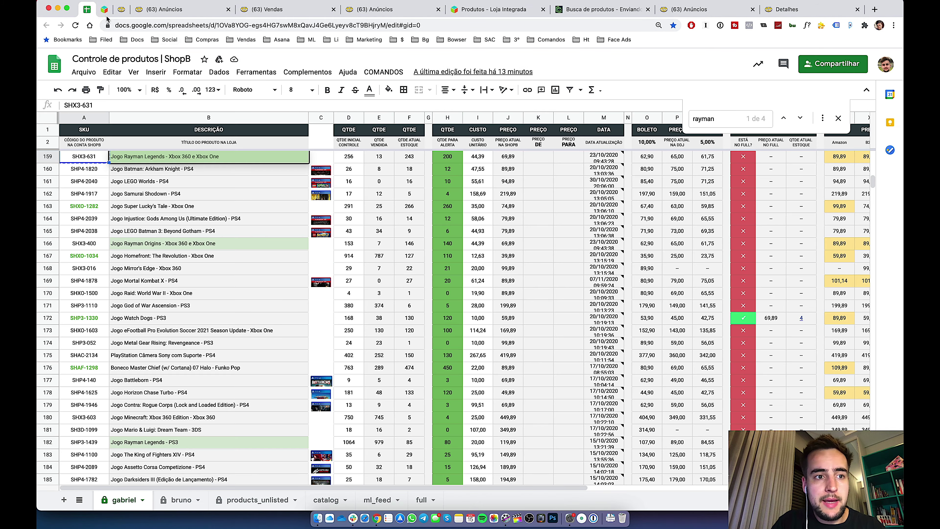
left_click(121, 9)
left_click(166, 9)
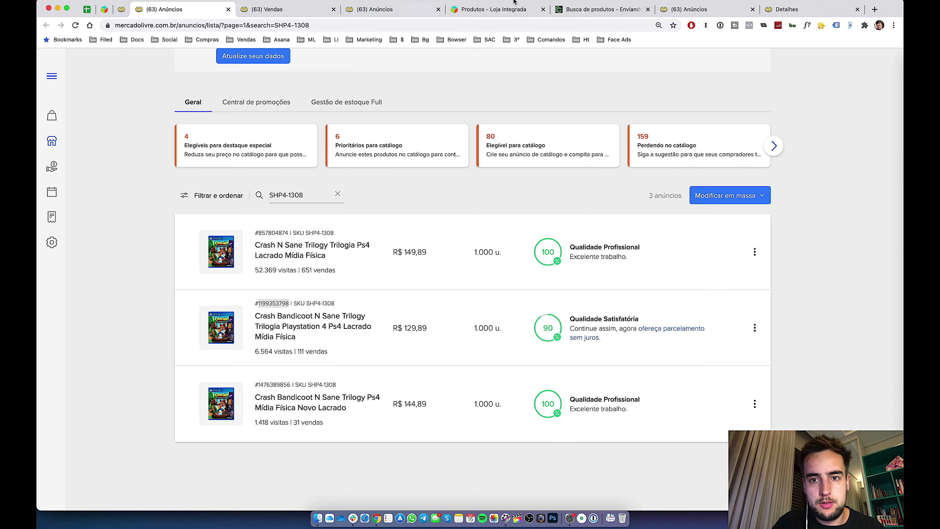
left_click(408, 10)
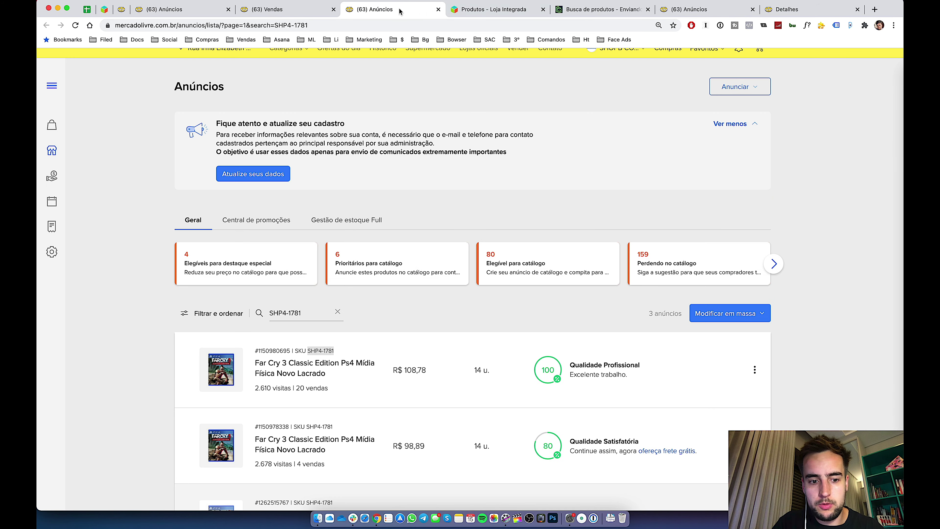
left_click(688, 9)
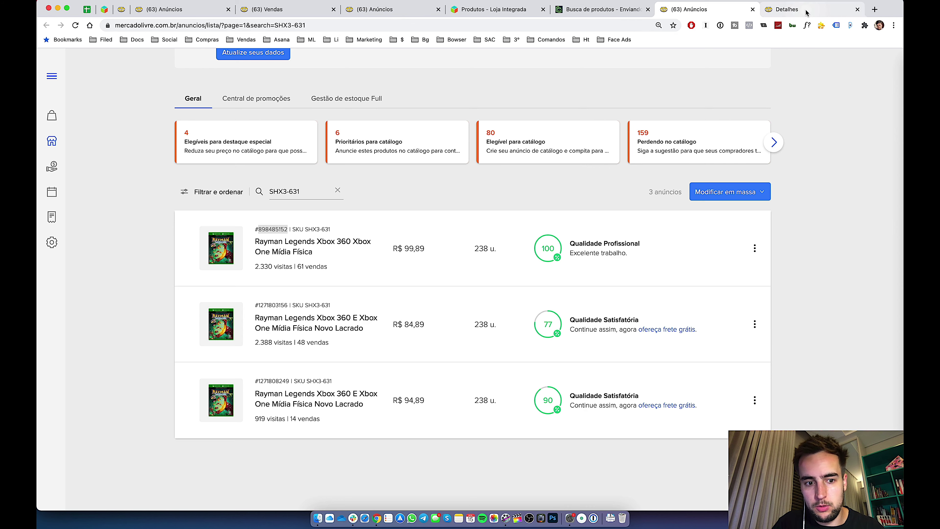
left_click(807, 11)
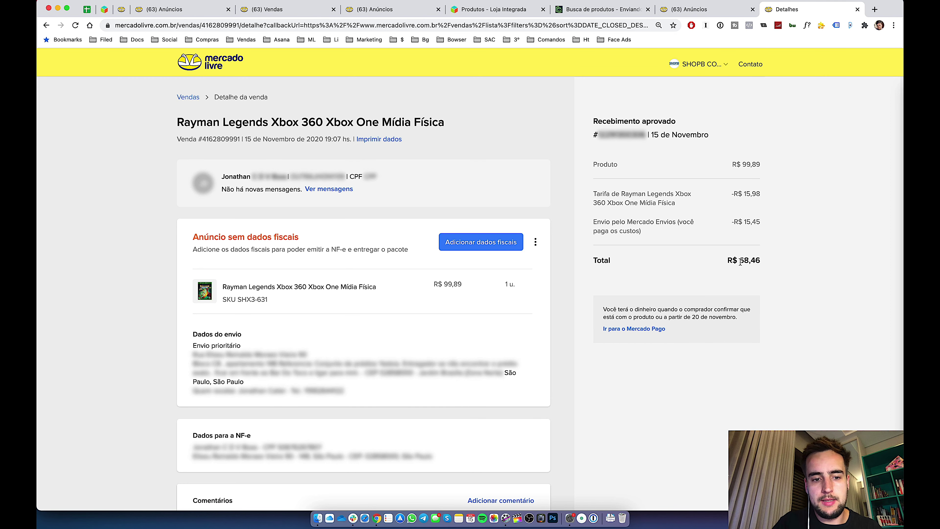
- Copy SKU SHX3-631 from the sale details, search the Enviando orders for it and look through the order list
left_click_drag(238, 296, 268, 301)
key("super+c")
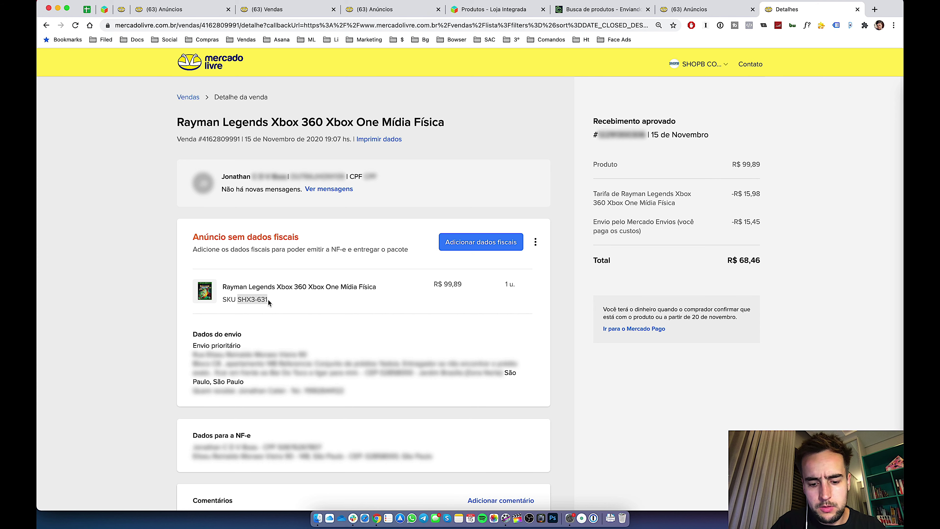
key("alt+space")
type("/s")
key("super+v")
key("super+a")
type("ba")
key("Return")
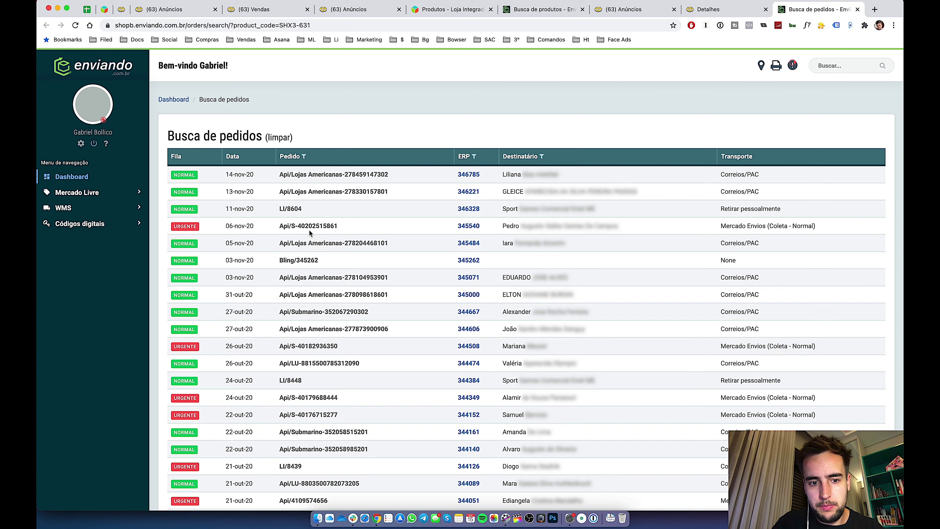
scroll(310, 233, "down", 20)
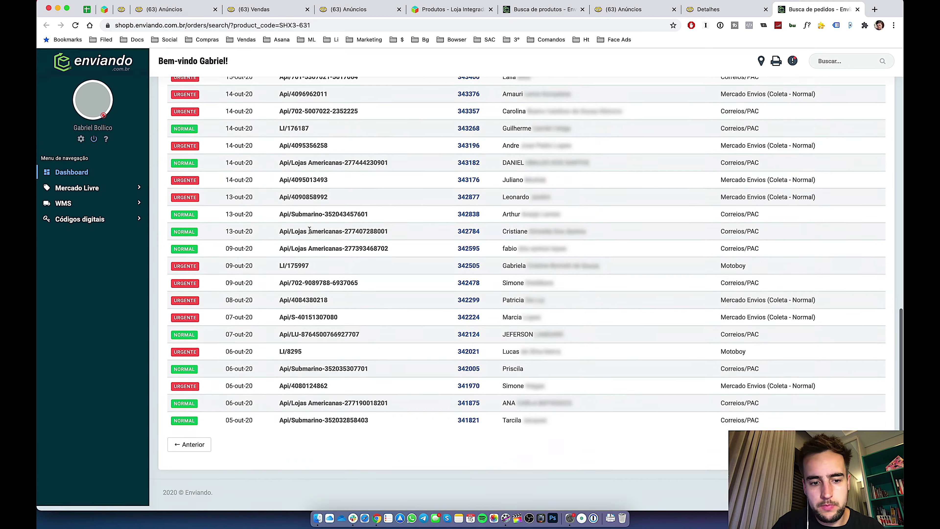
scroll(245, 398, "up", 20)
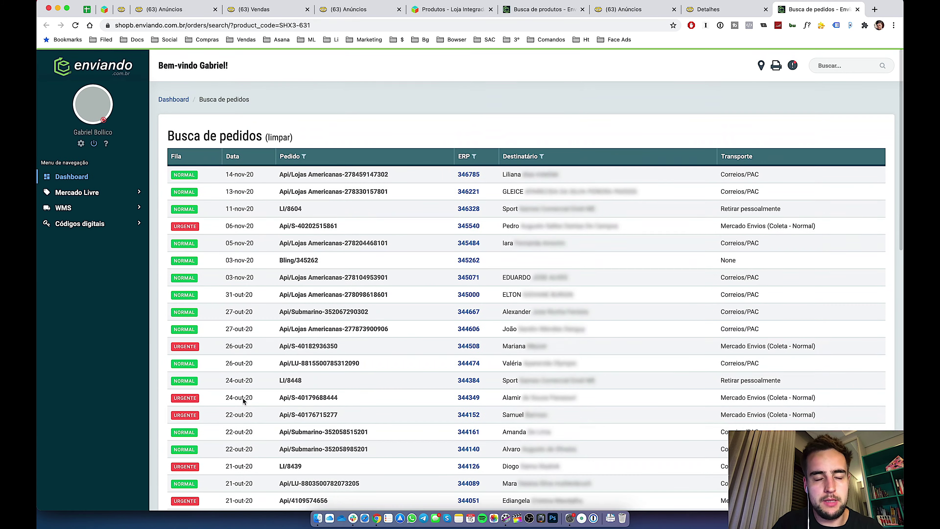
- Revisit the Rayman Legends row in the product control sheet, followed by the Mercado Livre listings for Rayman Legends and Crash Bandicoot
left_click(88, 9)
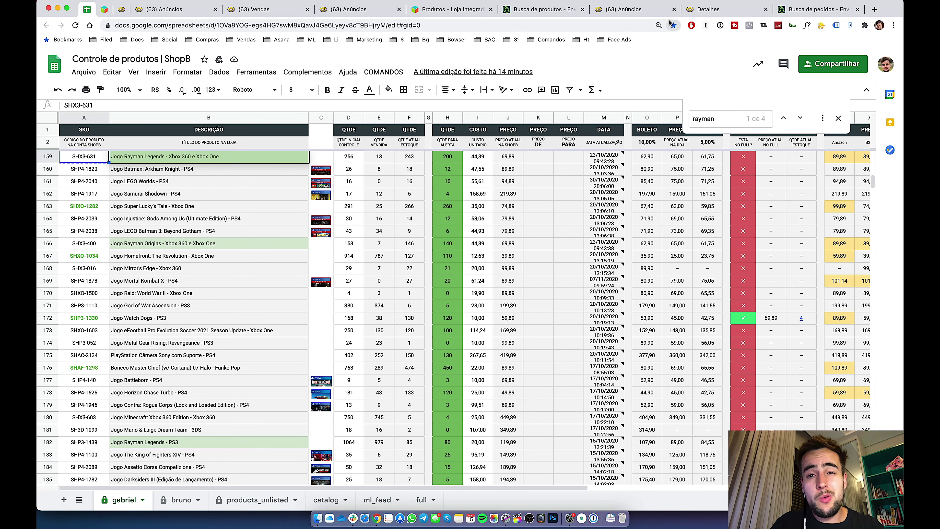
left_click(658, 13)
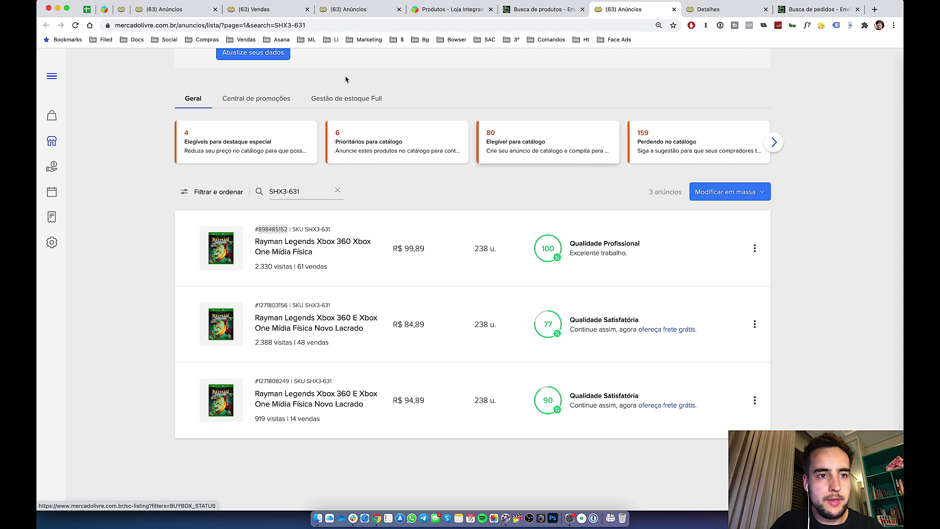
left_click(163, 14)
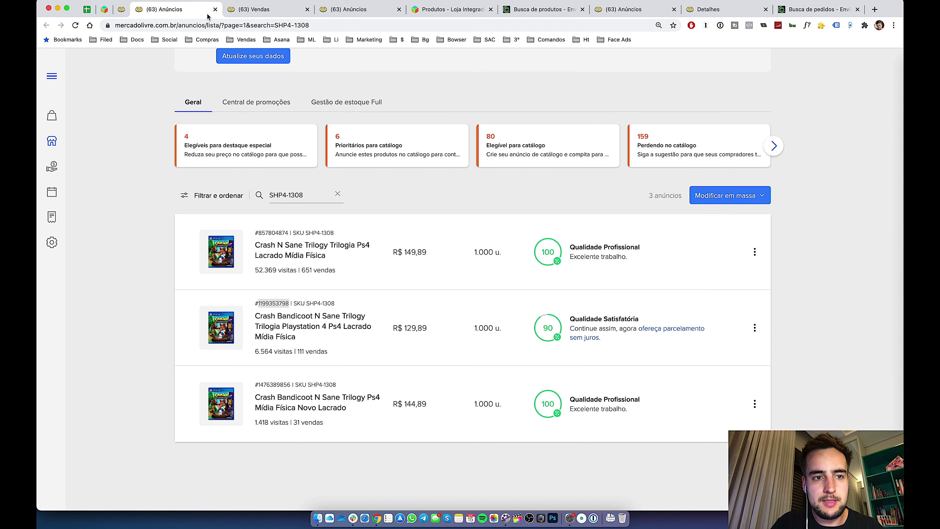
- Run a quick Mercado Livre search for "barbeador eletrico"
key("alt+space")
type("ml be")
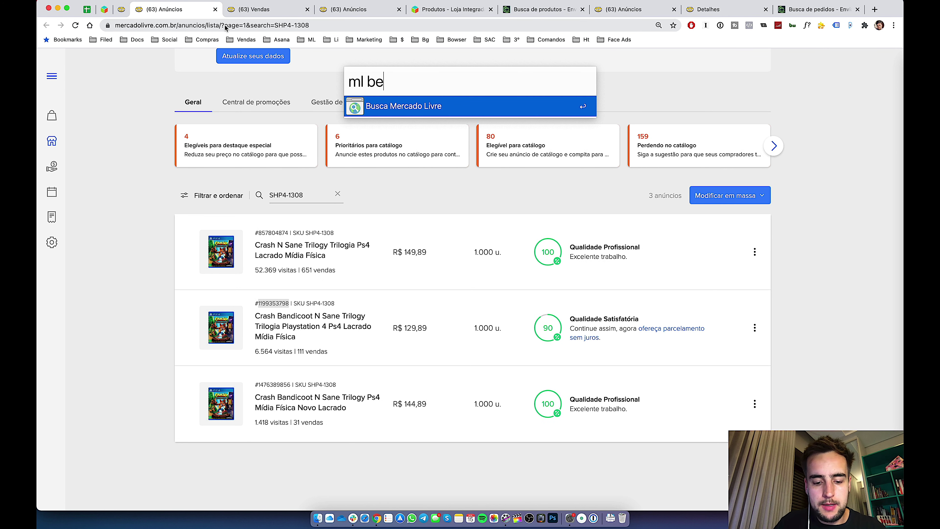
key("BackSpace")
type("arbeador eletrico")
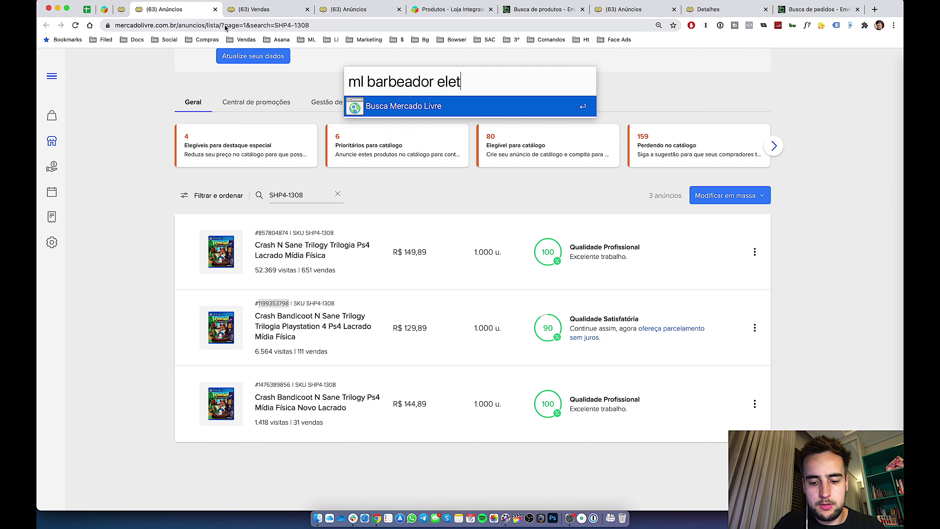
key("Return")
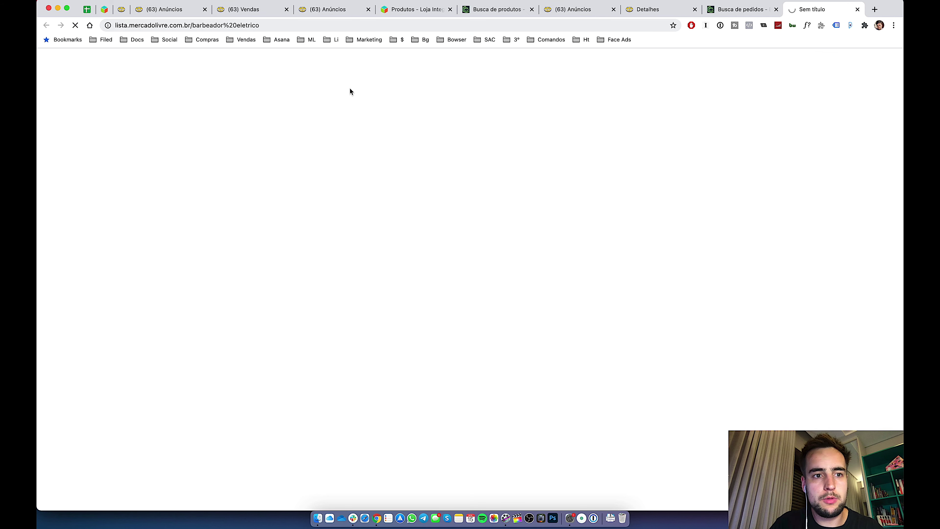
scroll(445, 167, "down", 4)
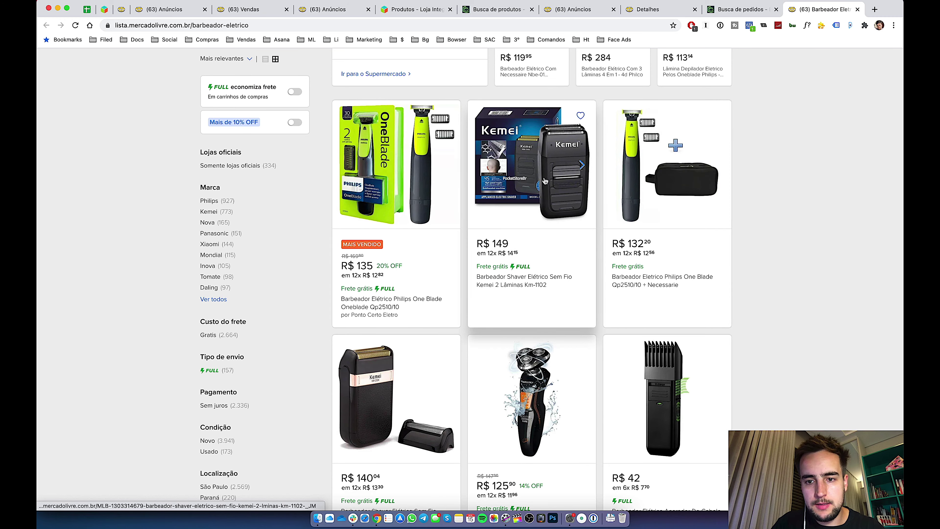
scroll(545, 181, "down", 20)
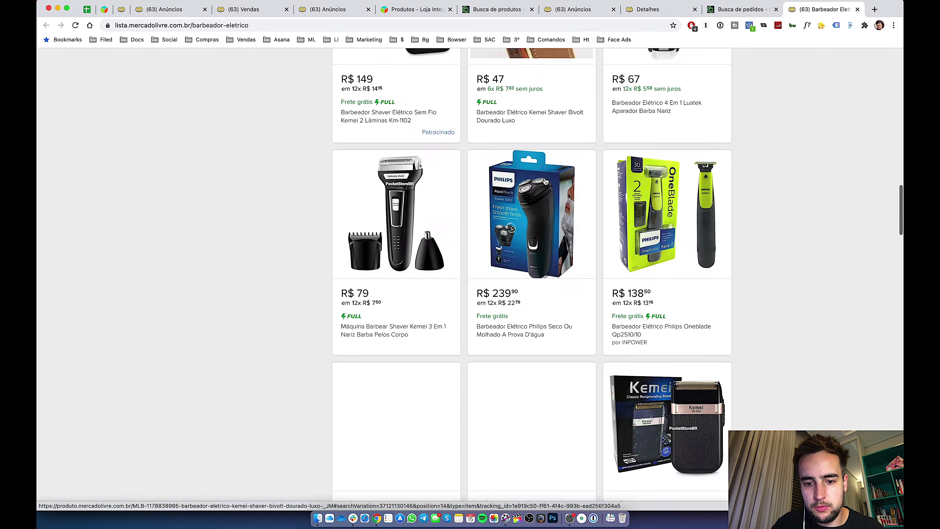
scroll(545, 181, "down", 20)
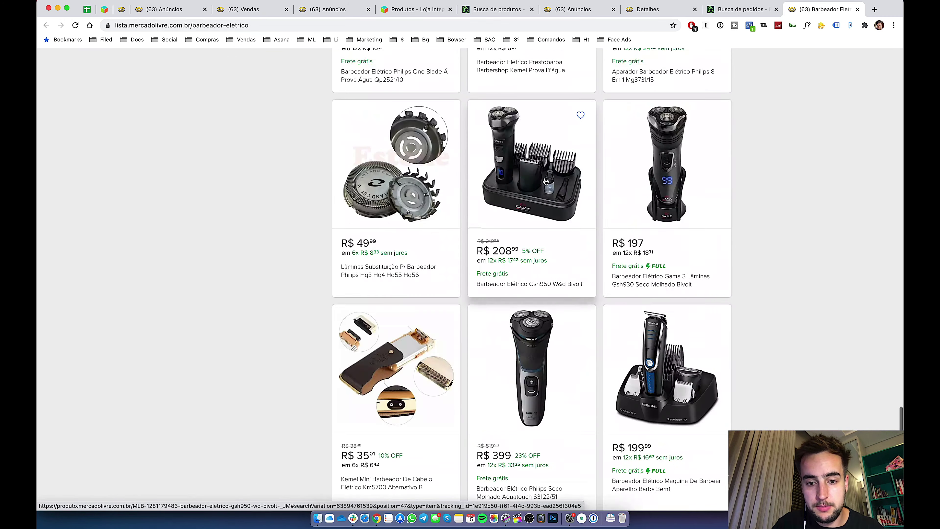
left_click(545, 181)
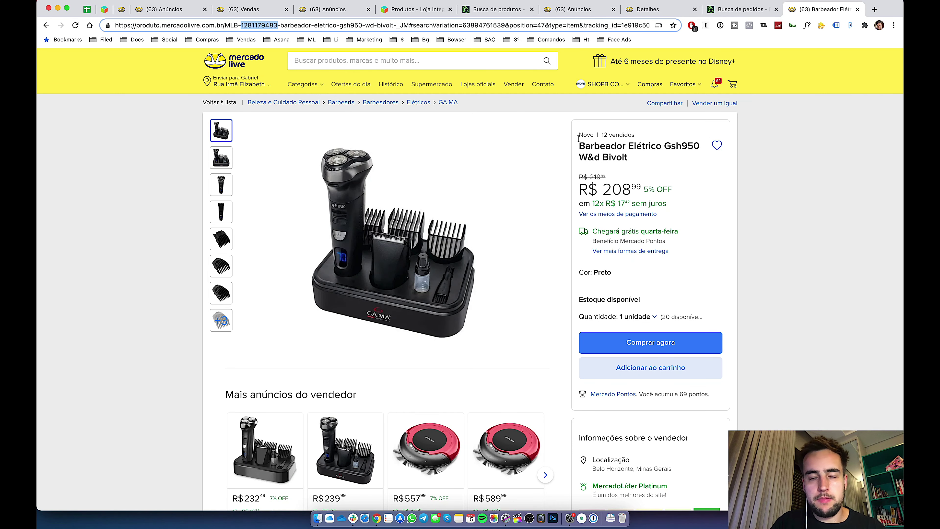
key("super+grave")
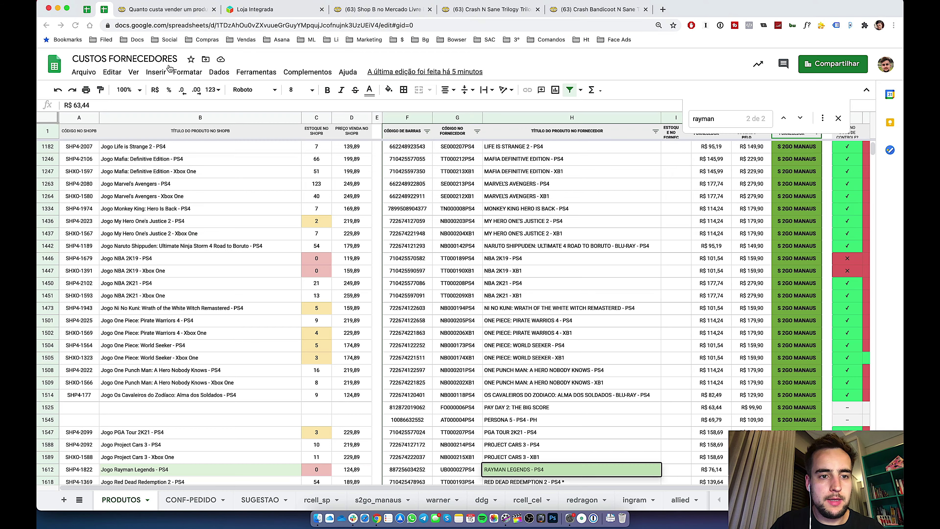
left_click(86, 10)
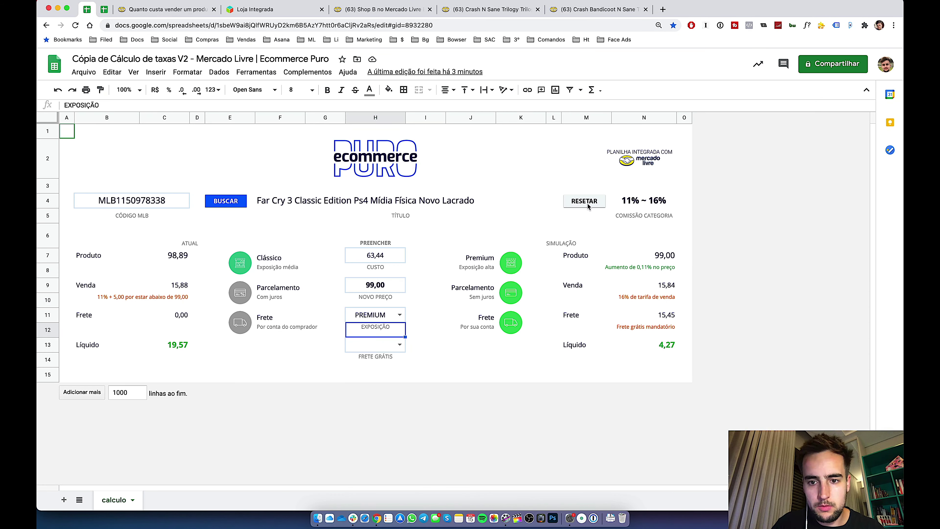
key("ctrl+v")
left_click(225, 201)
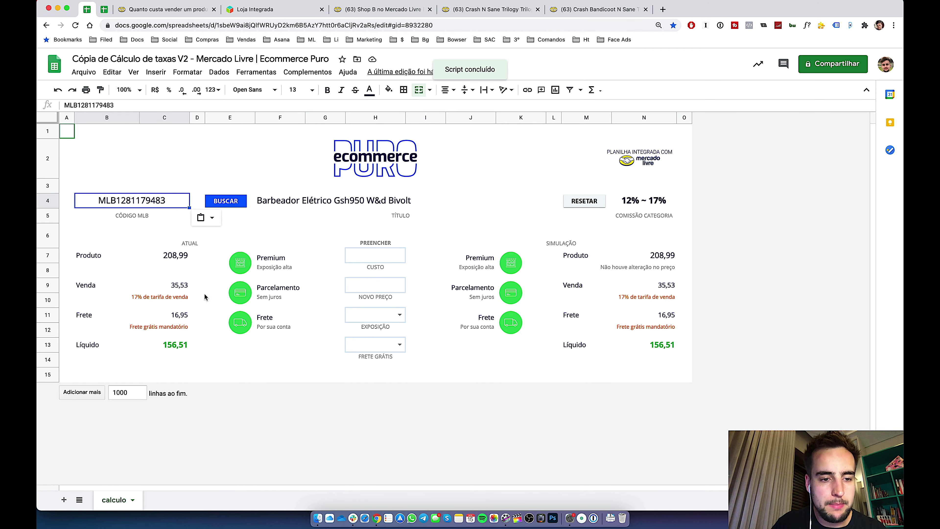
- Examine the shaver's current shipping cost, sale fee and category commission in the fee calculation sheet
left_click(181, 315)
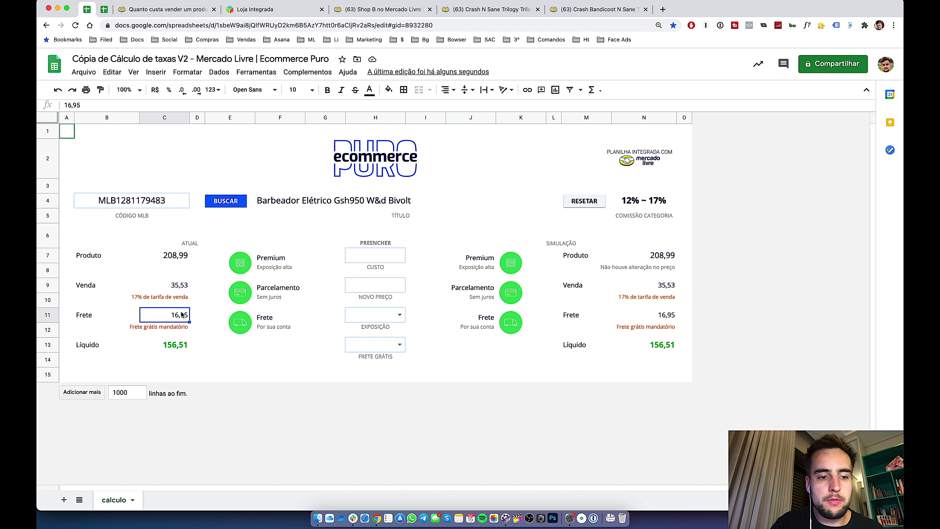
left_click(169, 291)
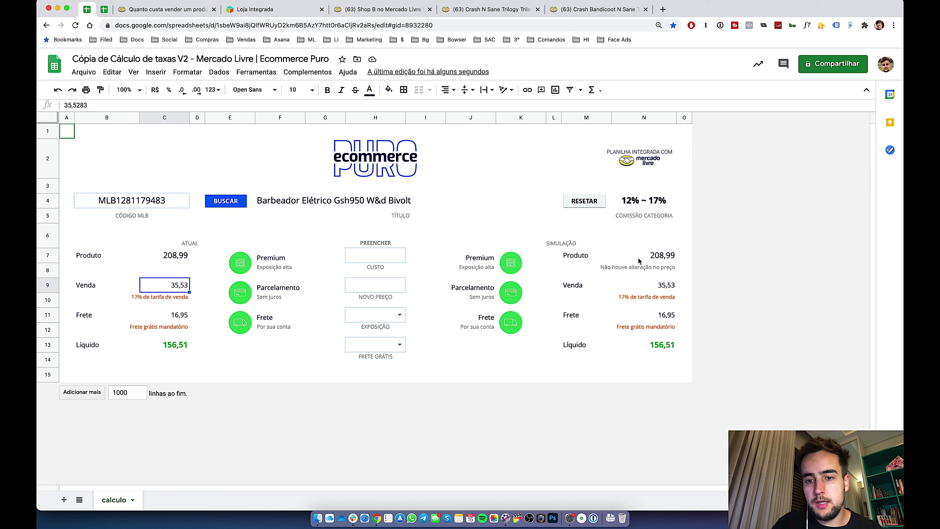
left_click(638, 206)
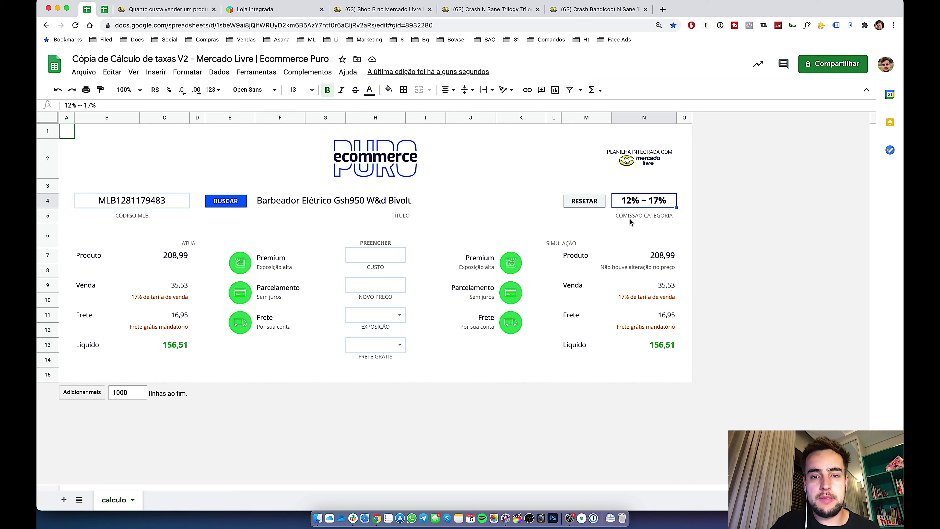
- Return to the price and markup sheet and check the price of the ShopB Mercado Livre Clássico listing for Far Cry 3
key("ctrl+Right")
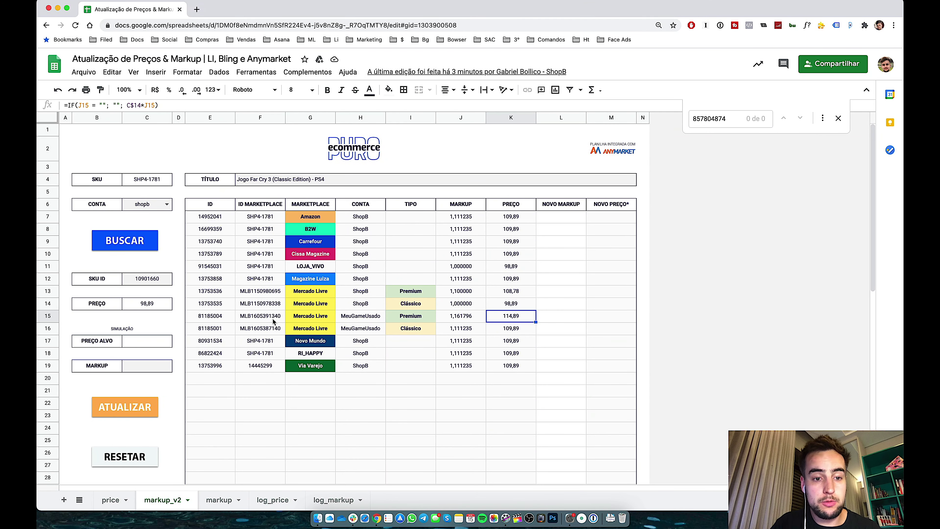
left_click(523, 306)
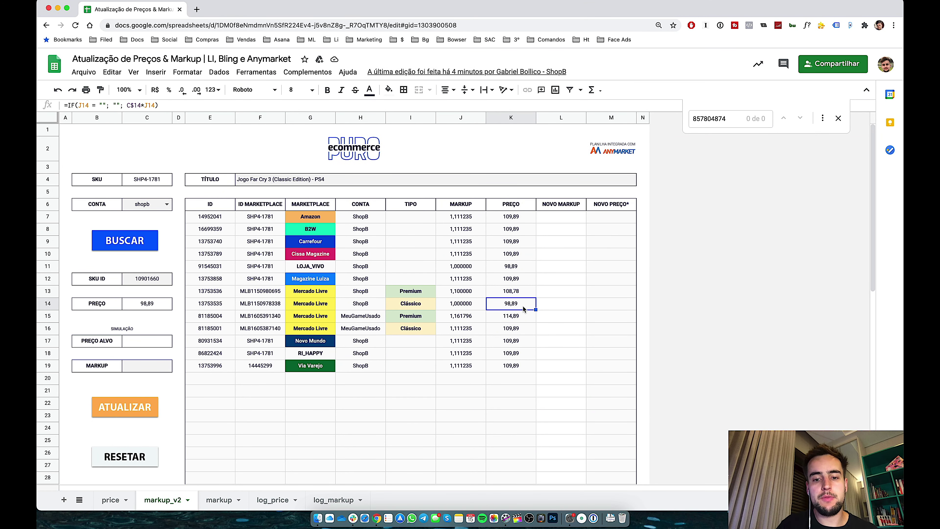